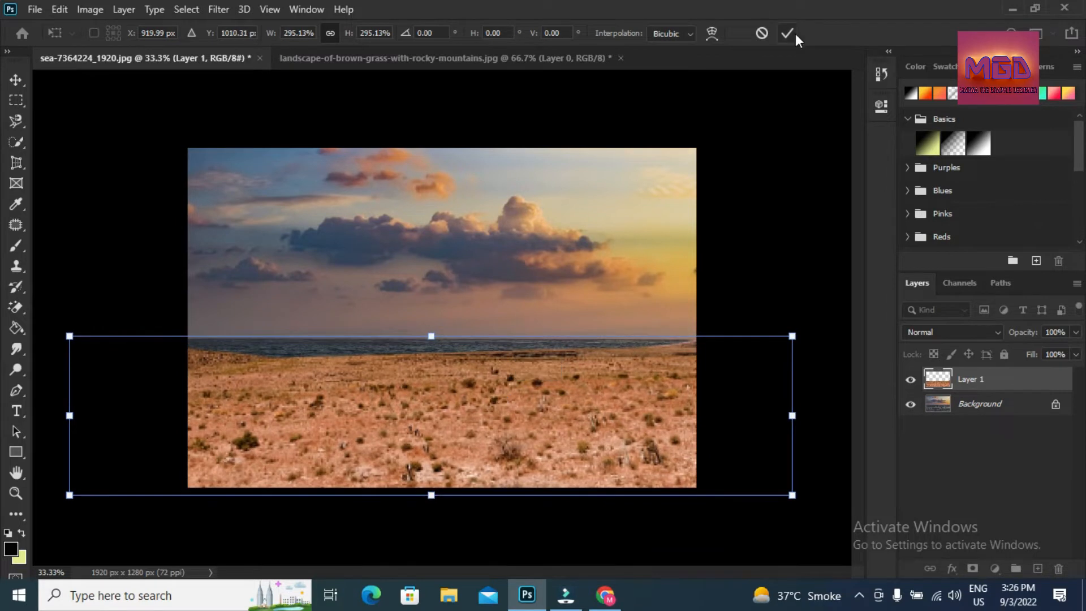
Apply the ground layer's transform and unlock the Background layer to make it editable.
click(787, 33)
click(982, 405)
click(1056, 404)
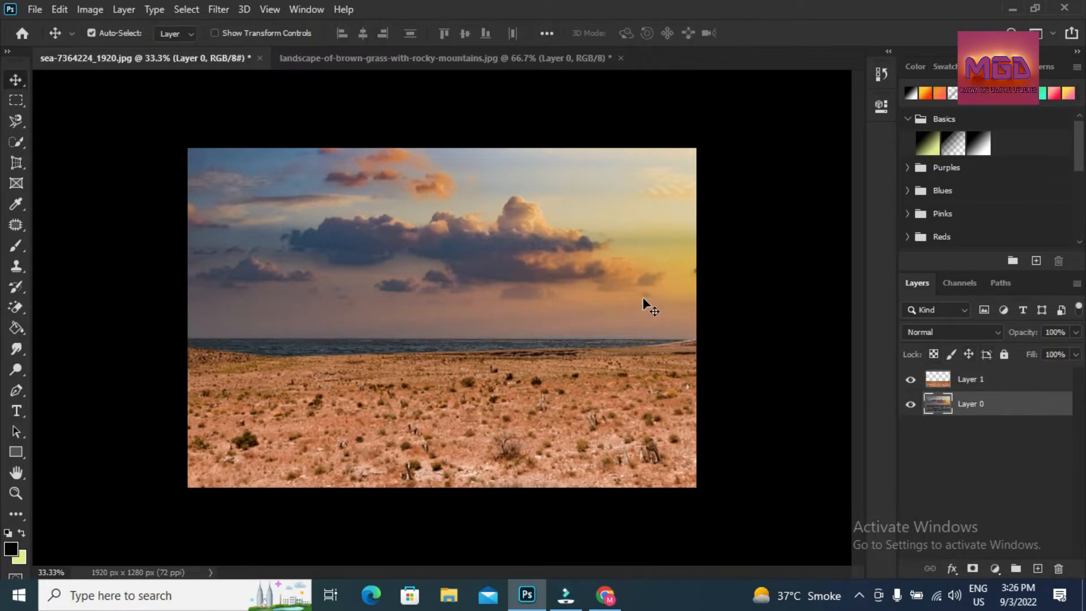
Scale the sky layer to about 132% and reposition it so the clouds fill the area above the ground.
key(ctrl+t)
drag(697, 149, 899, 95)
drag(507, 306, 394, 362)
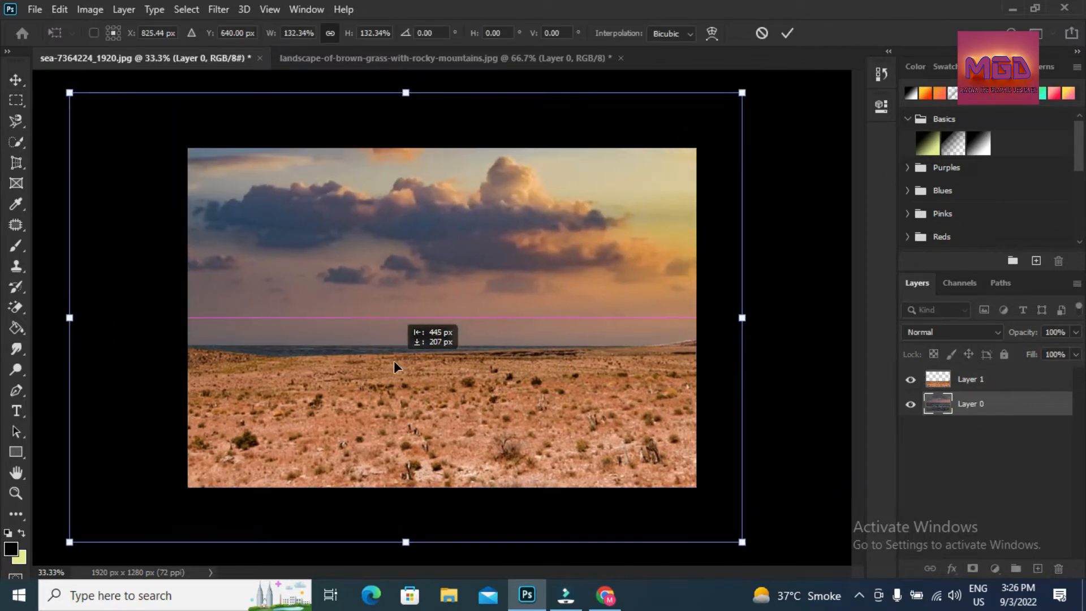
drag(439, 284, 444, 272)
click(787, 34)
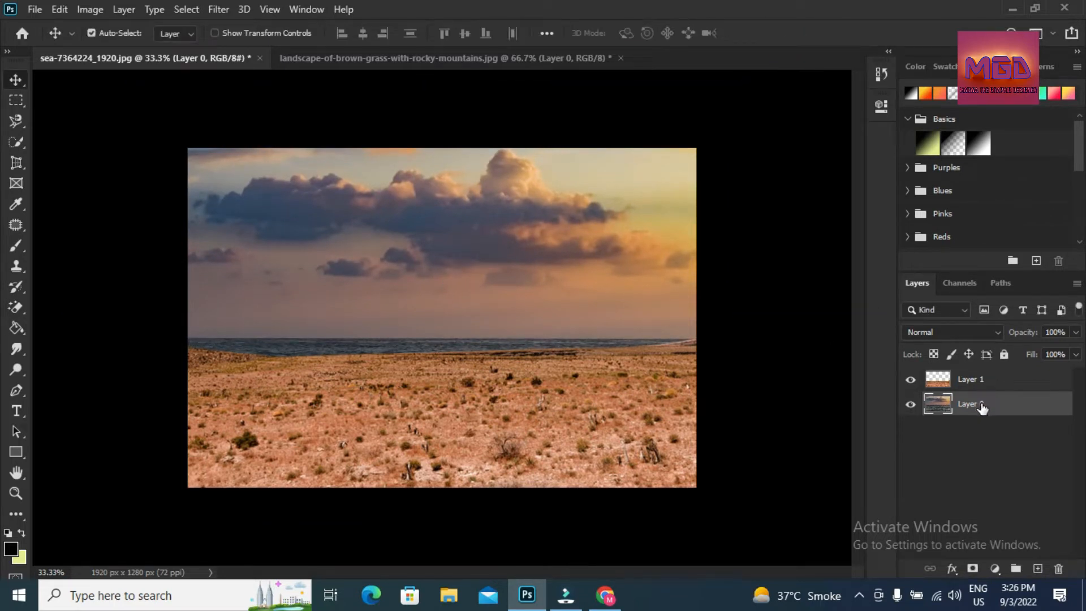
Start a Levels adjustment on the ground layer, lowering the RGB output white level and pulling in the input highlights slightly.
click(971, 379)
click(91, 10)
mouse_move(127, 57)
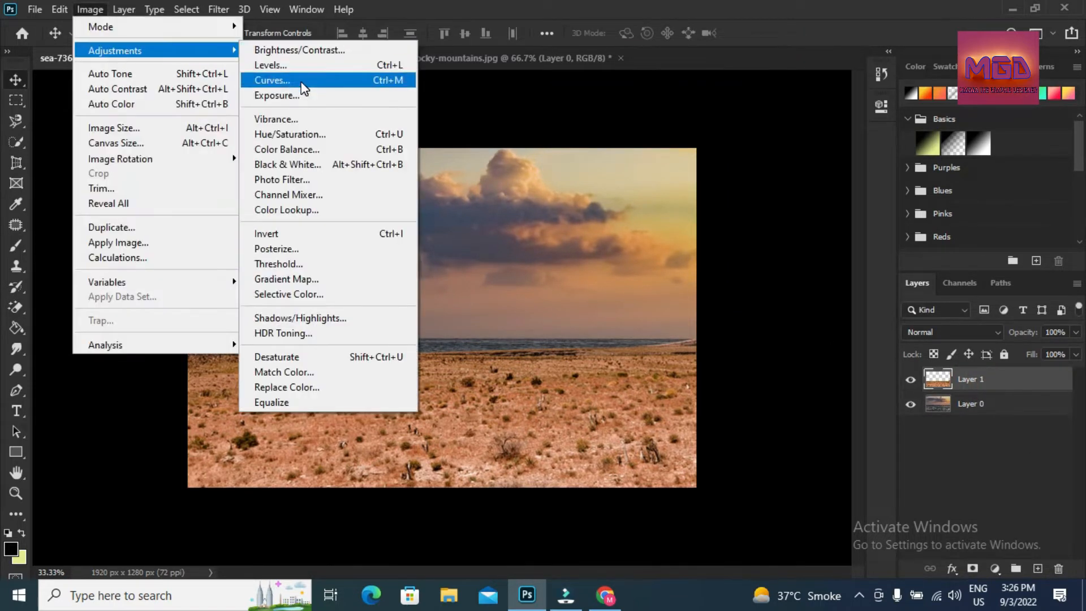
click(265, 65)
drag(951, 274, 891, 276)
mouse_move(951, 206)
mouse_down()
mouse_move(925, 209)
mouse_move(938, 206)
mouse_up()
mouse_move(849, 206)
mouse_down()
mouse_move(822, 207)
mouse_move(849, 206)
mouse_up()
Set the red channel's midtones to 0.95 in Levels and fine-tune the green channel's highlights and midtones.
click(853, 89)
click(828, 119)
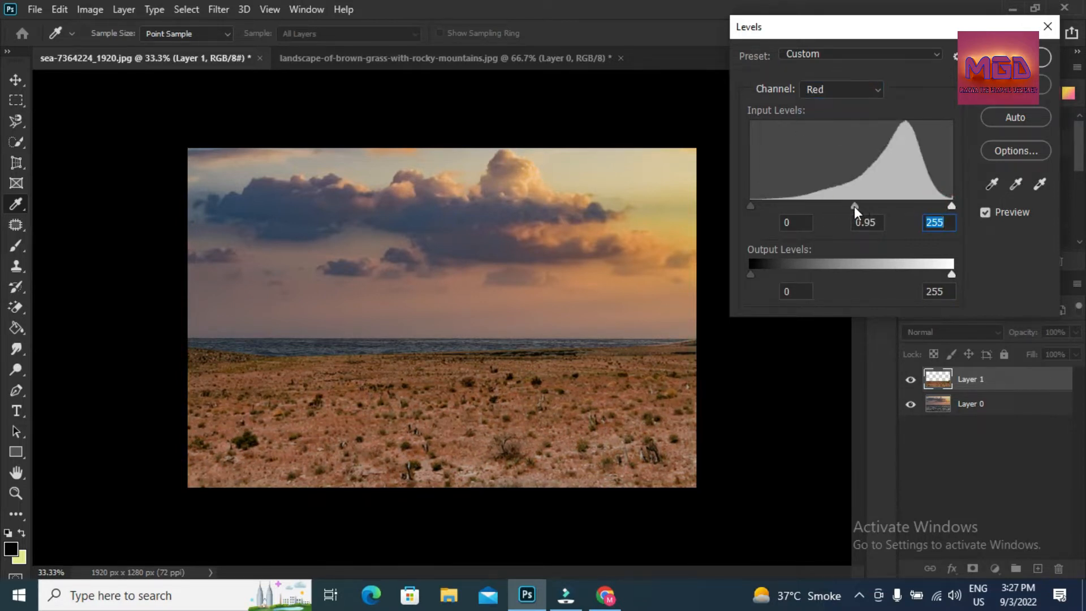
click(842, 89)
click(831, 121)
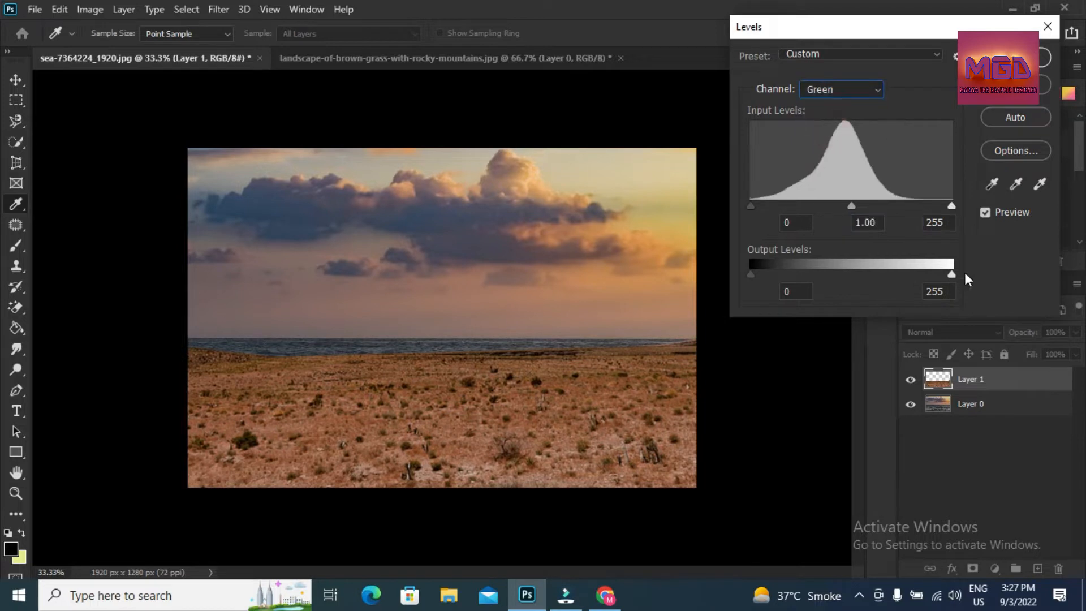
drag(935, 209, 946, 208)
drag(850, 207, 840, 208)
Set the blue channel's midtones to 1.18 and apply the Levels adjustment to the ground.
click(853, 92)
click(840, 141)
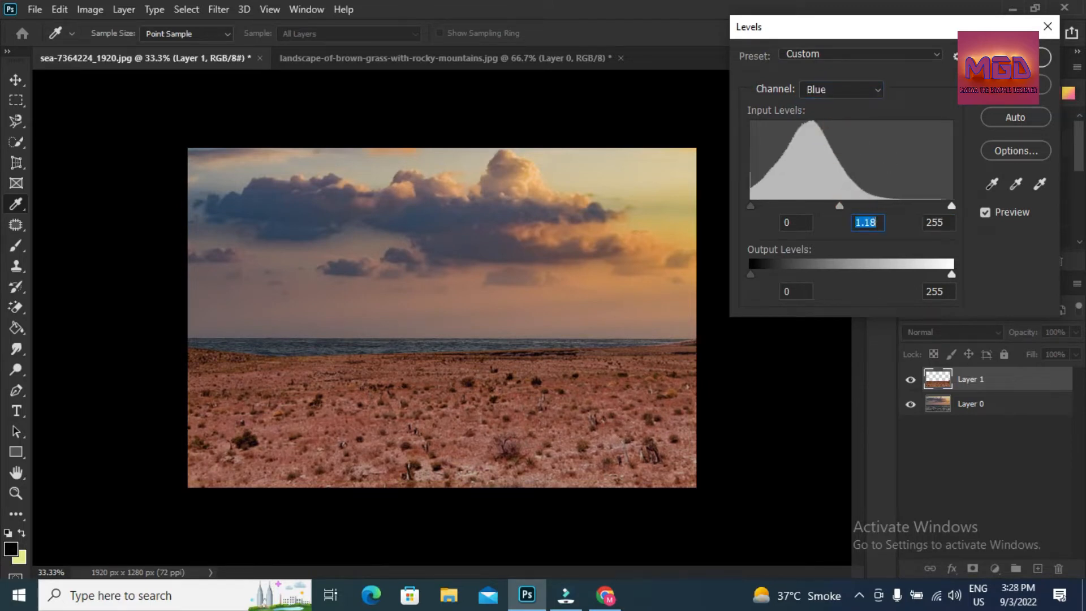
key(Return)
Apply a second Levels adjustment to the ground with input shadows 5, highlights 244, brighter midtones and a lower output white level.
click(90, 9)
mouse_move(138, 50)
click(268, 67)
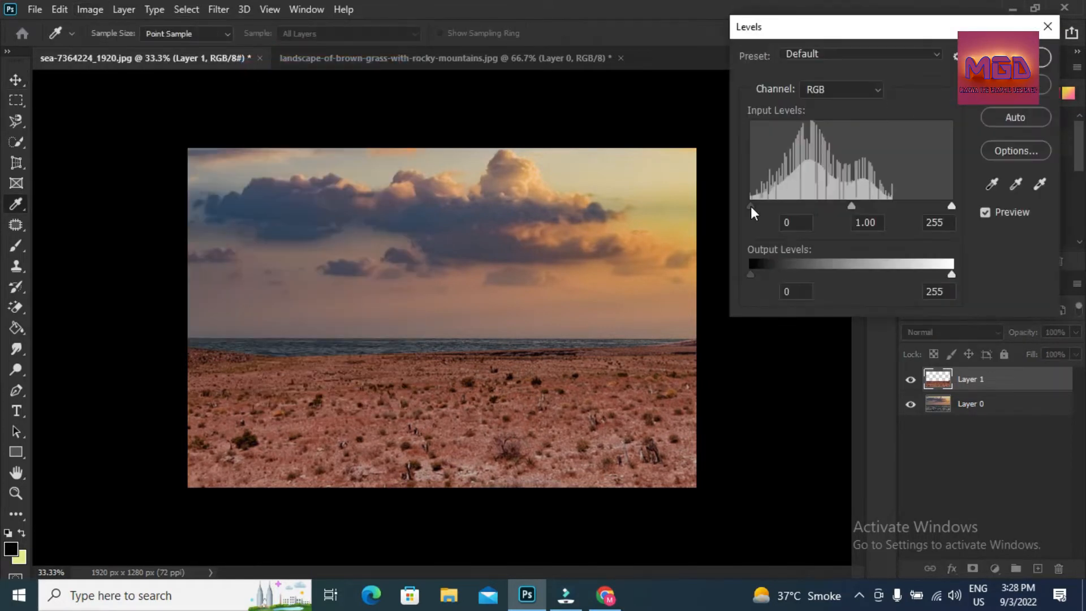
drag(751, 206, 755, 202)
drag(953, 207, 943, 212)
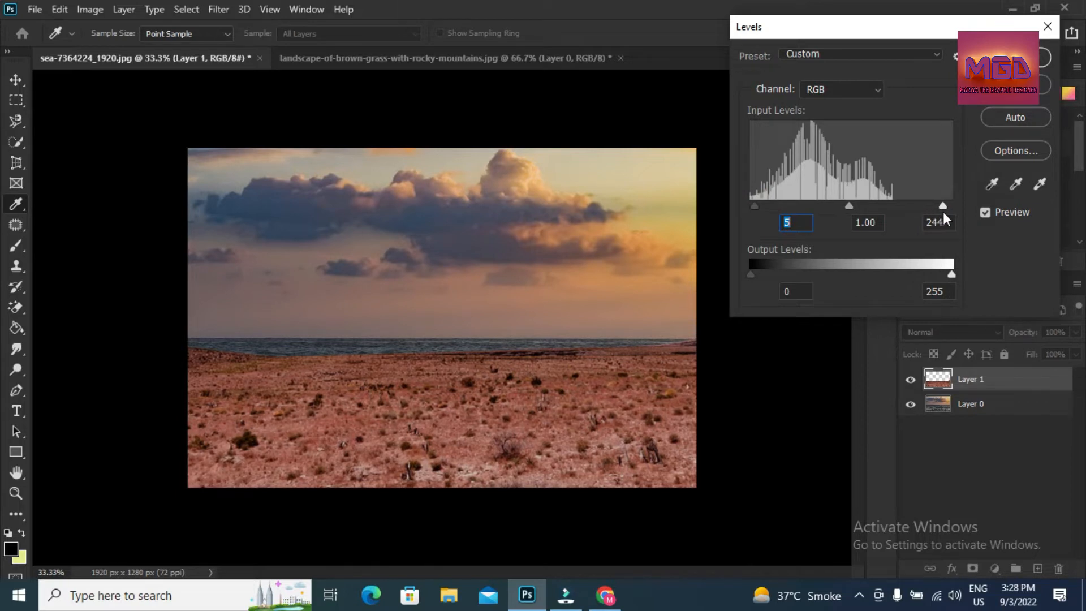
drag(848, 206, 839, 206)
drag(952, 275, 924, 282)
click(1016, 58)
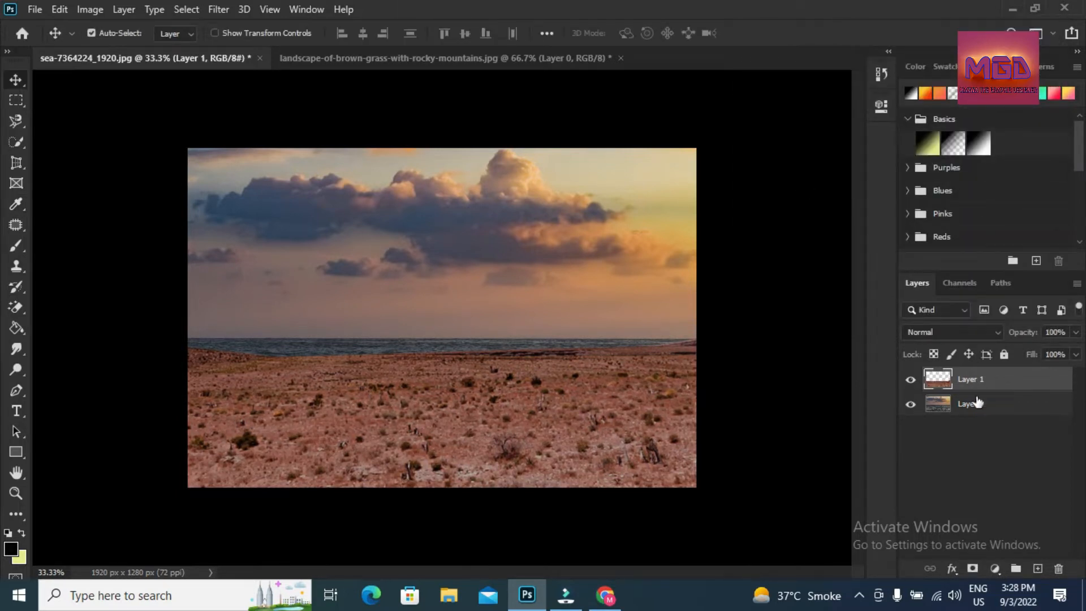
Start a Curves adjustment on the sky layer and move the black point slightly inward.
click(979, 403)
click(90, 9)
mouse_move(113, 46)
click(301, 92)
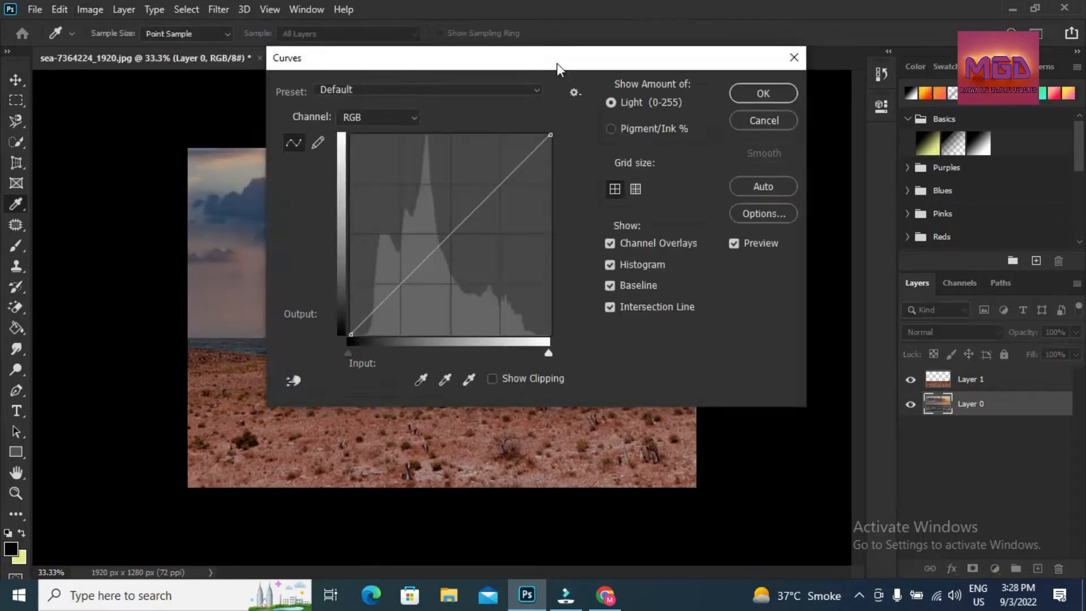
drag(557, 62, 992, 95)
mouse_move(983, 385)
mouse_down()
mouse_move(965, 385)
mouse_move(985, 386)
mouse_up()
mouse_move(783, 387)
mouse_down()
mouse_move(805, 385)
mouse_move(792, 382)
mouse_up()
Move the red curve's white point to input 230, leave the green curve straight, and apply the Curves adjustment.
click(845, 149)
click(809, 163)
drag(984, 385, 965, 385)
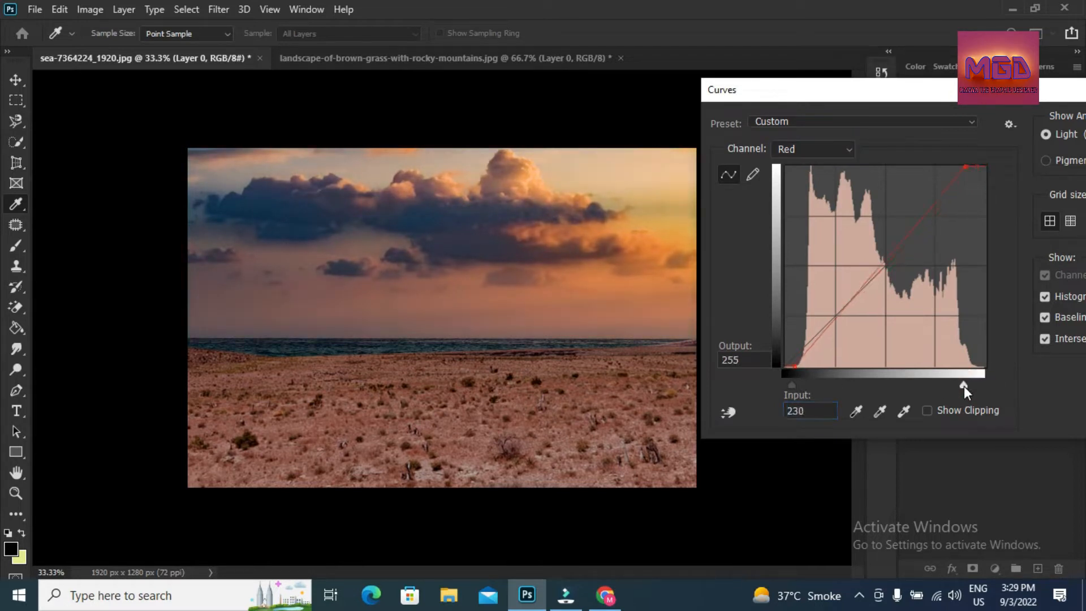
click(814, 154)
click(800, 181)
mouse_move(783, 385)
mouse_down()
mouse_move(793, 384)
mouse_move(783, 383)
mouse_up()
mouse_move(984, 385)
mouse_down()
mouse_move(968, 388)
mouse_move(986, 387)
mouse_up()
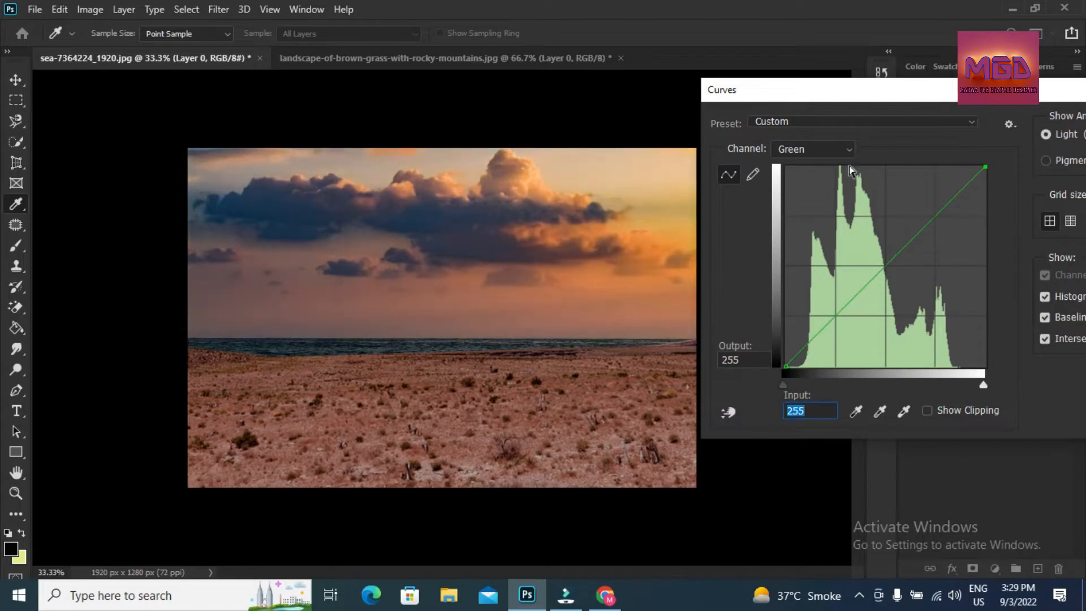
drag(838, 90, 576, 83)
click(911, 117)
Apply Color Balance to the sky layer's midtones with color levels +18, -5 and -28.
click(90, 9)
mouse_move(173, 51)
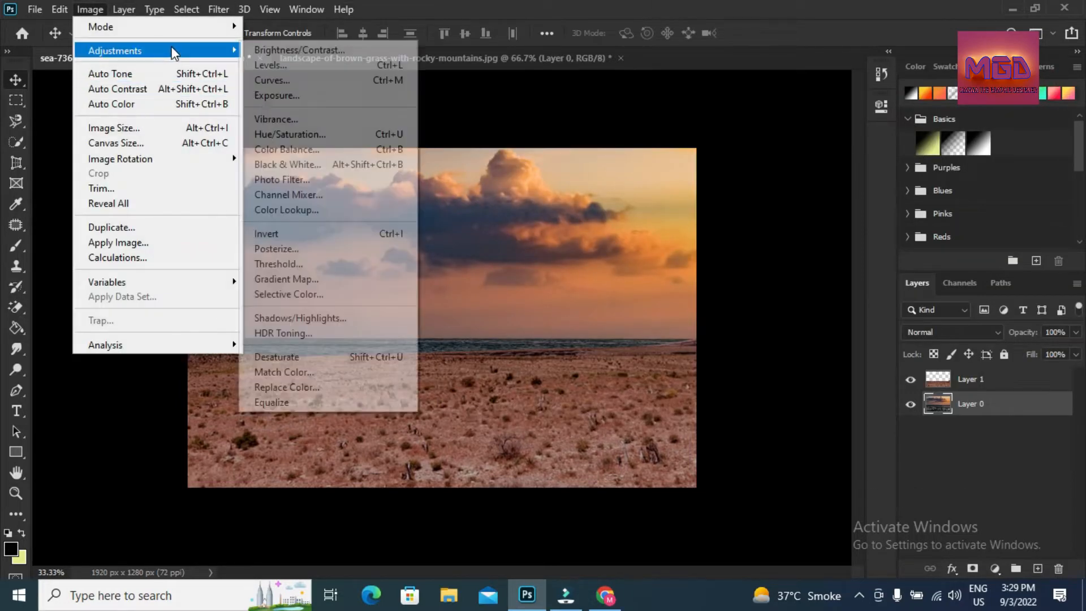
click(287, 150)
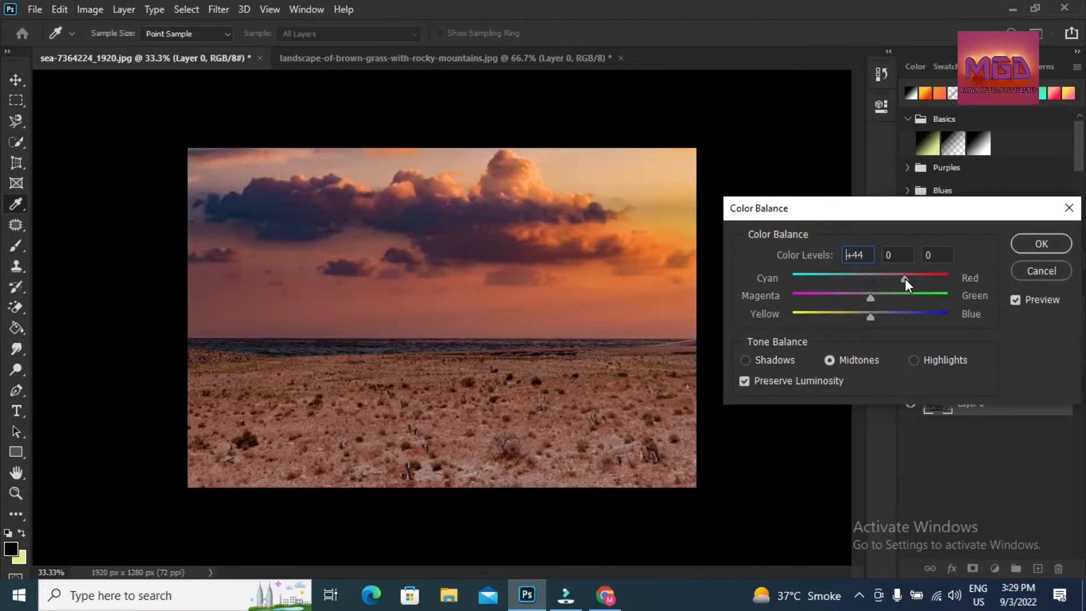
drag(871, 298, 850, 317)
click(822, 264)
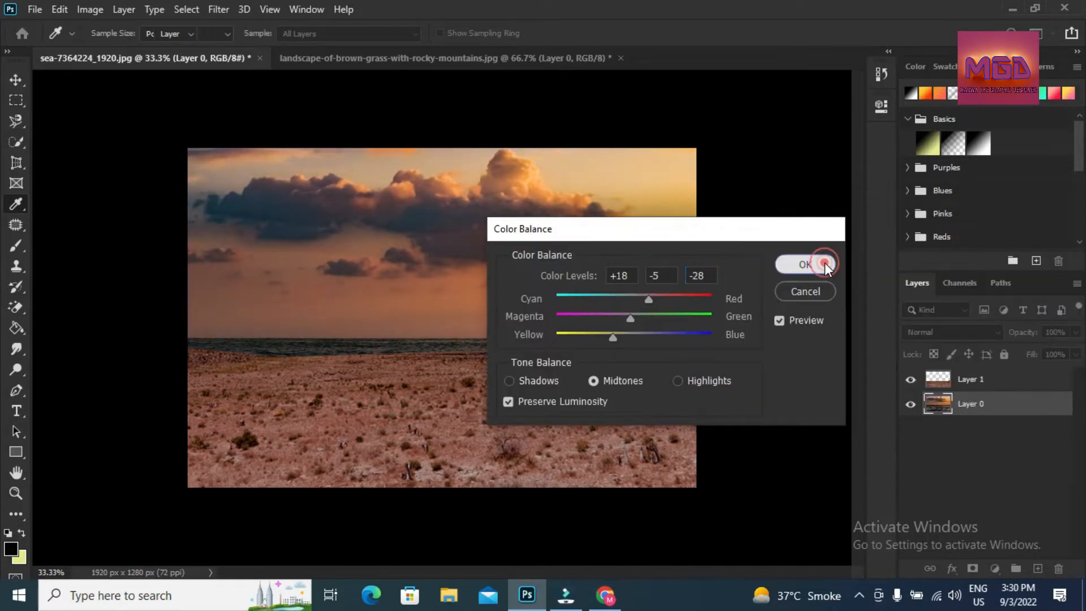
Select the ground and sky layers and combine them into one layer group.
ctrl+click(998, 379)
drag(998, 379, 1039, 570)
key(ctrl+z)
ctrl+click(1039, 570)
key(ctrl+z)
drag(1017, 408, 1016, 569)
double_click(974, 380)
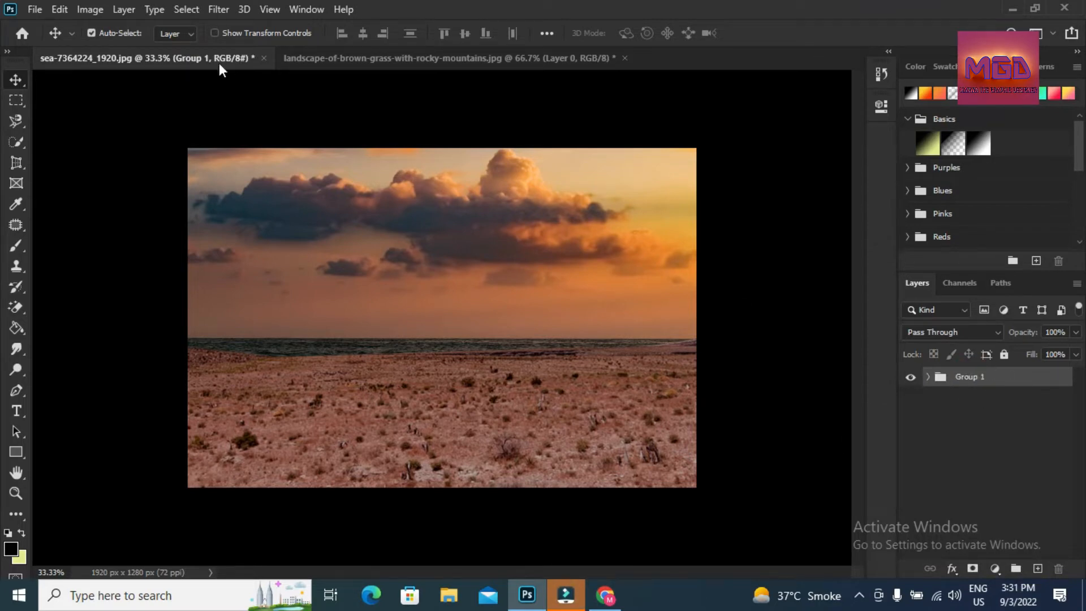
Open the image 5-59981_old-rusty-car-png-old-car-wreck-png and erase its white background with the Magic Eraser.
click(35, 10)
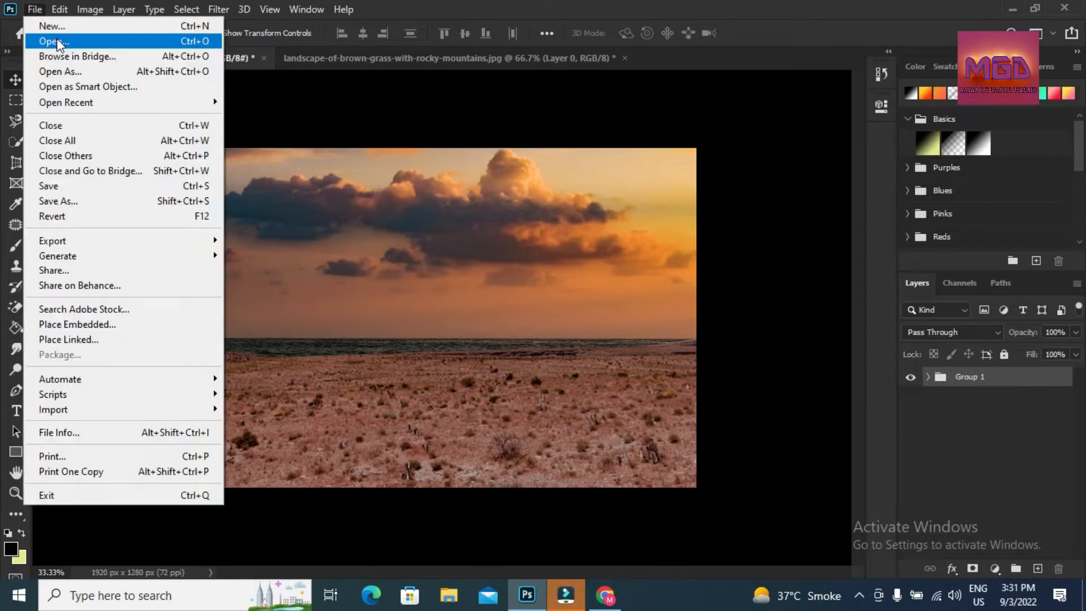
click(57, 39)
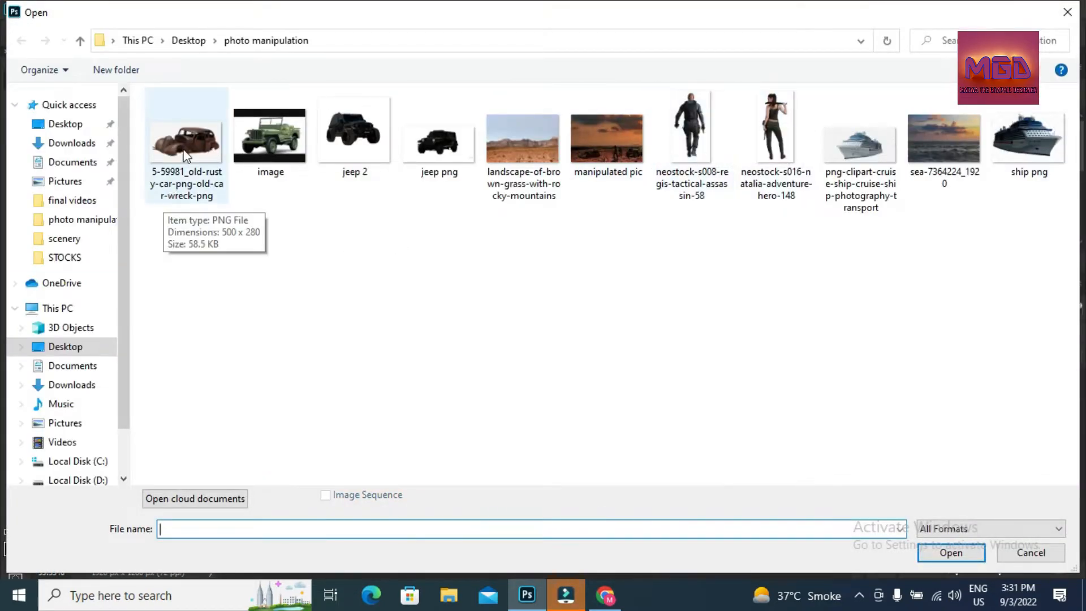
double_click(176, 186)
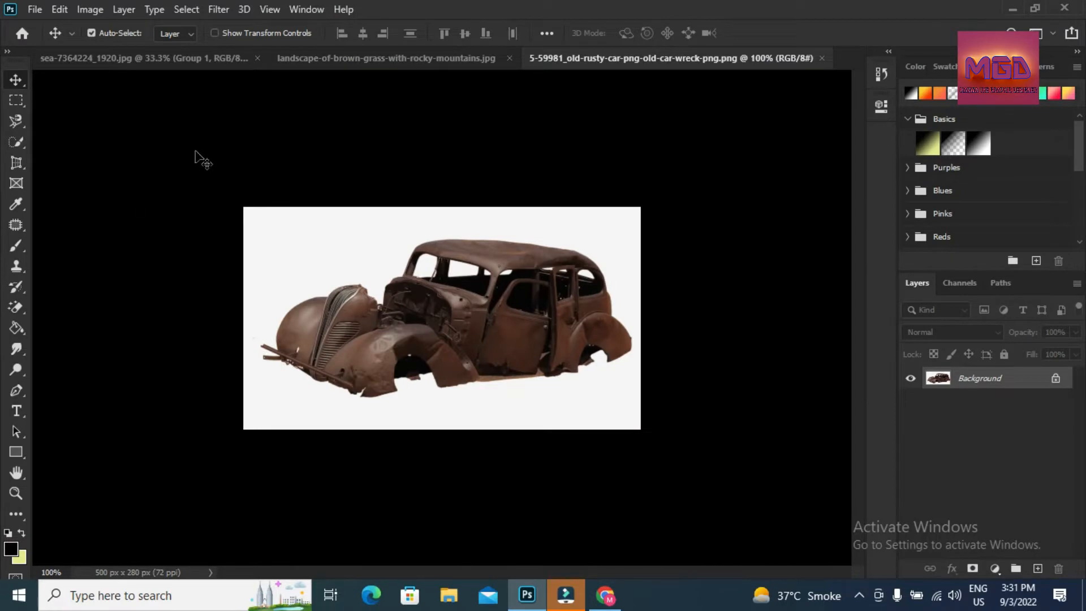
click(16, 307)
click(367, 244)
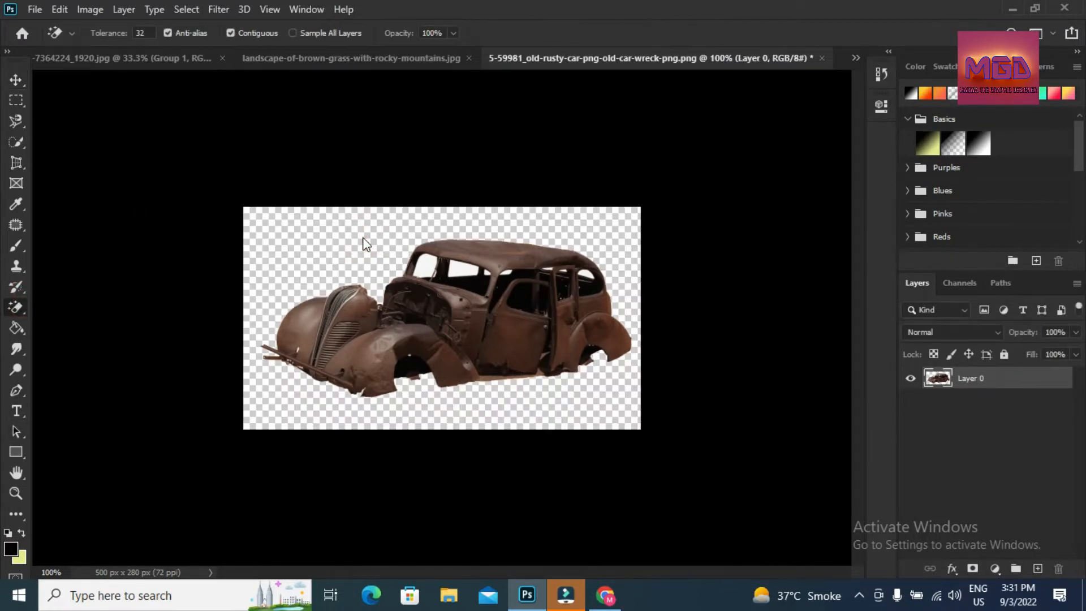
Erase the remaining white areas inside the car's window openings with the Magic Eraser.
click(15, 493)
click(478, 309)
click(479, 309)
click(16, 307)
click(362, 170)
click(462, 169)
click(623, 184)
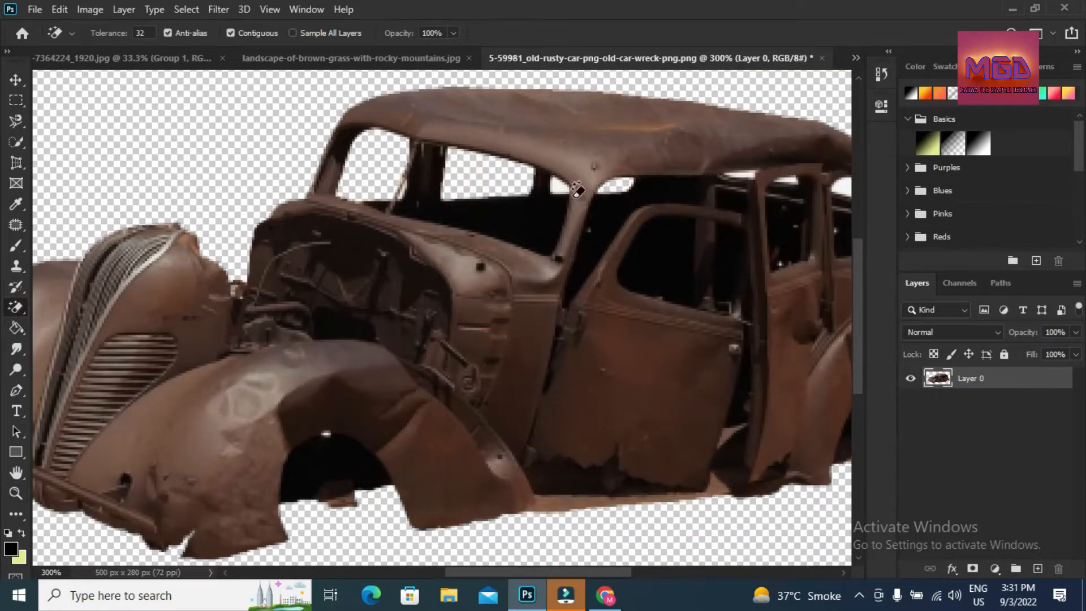
click(561, 187)
mouse_move(557, 573)
mouse_down()
mouse_move(613, 574)
mouse_move(391, 572)
mouse_up()
click(550, 171)
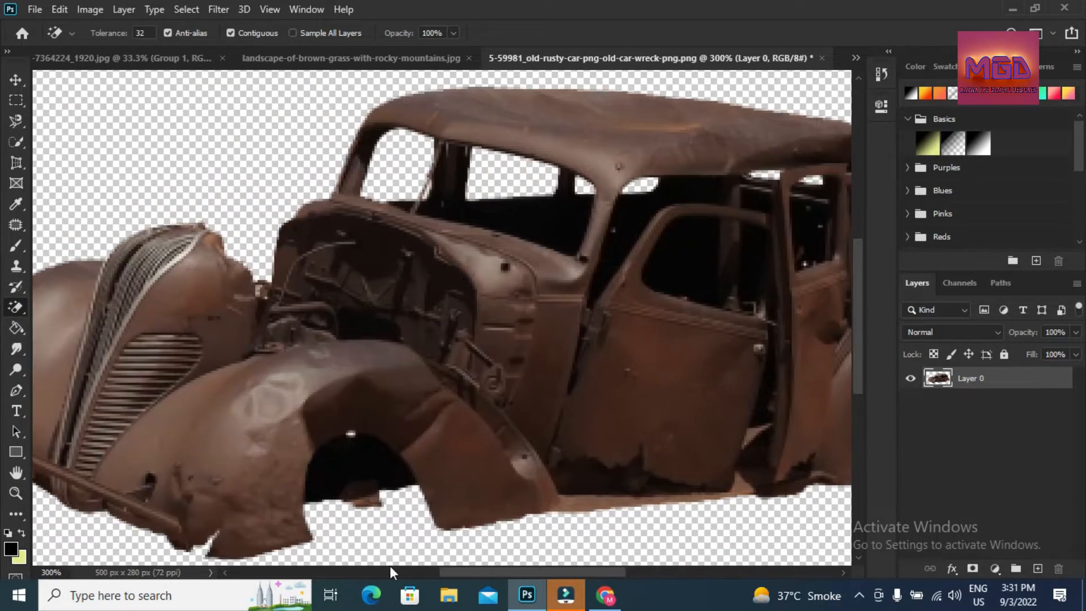
Erase the white speck at the top of the front wheel arch using the Eraser with a 2 px brush.
drag(344, 428, 365, 441)
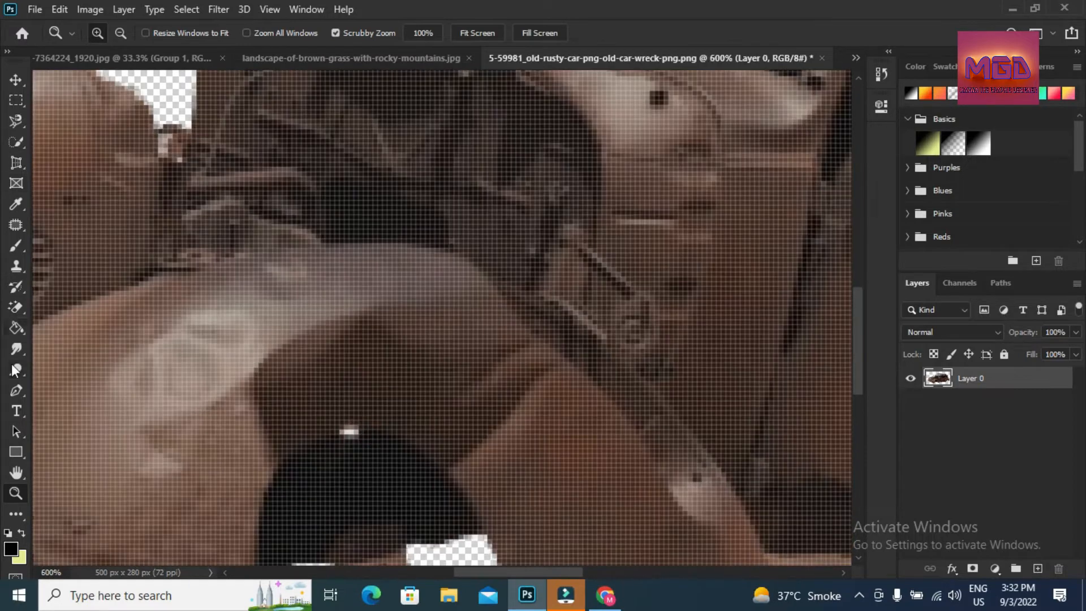
right_click(19, 309)
click(68, 307)
click(107, 33)
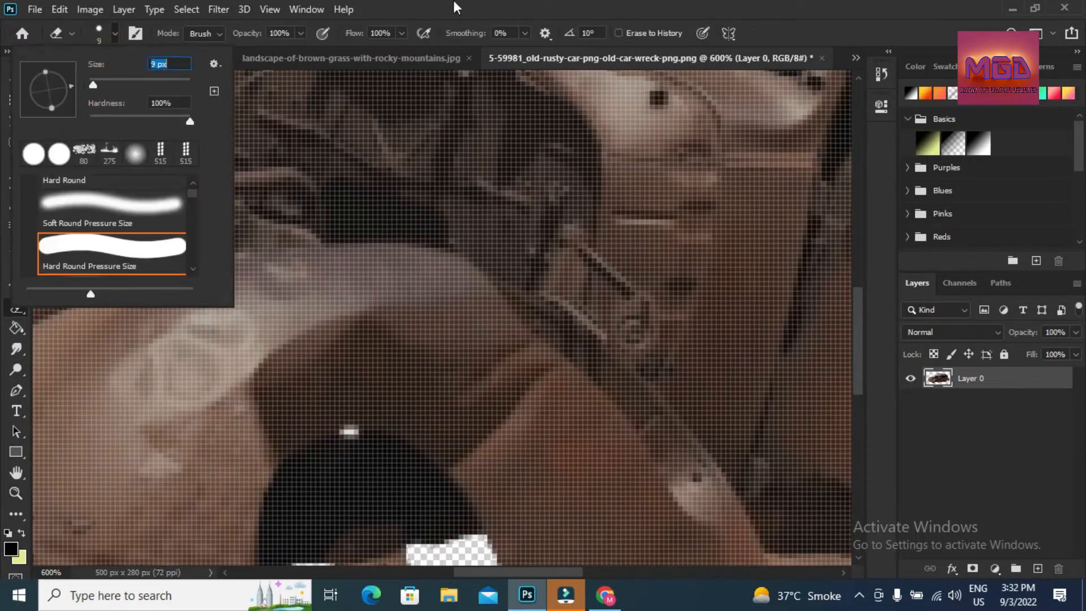
drag(123, 119, 120, 120)
click(360, 474)
click(116, 34)
drag(93, 86, 90, 86)
click(391, 542)
click(115, 35)
click(397, 433)
click(347, 433)
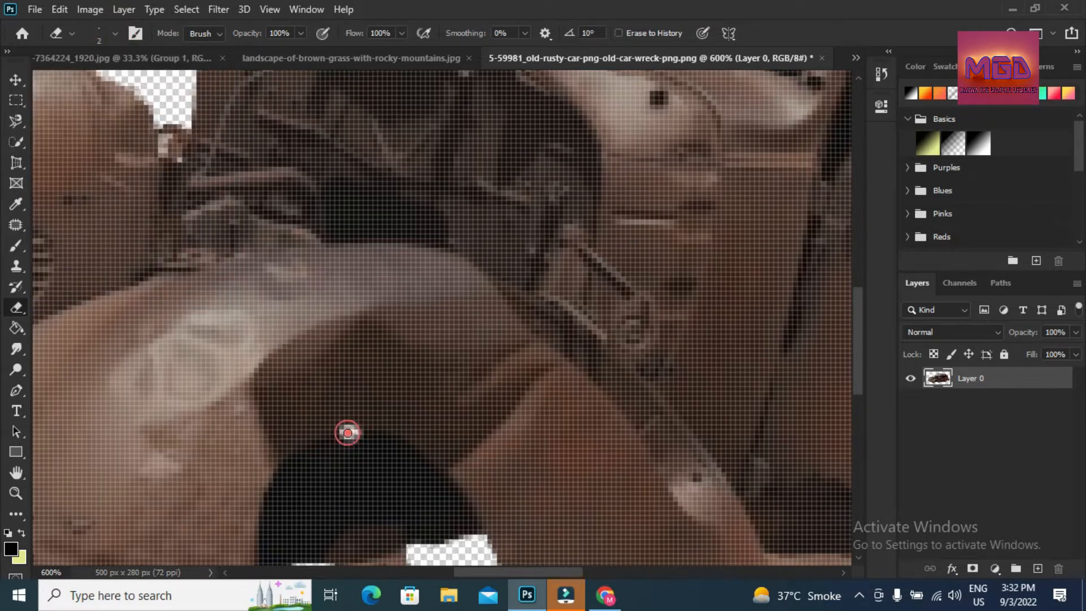
Erase the small light specks at the rear wheel arch and in the rear side windows.
drag(447, 572, 594, 573)
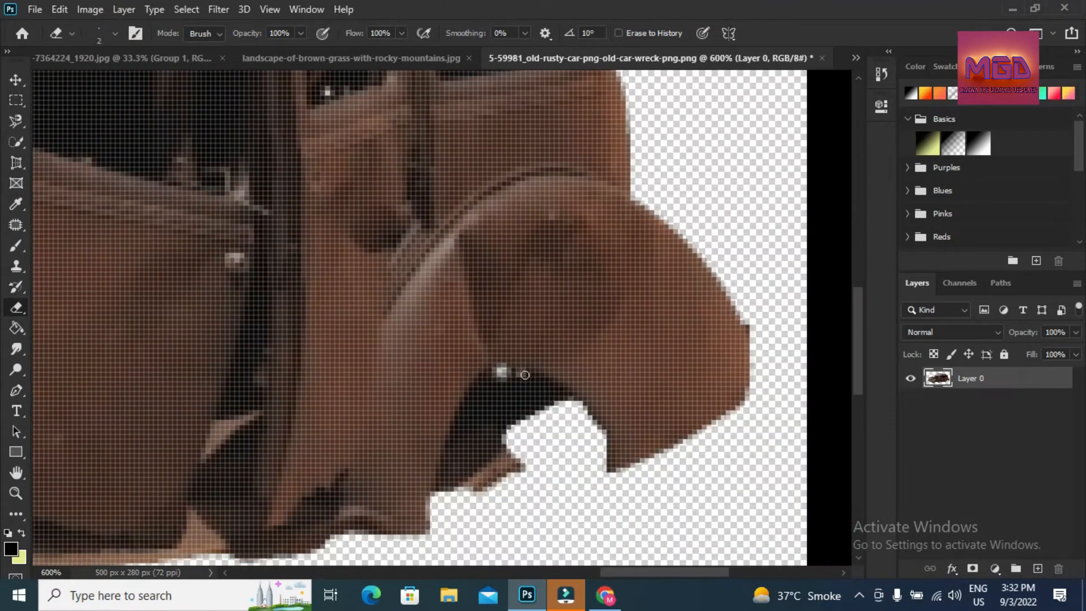
scroll(609, 240, up, 3)
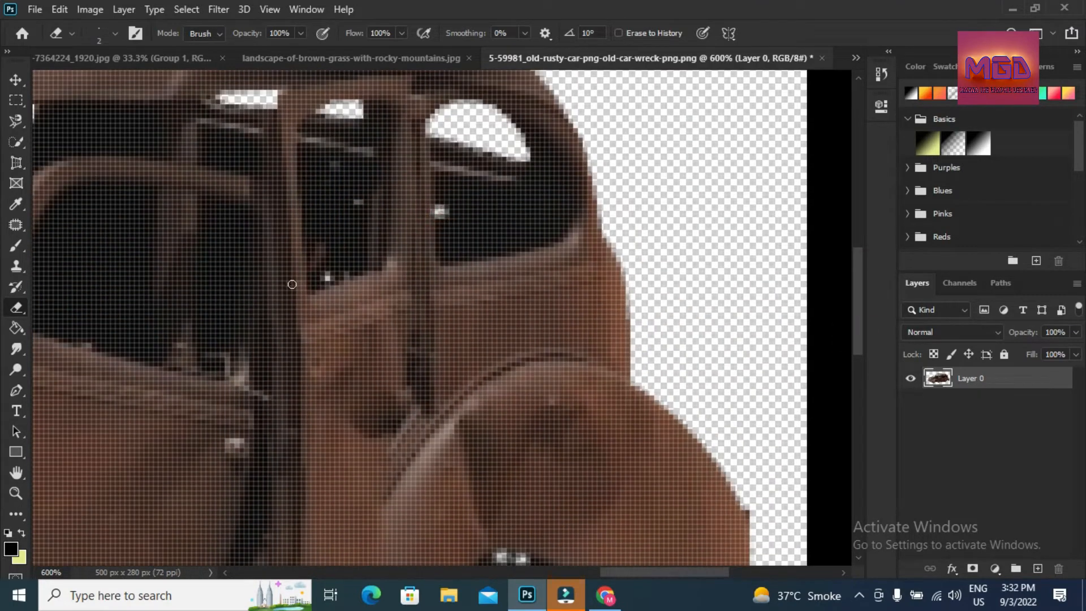
click(327, 278)
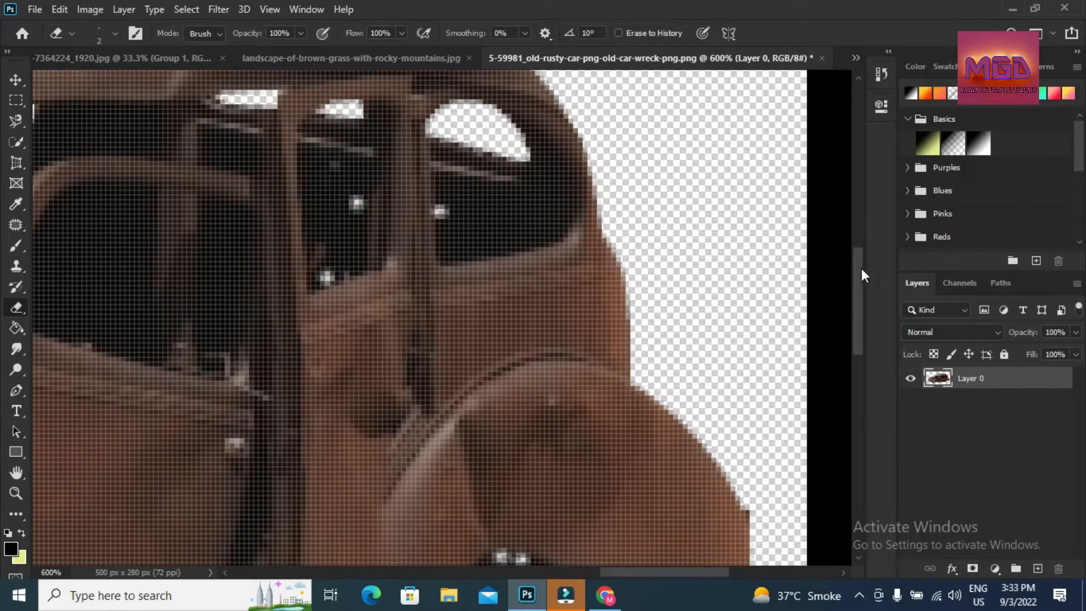
Move the cut-out car into the sea-7364224_1920.jpg composition, placing it on the ground.
mouse_move(861, 276)
mouse_down()
mouse_move(864, 328)
mouse_move(863, 282)
mouse_up()
key(z)
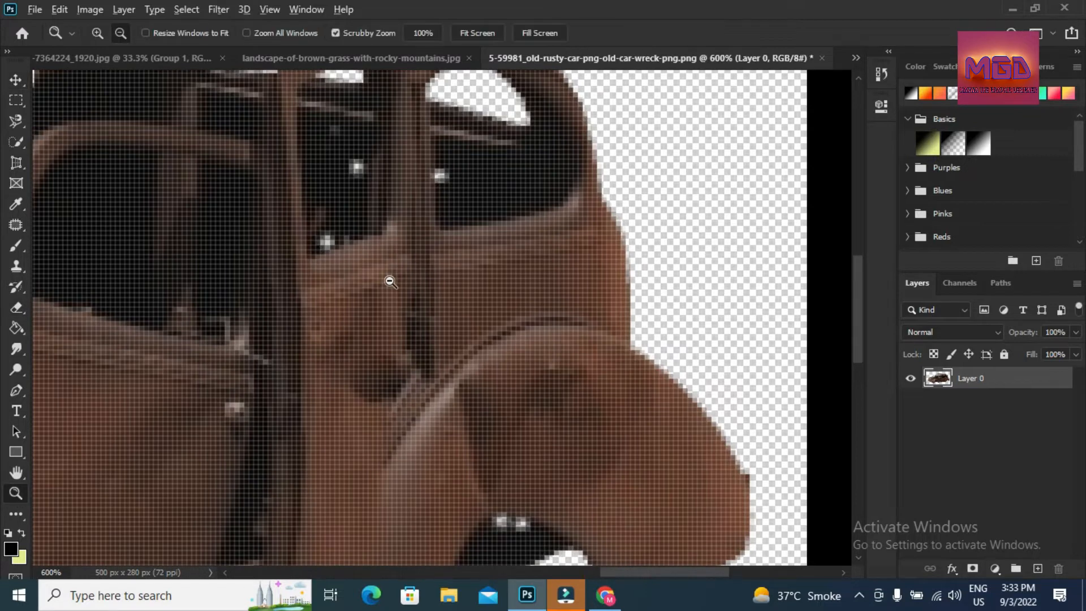
alt+click(390, 281)
alt+click(390, 303)
alt+click(359, 328)
key(v)
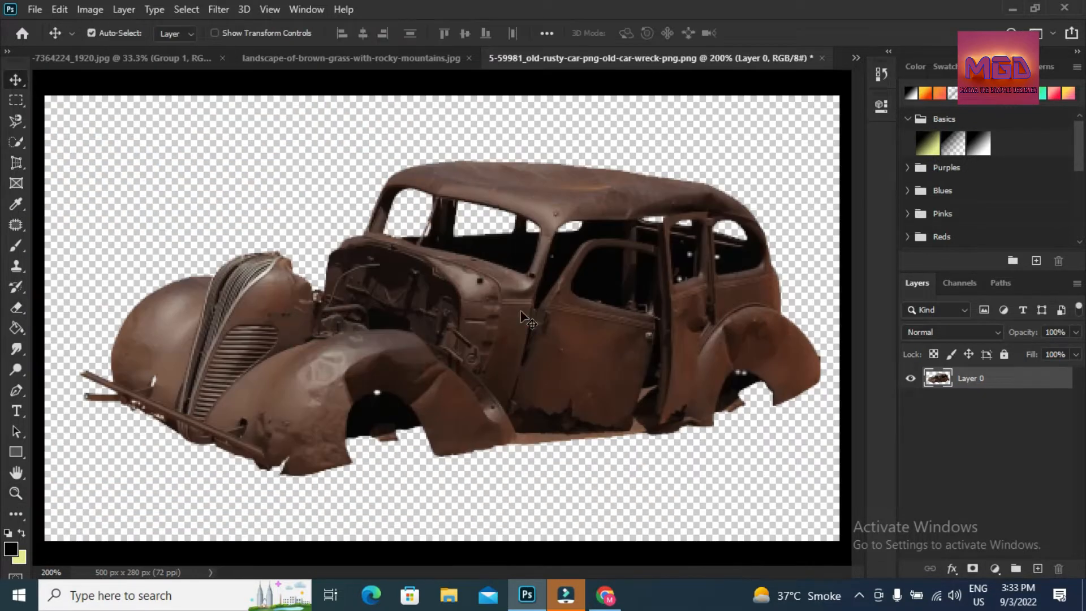
drag(297, 61, 340, 388)
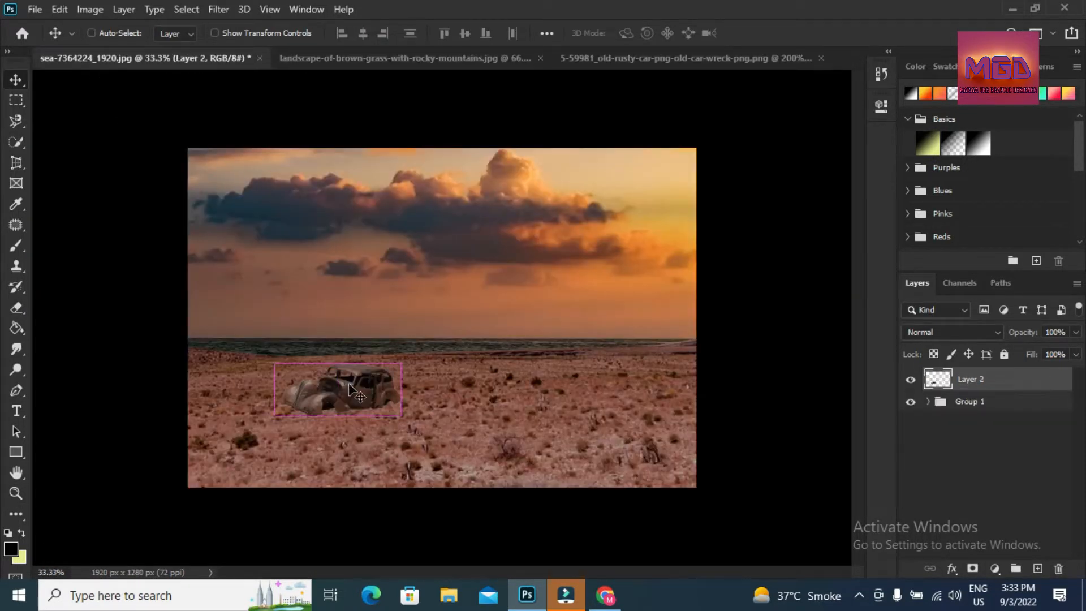
Scale the car to about 148% and position it on the left side of the desert foreground.
key(ctrl+t)
drag(401, 360, 360, 408)
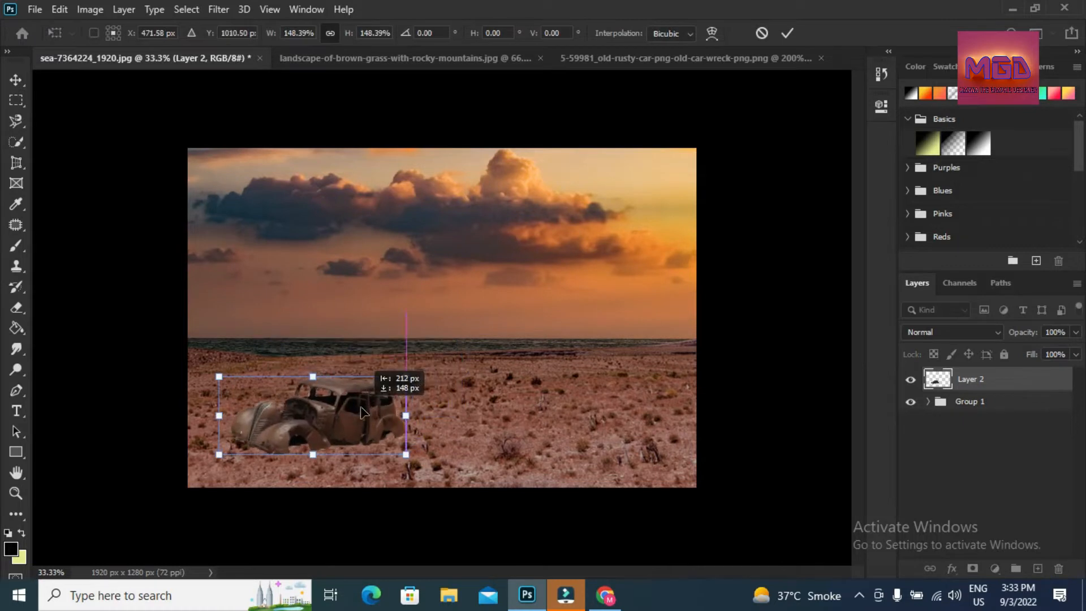
click(787, 35)
Darken the car layer with Levels, setting the RGB output white to 205 and the input shadows to 25.
click(90, 9)
mouse_move(102, 49)
click(263, 68)
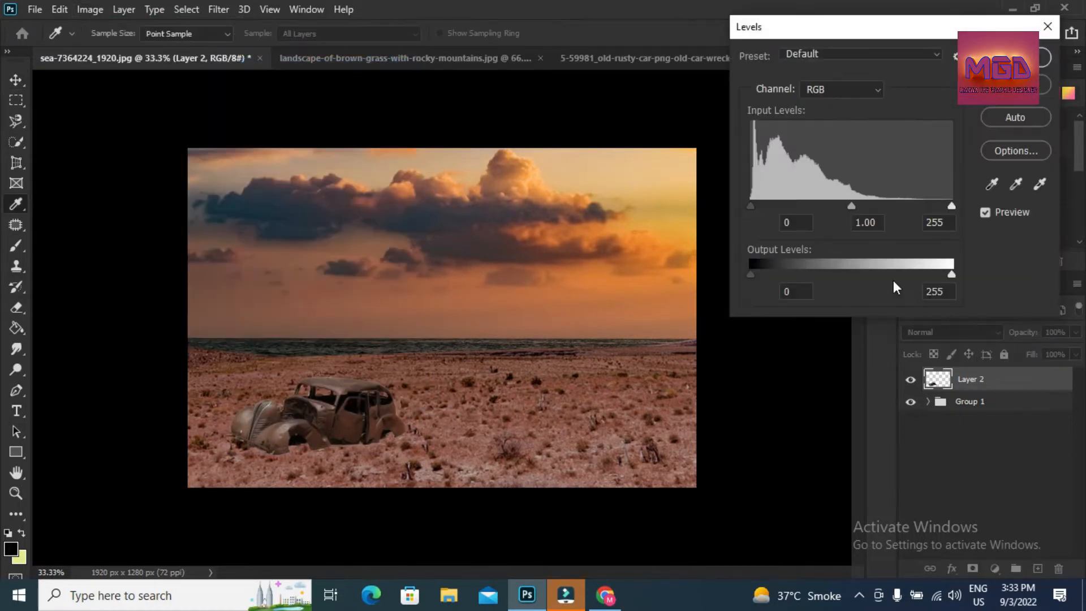
drag(947, 277, 913, 281)
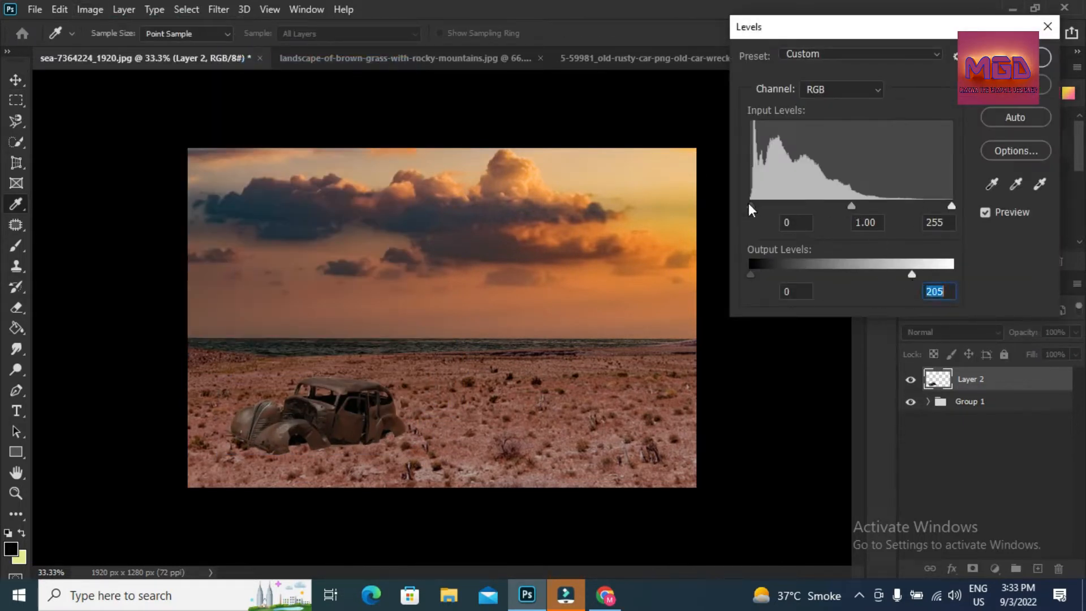
drag(751, 207, 770, 205)
Set the Blue channel midtone to 0.96 in Levels, slightly darken the RGB midtones, and apply the adjustment to the car.
click(836, 90)
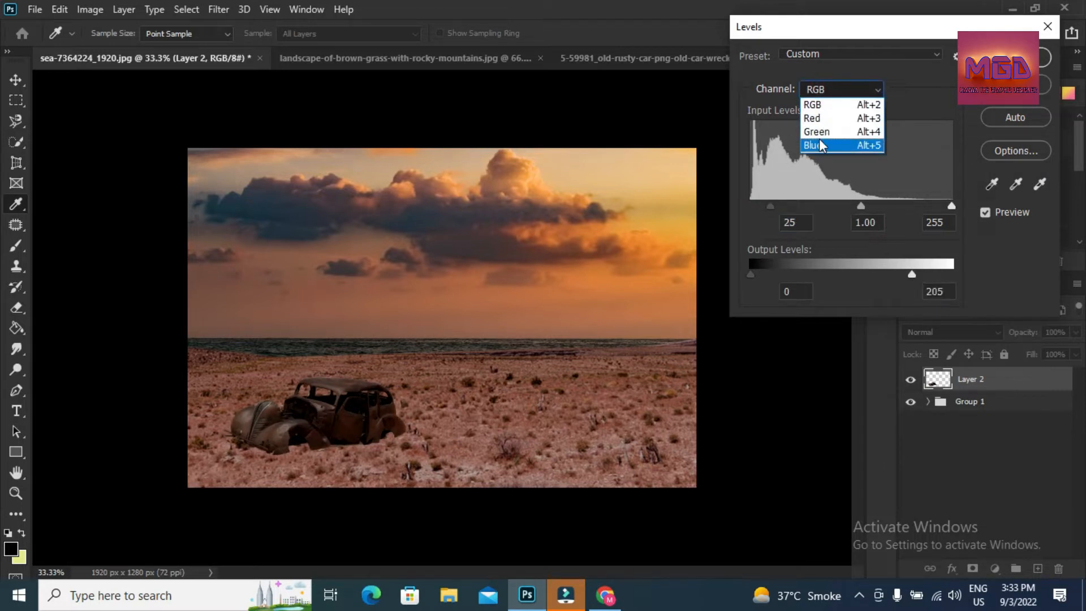
click(819, 145)
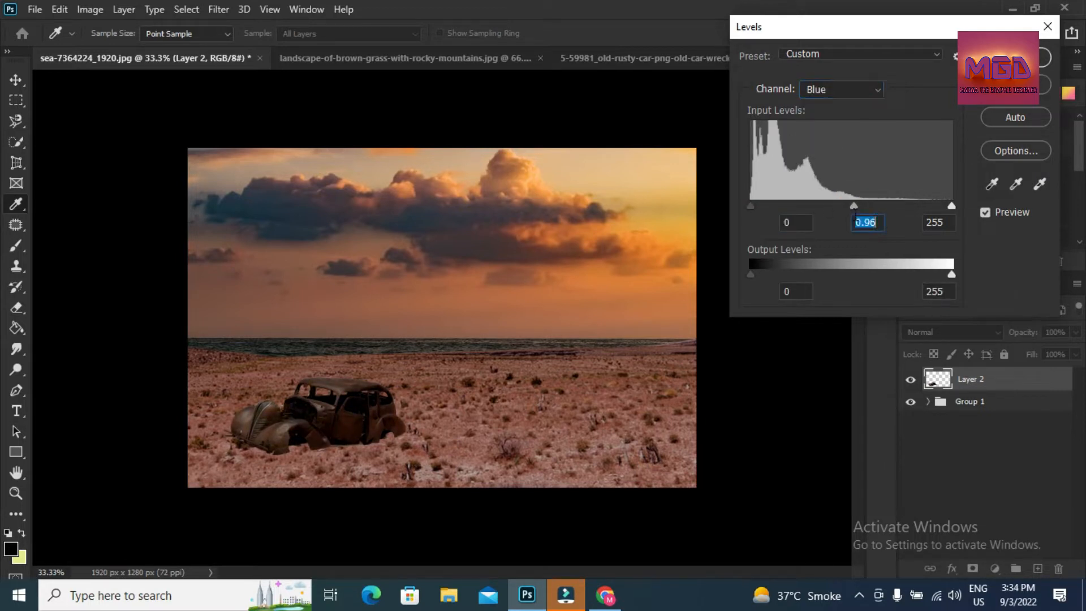
click(847, 93)
click(831, 100)
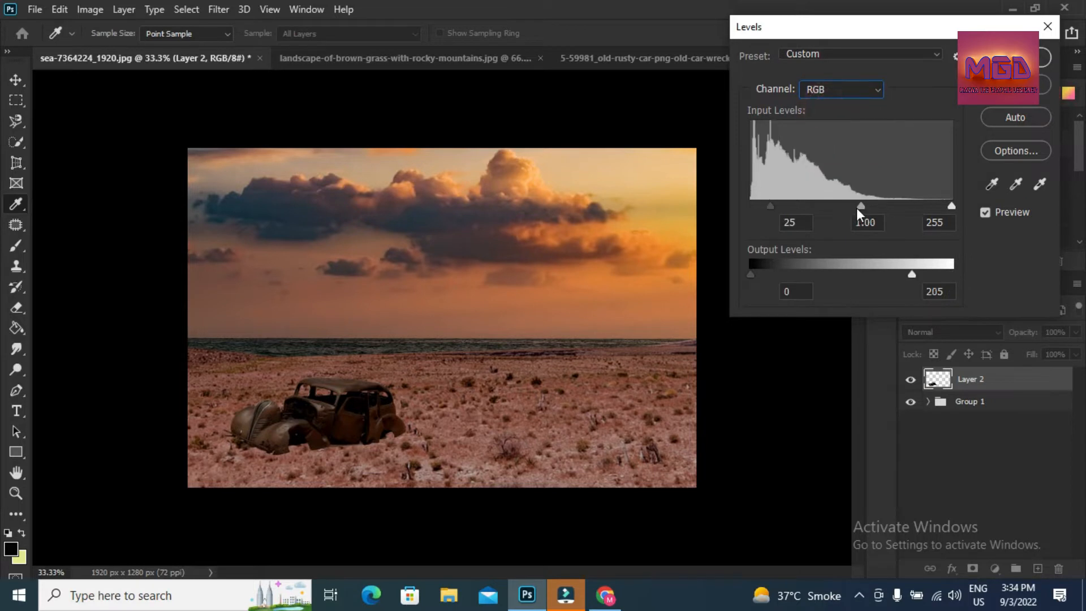
drag(860, 207, 866, 211)
key(Return)
Draw a black rectangle of about 648 × 238 px on the ground beside the car.
click(16, 266)
click(22, 458)
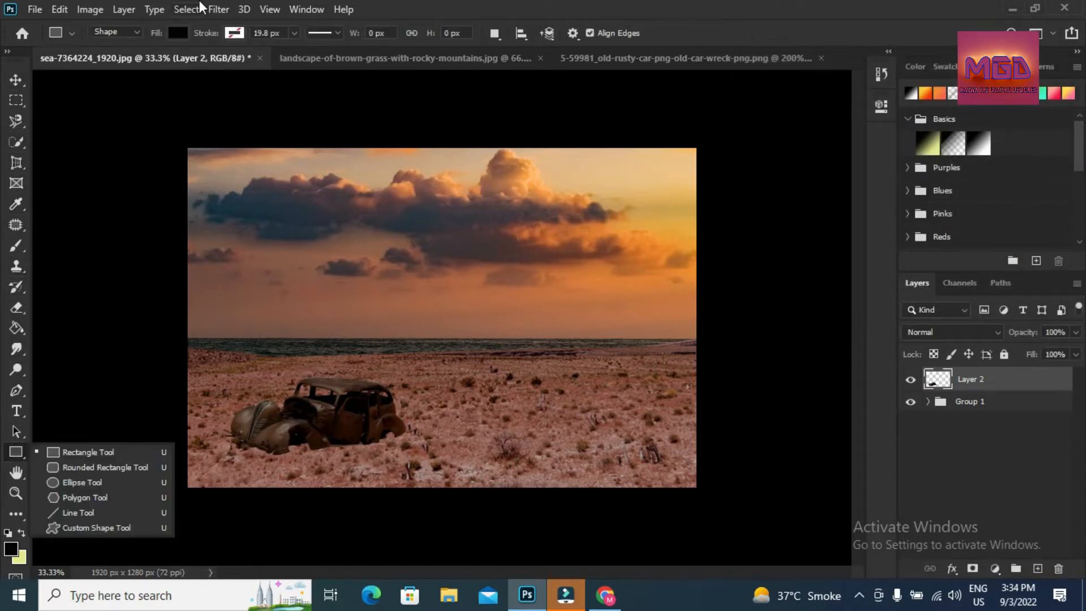
drag(429, 408, 600, 470)
click(837, 100)
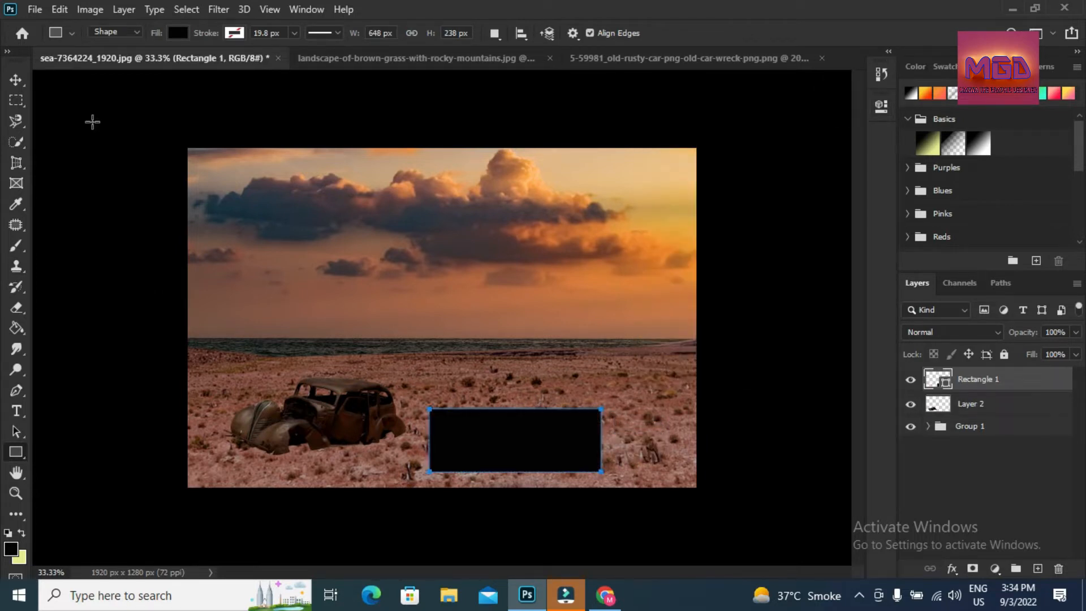
Skew the black rectangle into a slanted parallelogram lying on the ground, its near edge offset away from the car.
click(61, 9)
mouse_move(169, 374)
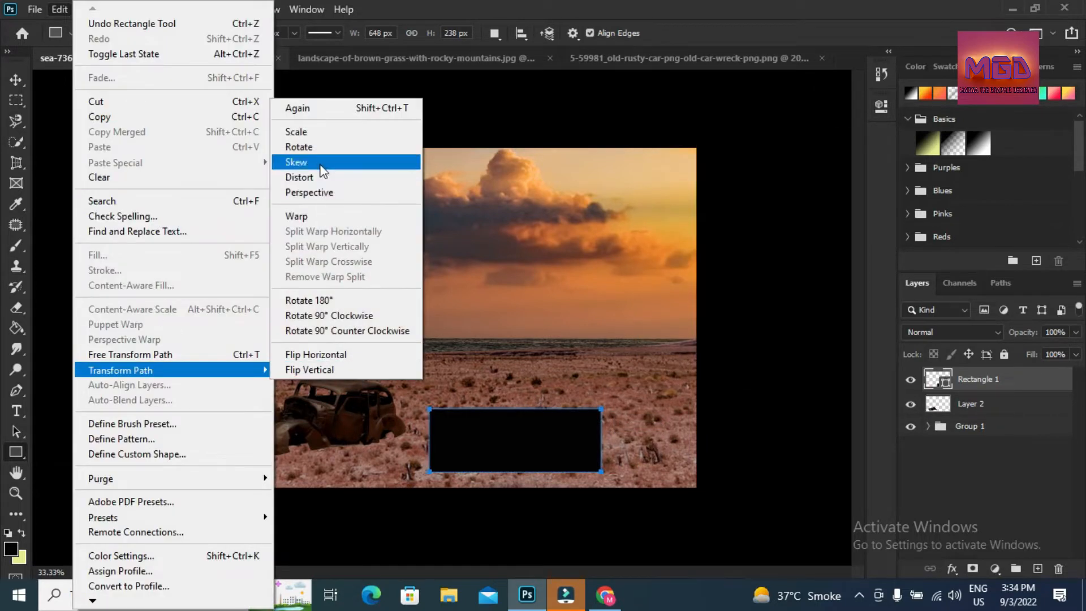
click(296, 162)
drag(601, 409, 628, 408)
drag(429, 471, 482, 454)
drag(601, 471, 685, 469)
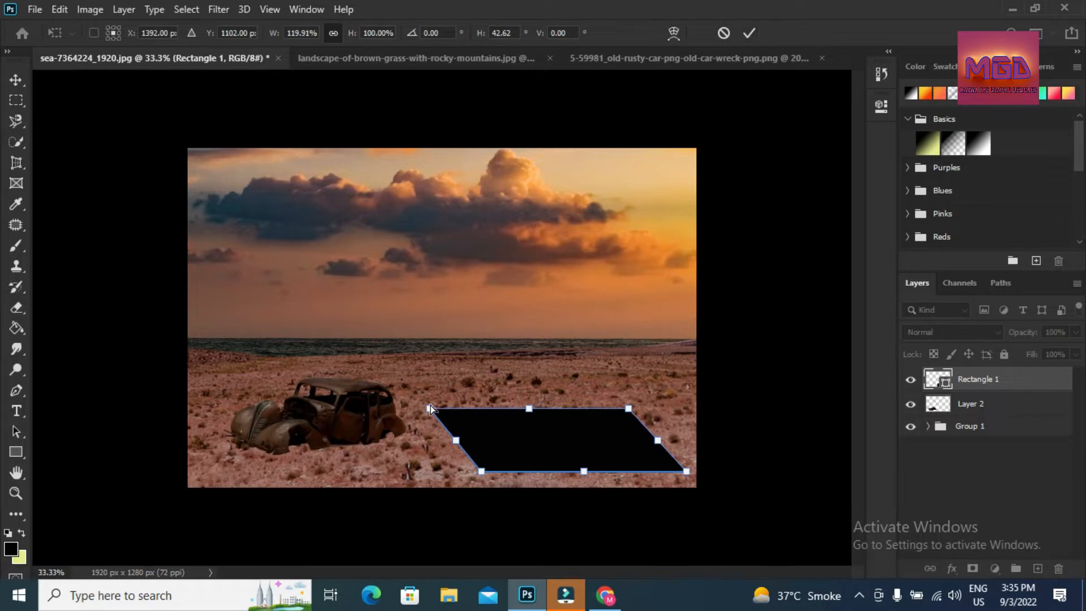
drag(430, 408, 396, 408)
drag(629, 408, 582, 409)
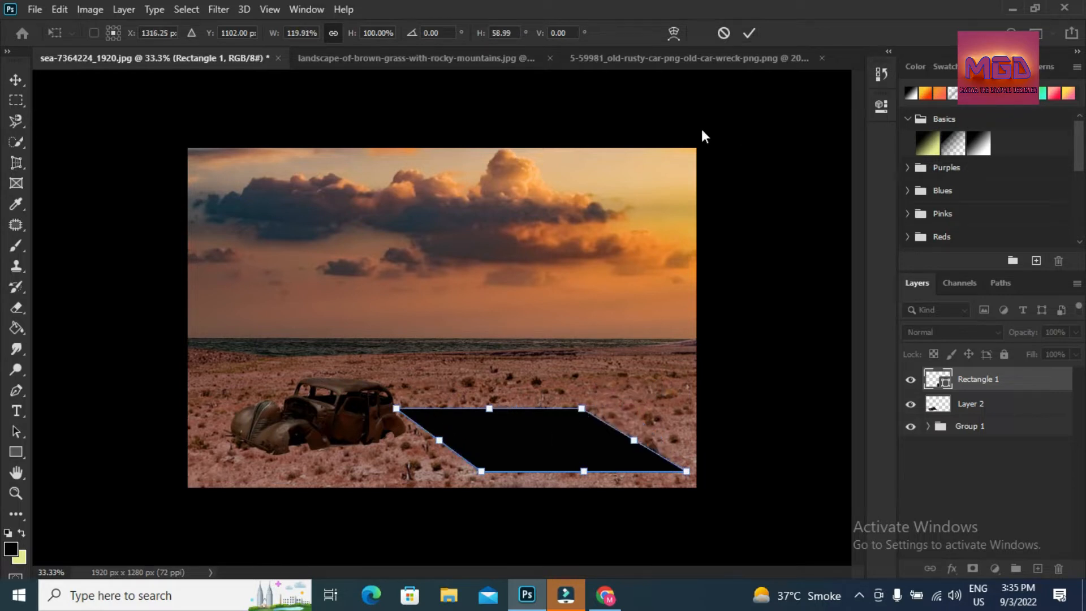
click(749, 33)
key(Return)
Flatten the black parallelogram by scaling it to about 84% width and 42% height.
key(ctrl+t)
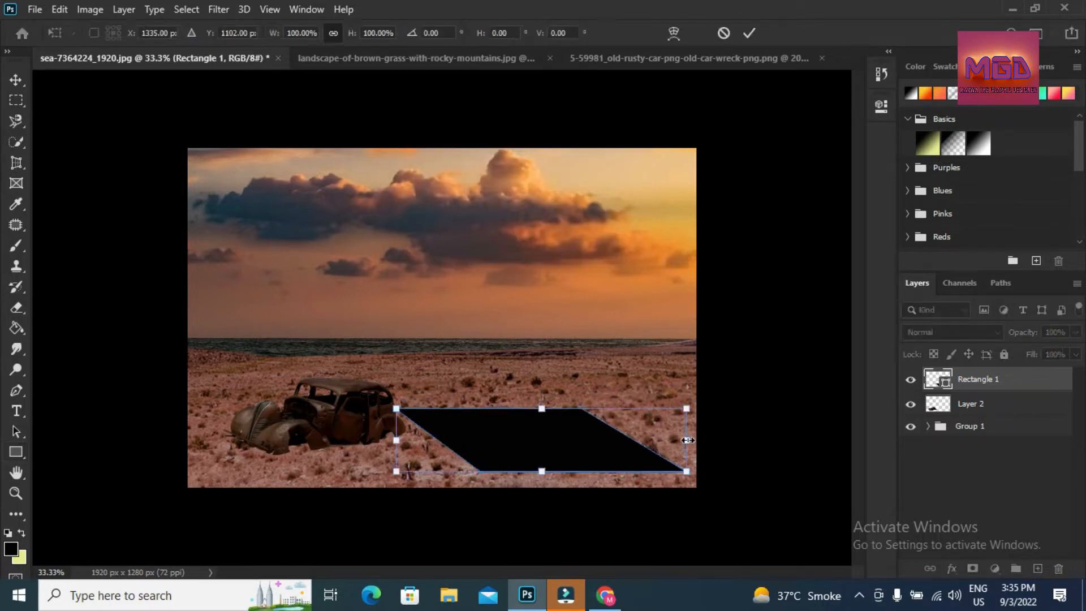
drag(688, 440, 641, 441)
drag(518, 472, 523, 435)
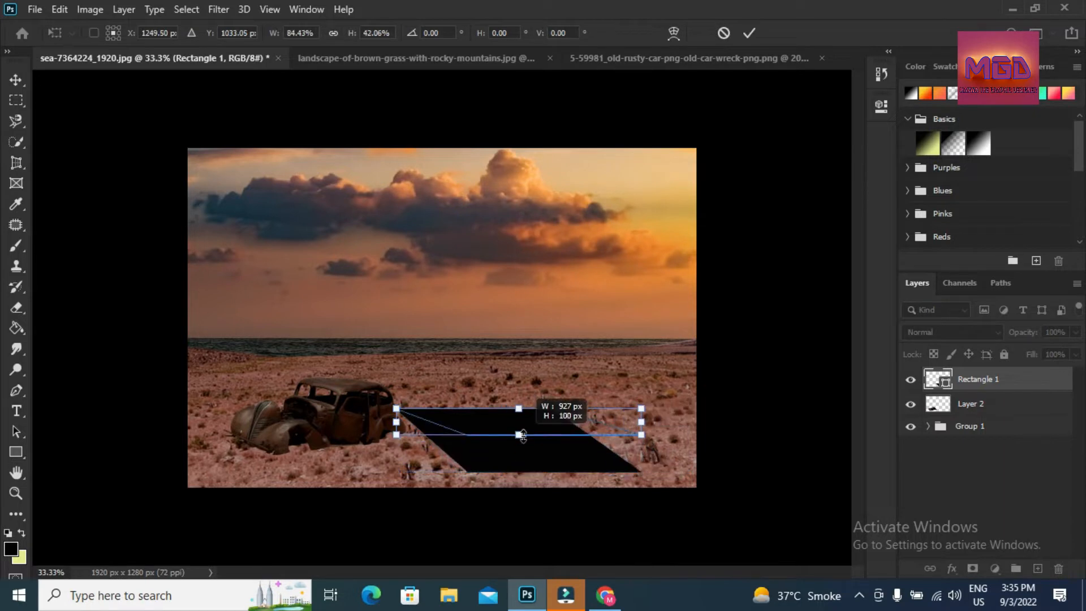
click(749, 32)
Place the car layer above Rectangle 1, lift the car up to the horizon and move the black shape to the lower-left foreground.
drag(1002, 407, 1001, 371)
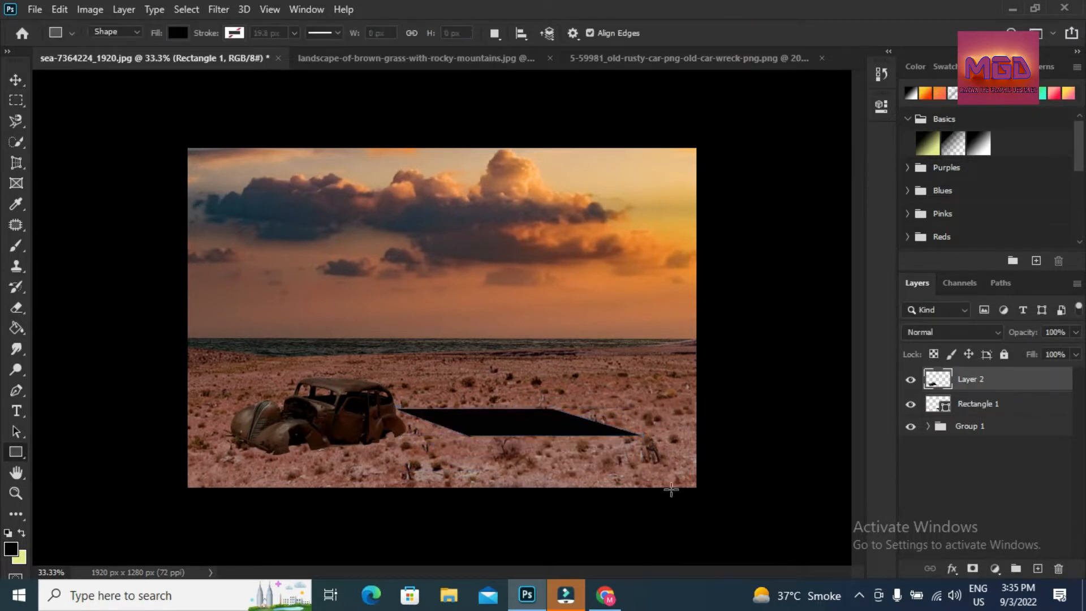
click(19, 86)
drag(349, 413, 363, 323)
drag(491, 430, 330, 462)
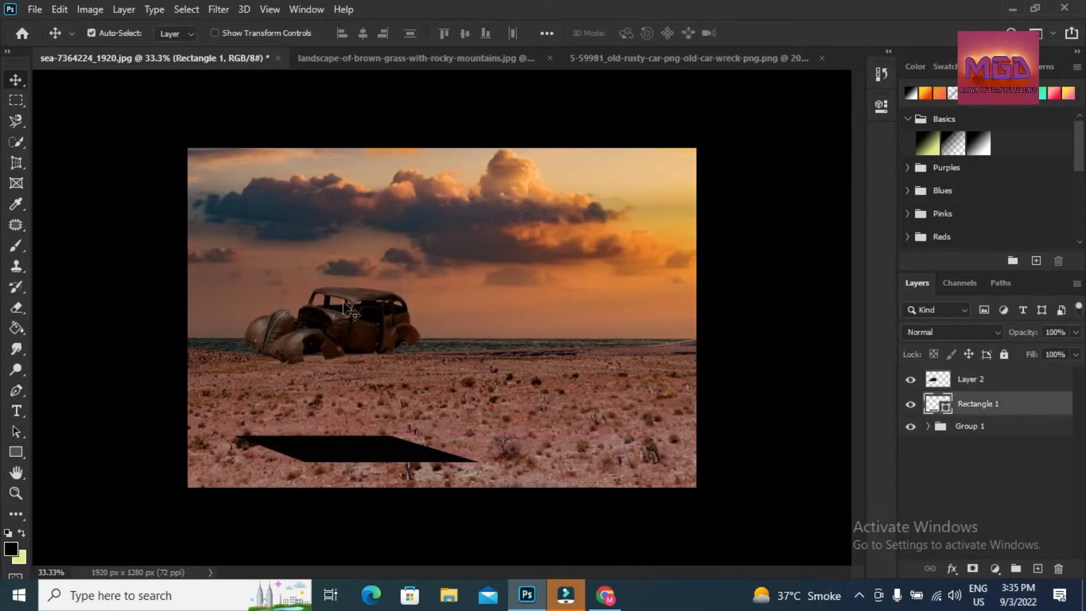
Move the sky image in Group 1 back up so the sea shows behind the ground's horizon.
drag(348, 303, 347, 329)
click(986, 379)
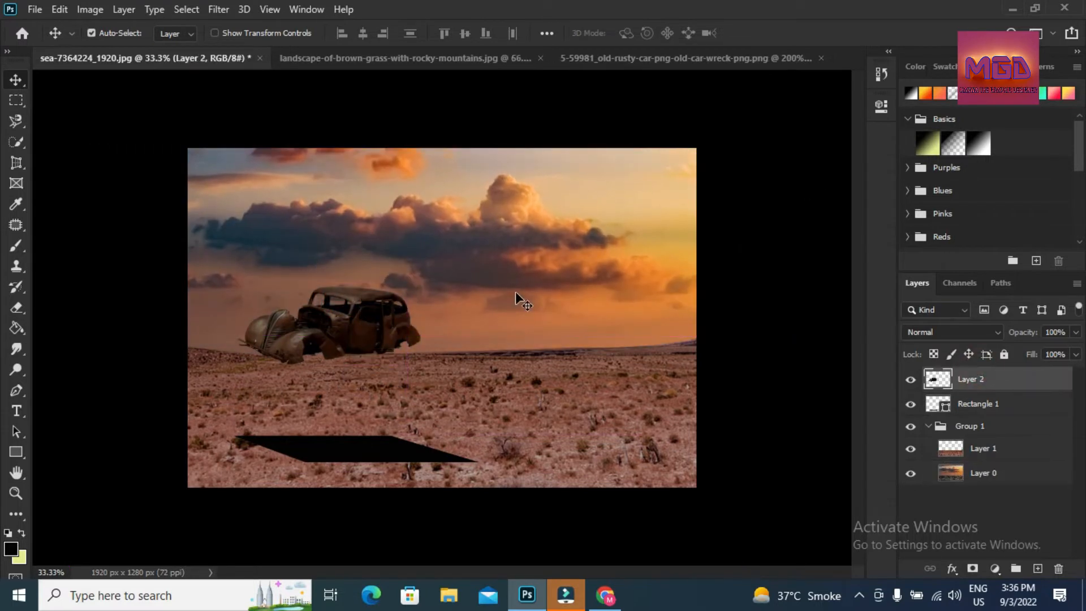
click(985, 473)
drag(492, 263, 493, 238)
click(969, 426)
click(929, 426)
Move the car down onto the black shape, and rotate the shape slightly counterclockwise so it lies beneath the car.
click(971, 380)
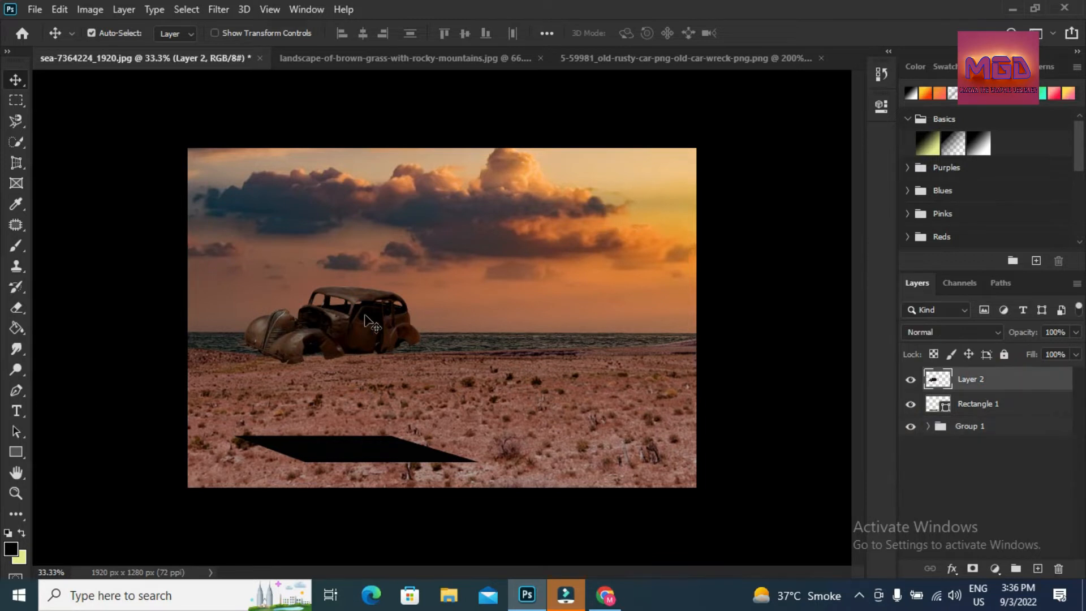
drag(365, 322, 376, 405)
click(444, 461)
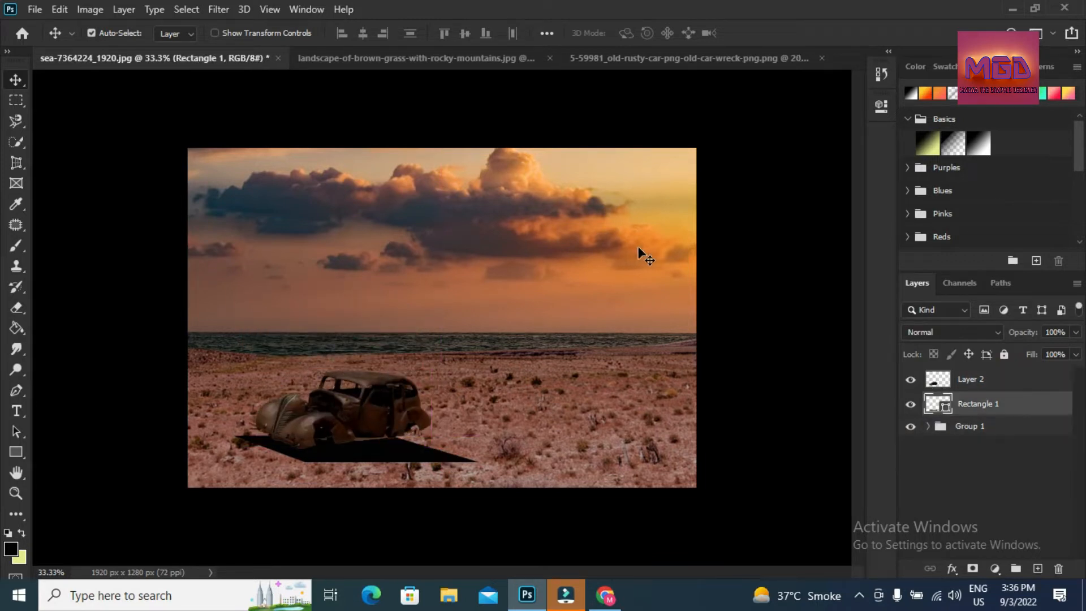
key(ctrl+t)
drag(487, 470, 497, 438)
click(792, 34)
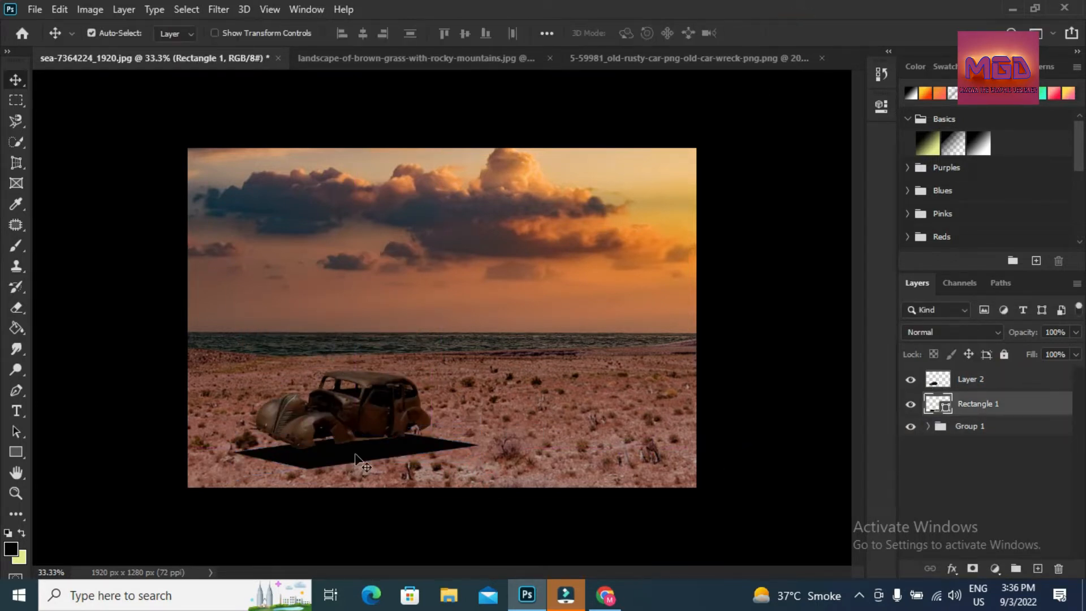
drag(359, 453, 348, 438)
Nudge the car layer slightly right and down to seat it on the black shape.
click(992, 380)
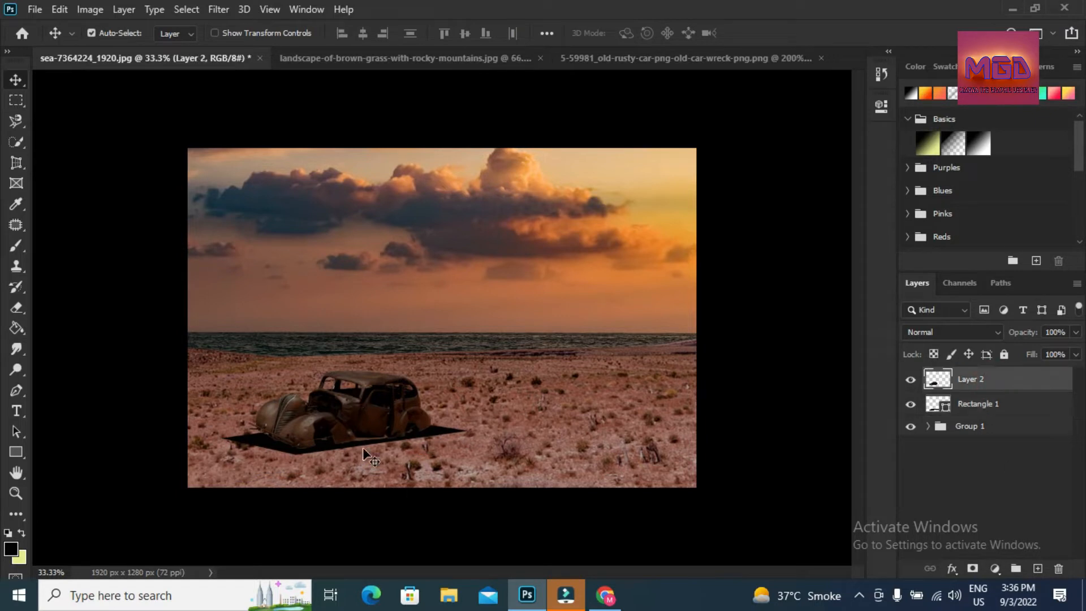
key(Right)
key(Right)
key(Right)
key(Right)
key(Right)
key(Right)
key(Right)
key(Right)
key(Right)
key(Right)
key(Right)
key(Right)
key(Down)
key(Down)
key(Down)
key(Down)
key(Down)
key(Down)
key(Down)
key(Down)
key(Down)
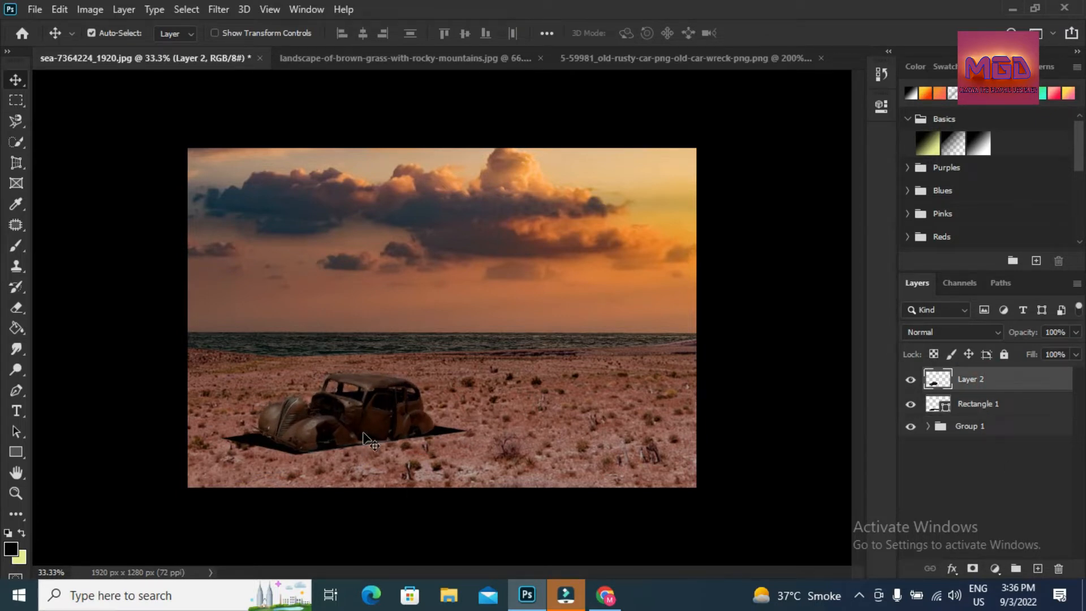
Rasterize the Rectangle 1 shape layer so it can be erased with a 50 px Eraser.
click(15, 493)
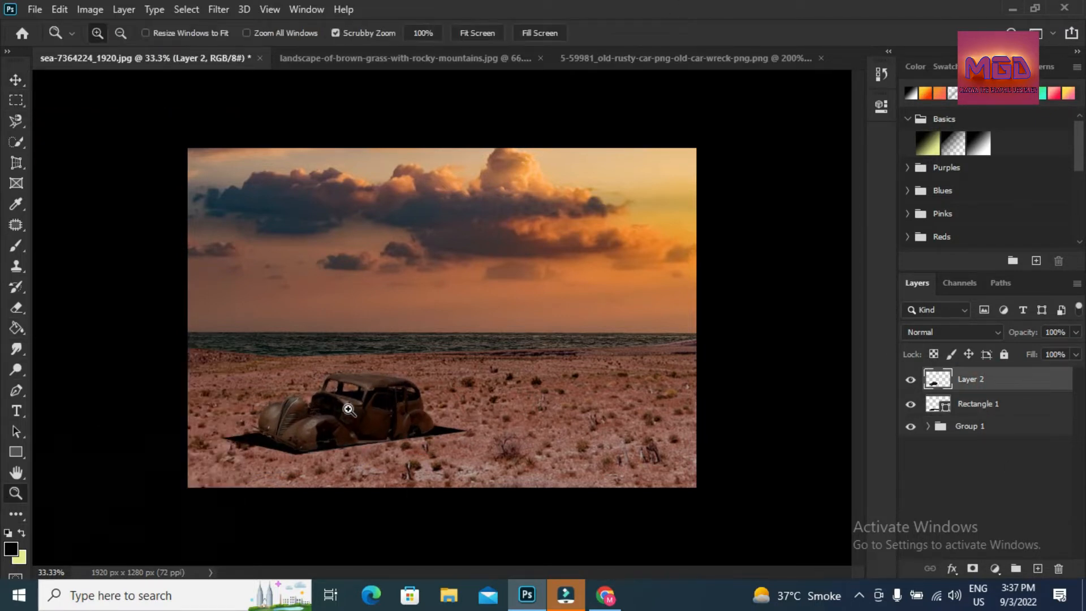
click(346, 409)
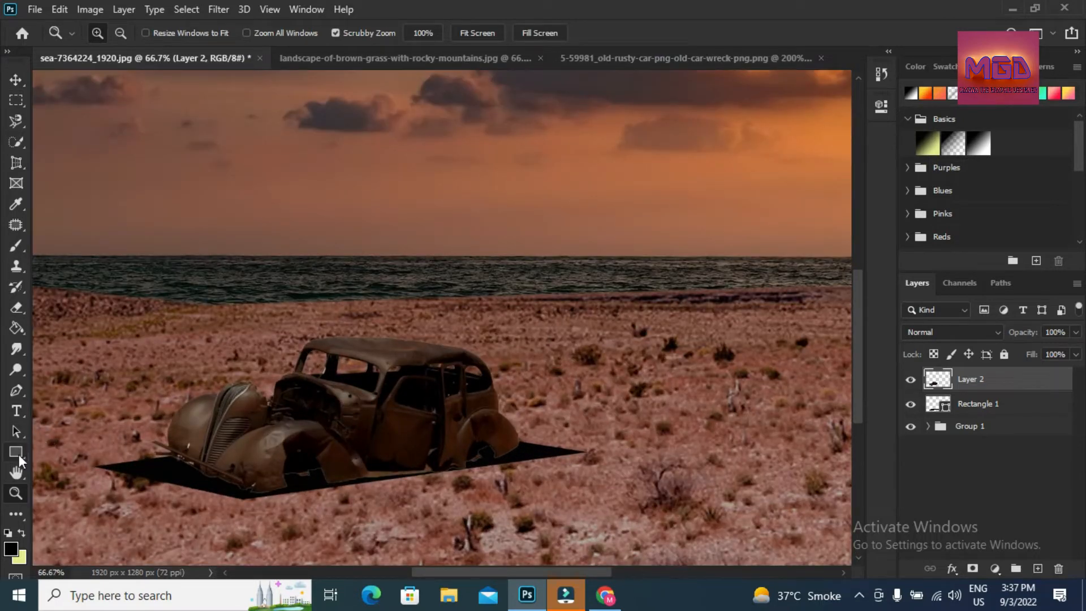
click(16, 309)
click(115, 33)
click(101, 467)
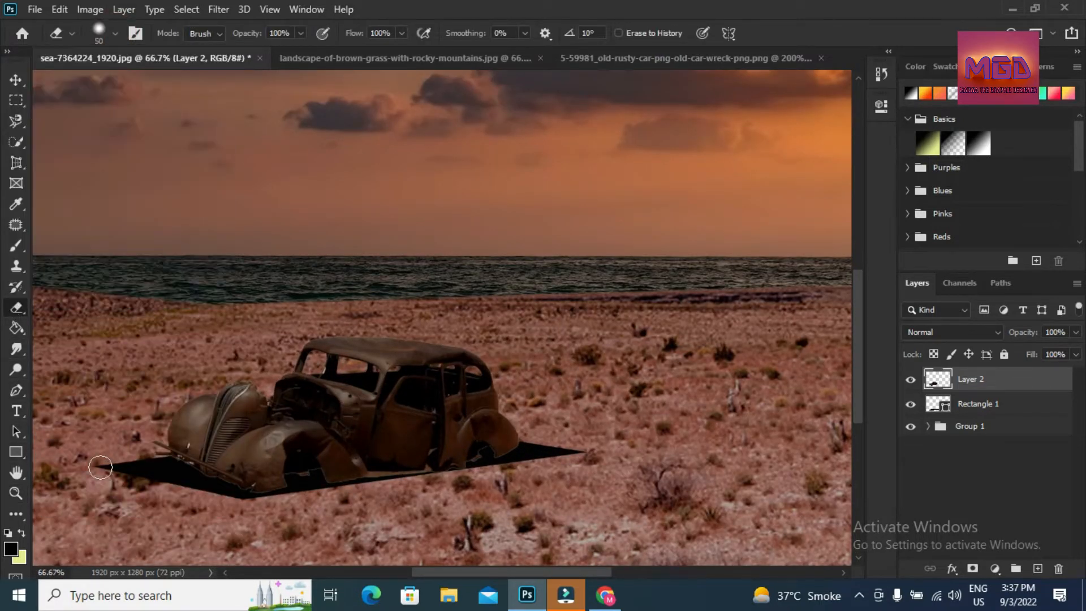
click(997, 403)
click(140, 471)
click(486, 237)
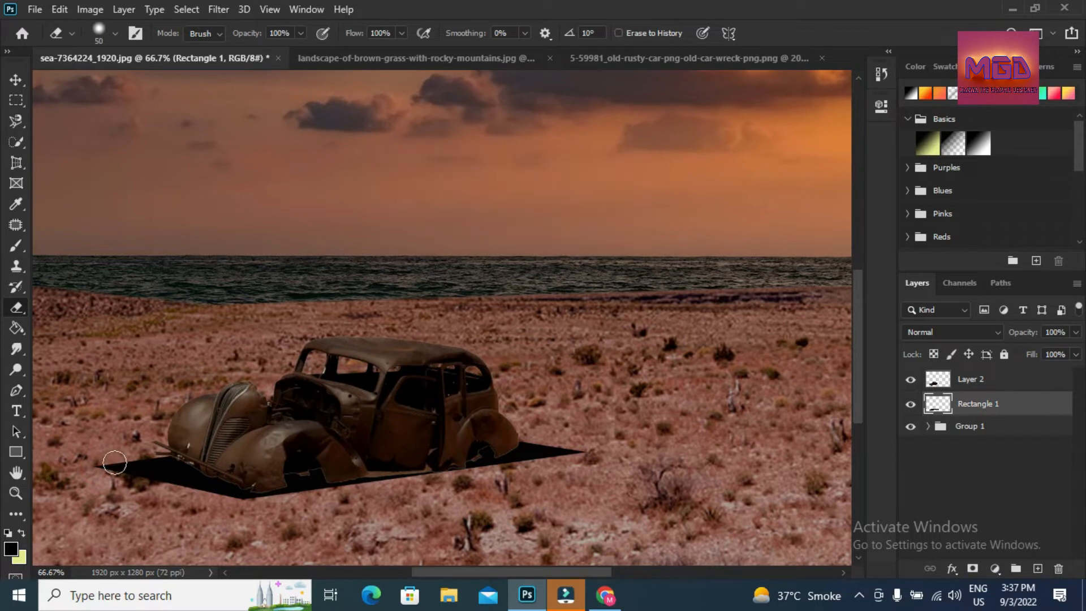
mouse_move(103, 463)
mouse_down()
mouse_move(148, 464)
mouse_move(240, 510)
mouse_up()
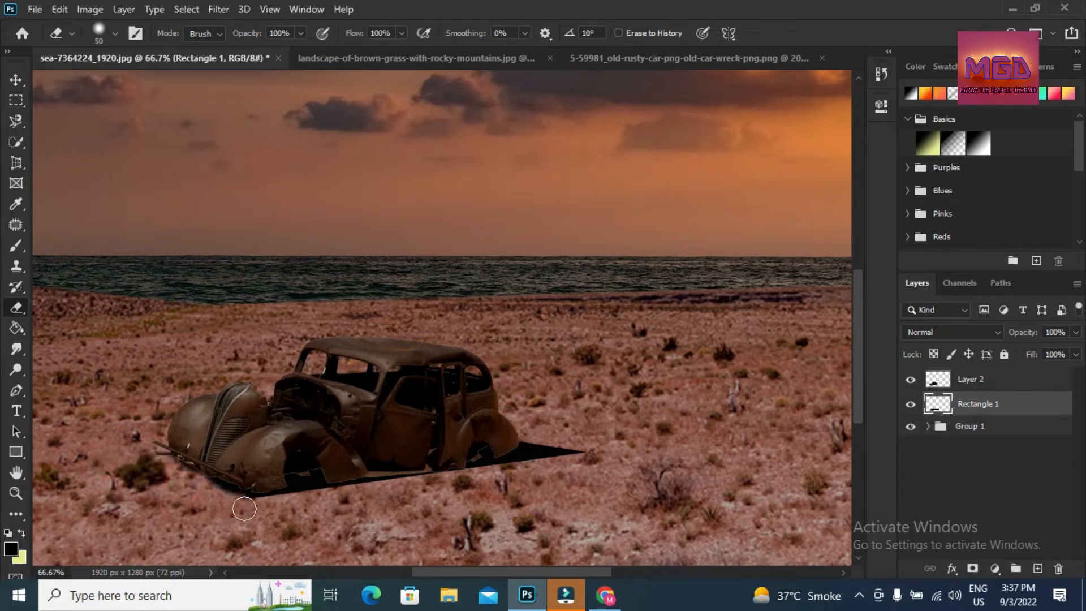
drag(583, 451, 527, 462)
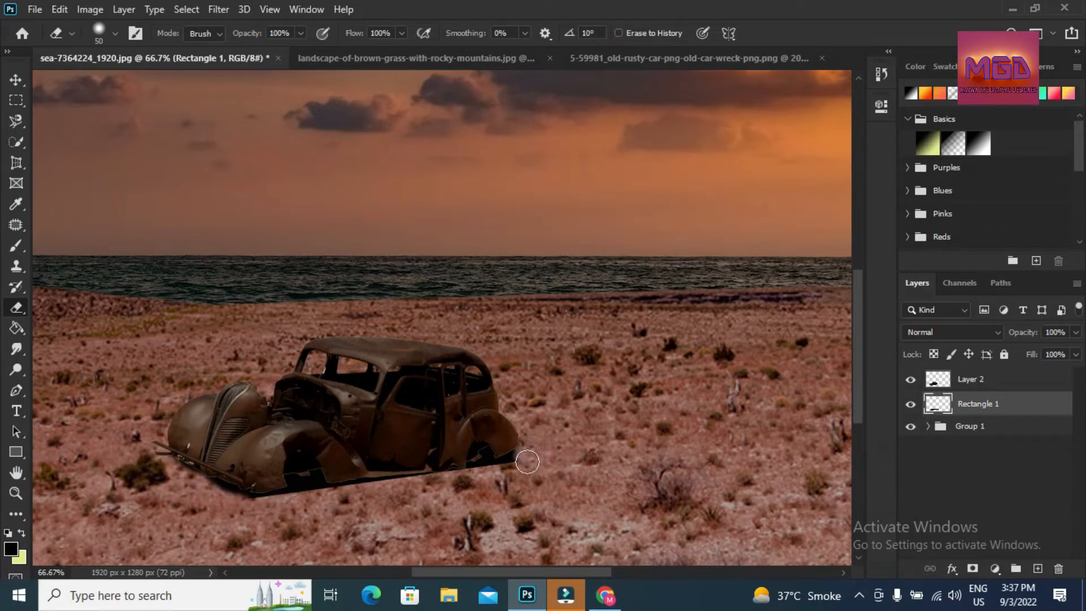
key(ctrl+z)
key(ctrl+z)
key(ctrl+z)
Set the Eraser hardness to 72% and erase the black shape's ends protruding past the car's front and rear.
click(115, 33)
drag(120, 121, 161, 122)
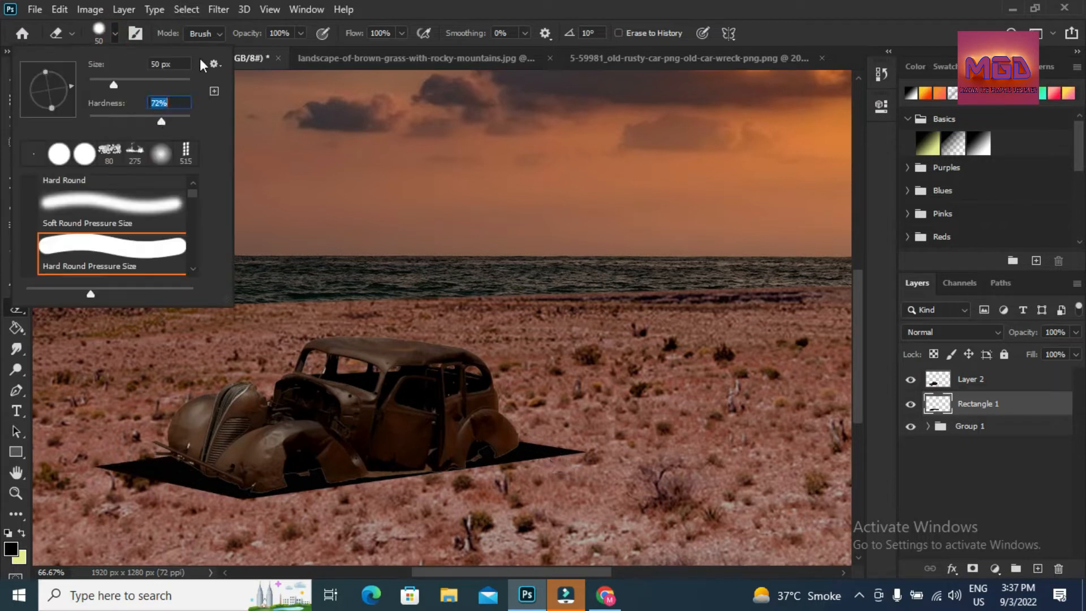
click(8, 559)
drag(101, 458, 233, 507)
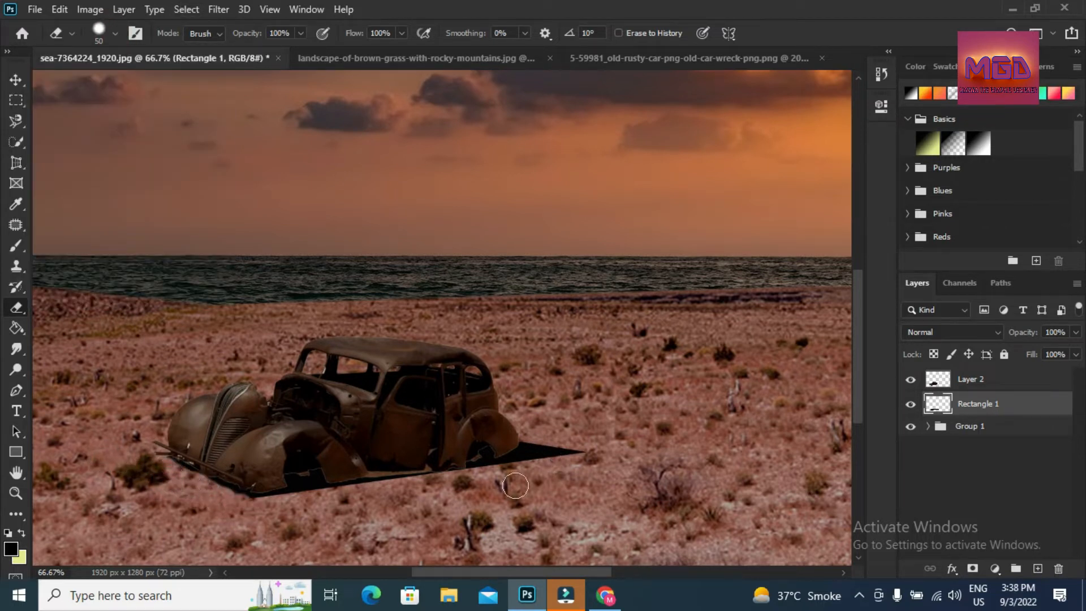
drag(585, 451, 541, 443)
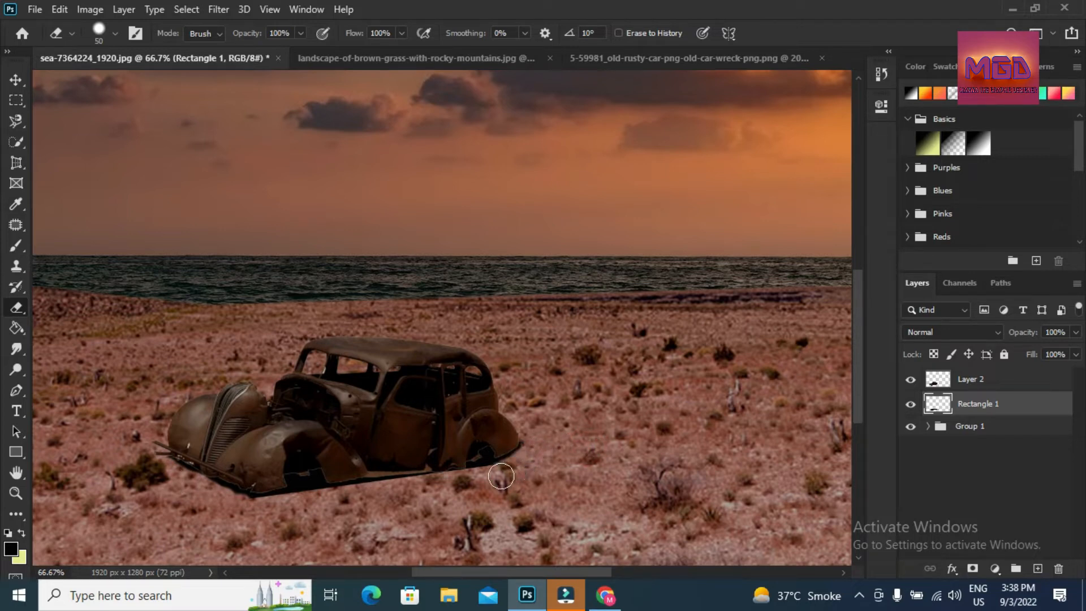
Apply a 3.1 px Gaussian Blur to the black shadow under the car and set the layer's opacity to 93%.
click(218, 10)
mouse_move(243, 187)
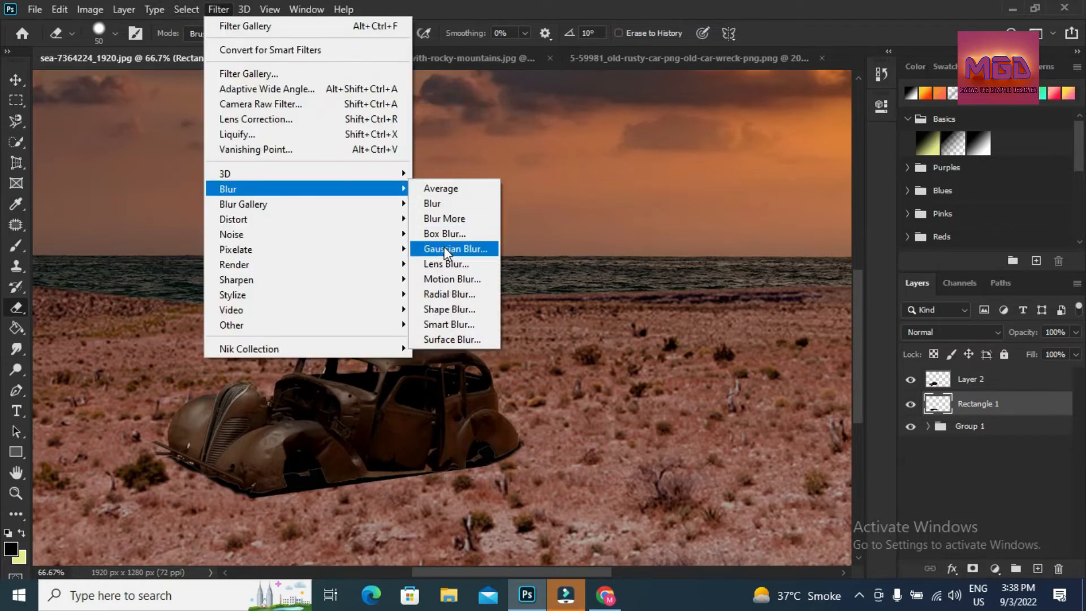
click(439, 249)
mouse_move(569, 297)
mouse_down()
mouse_move(599, 296)
mouse_move(580, 297)
mouse_up()
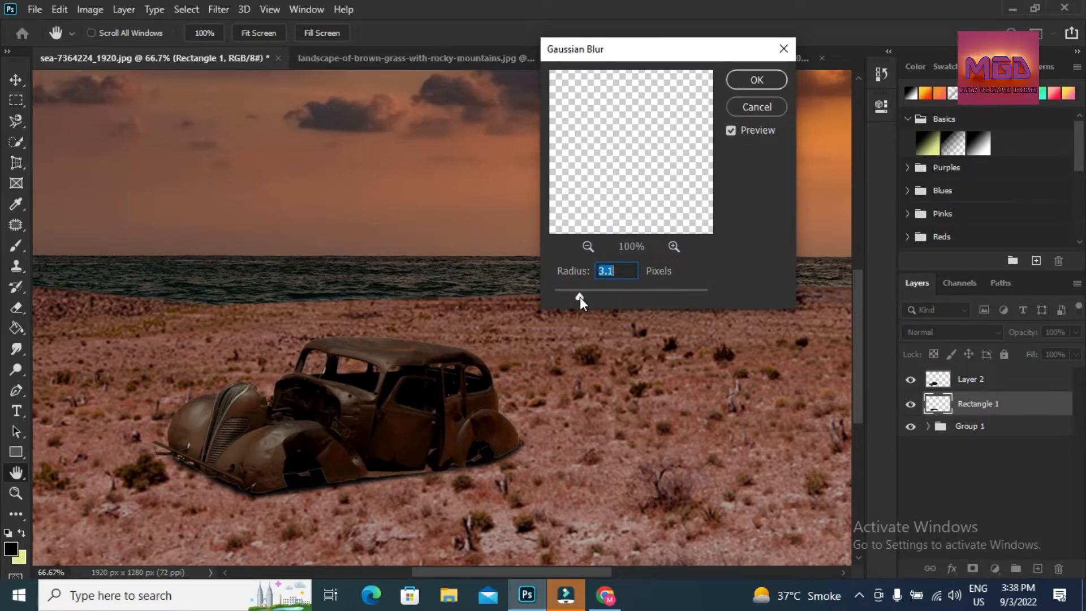
click(765, 86)
click(1076, 332)
drag(1080, 354, 1075, 354)
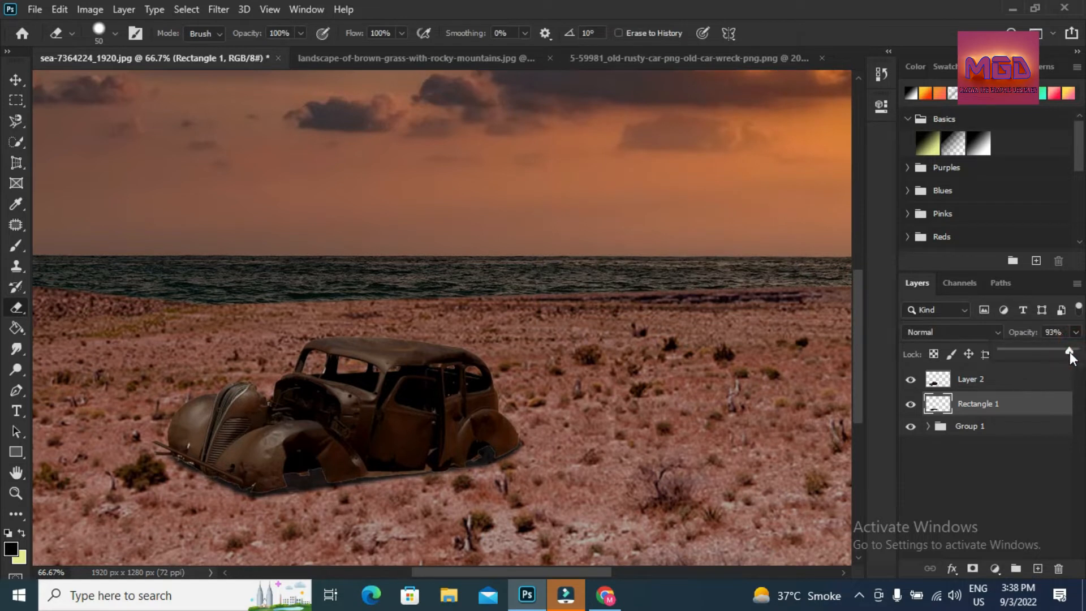
Stretch the Rectangle 1 shadow slightly past the car's front and down below its lower edge with Free Transform.
click(1011, 385)
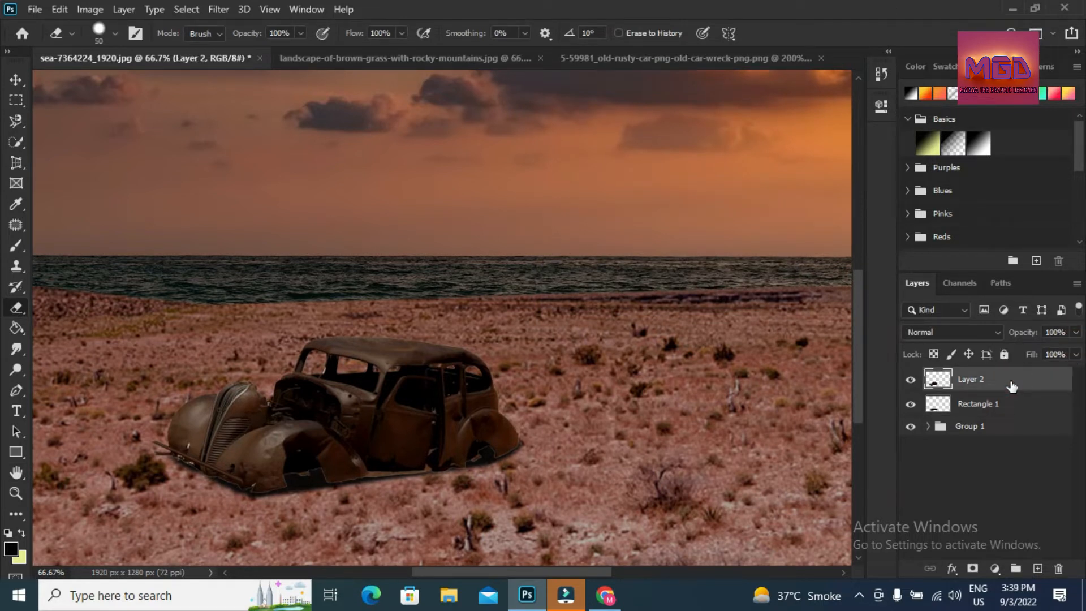
click(16, 80)
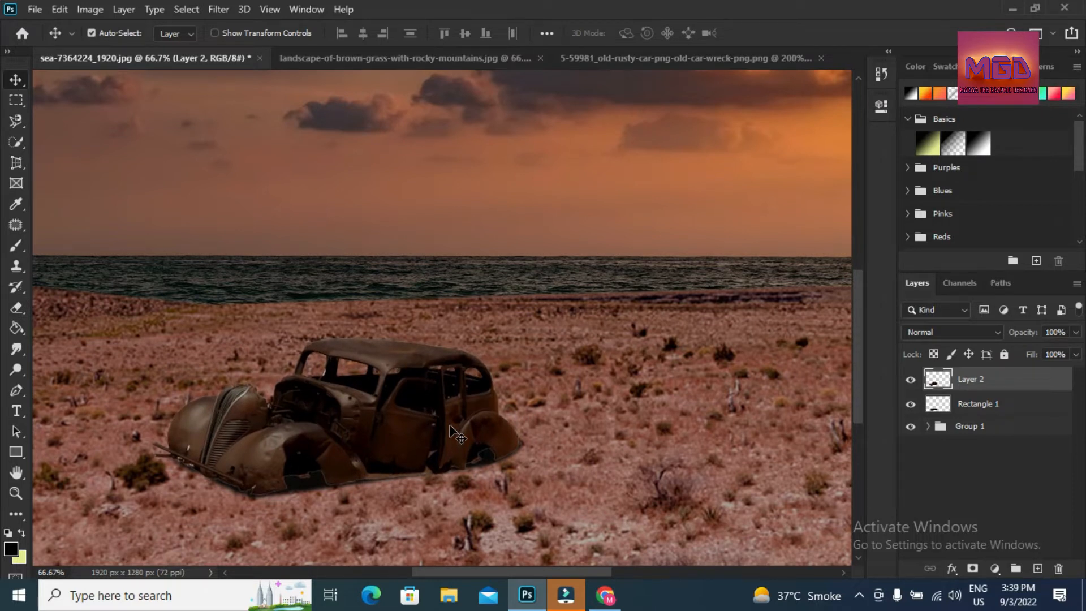
click(995, 407)
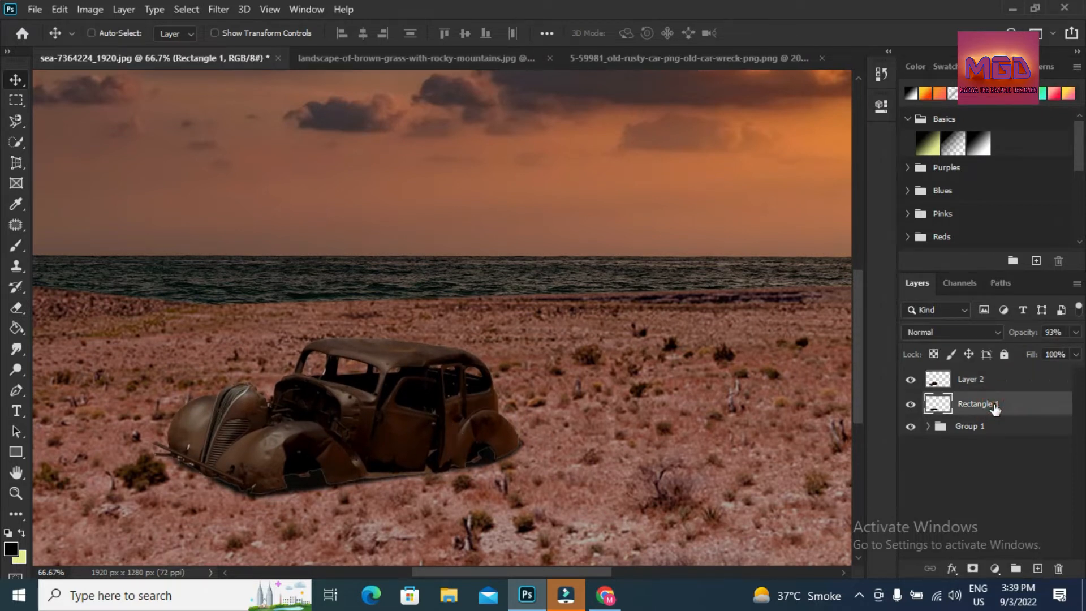
key(ctrl+t)
drag(165, 461, 144, 461)
drag(351, 500, 352, 505)
click(787, 34)
click(994, 380)
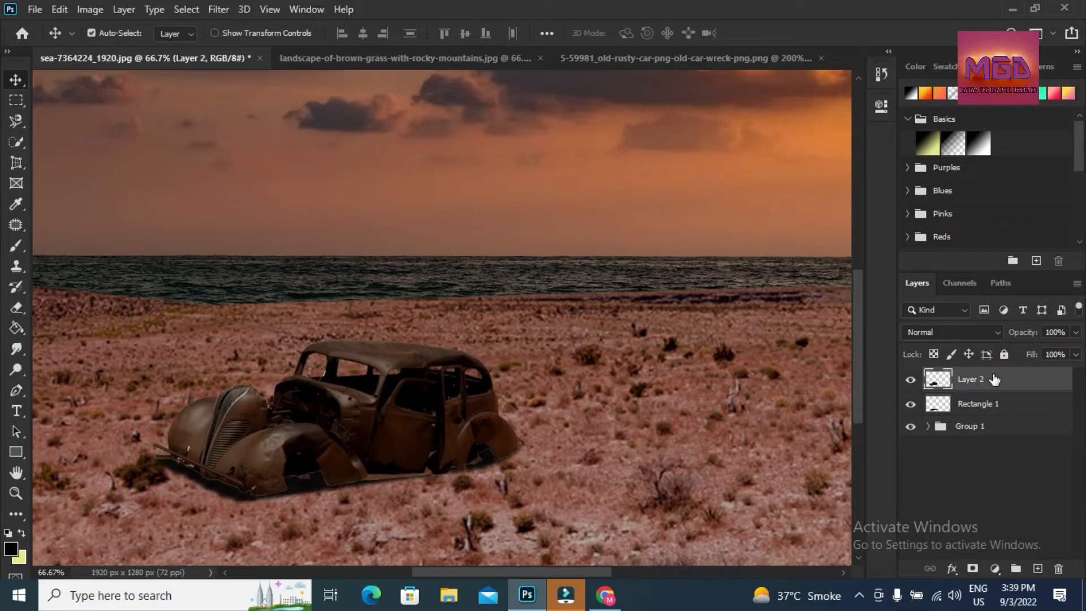
Close the brown-grass landscape and old rusty car documents without saving changes.
click(15, 493)
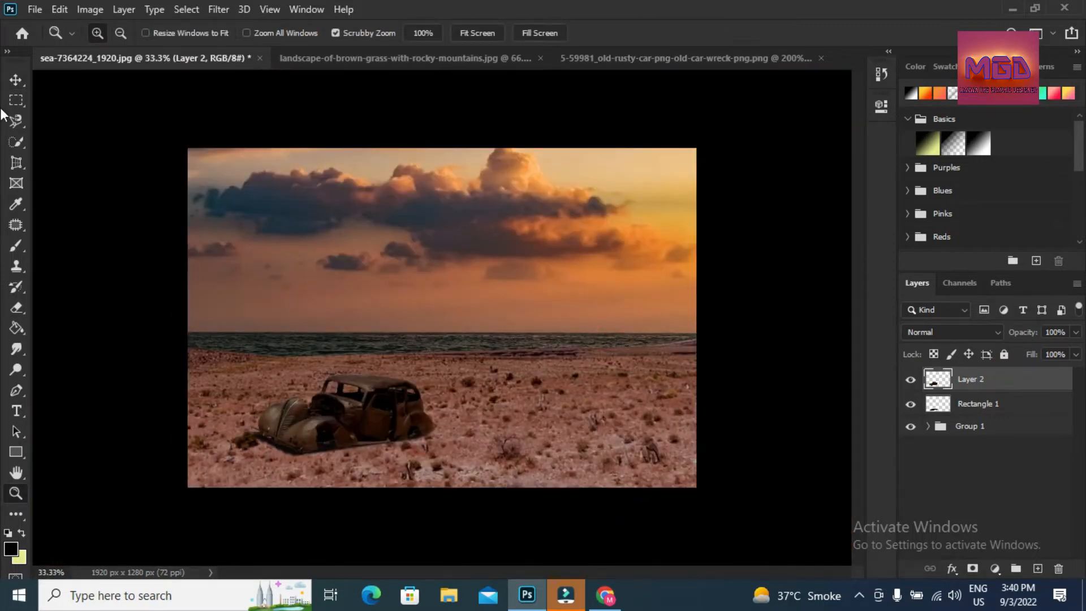
click(35, 9)
click(406, 57)
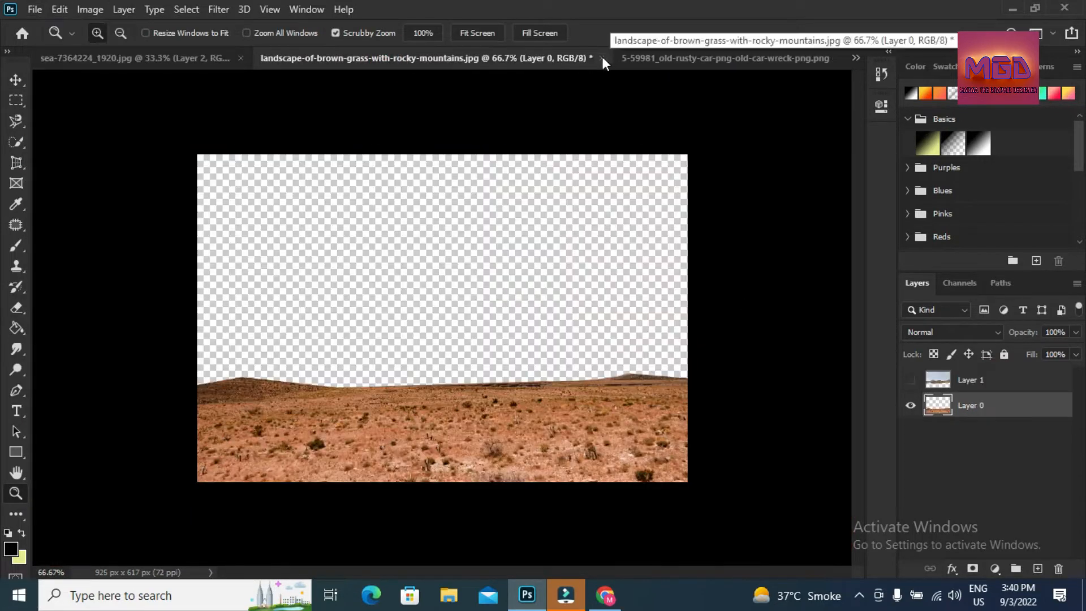
click(601, 58)
click(535, 231)
click(595, 58)
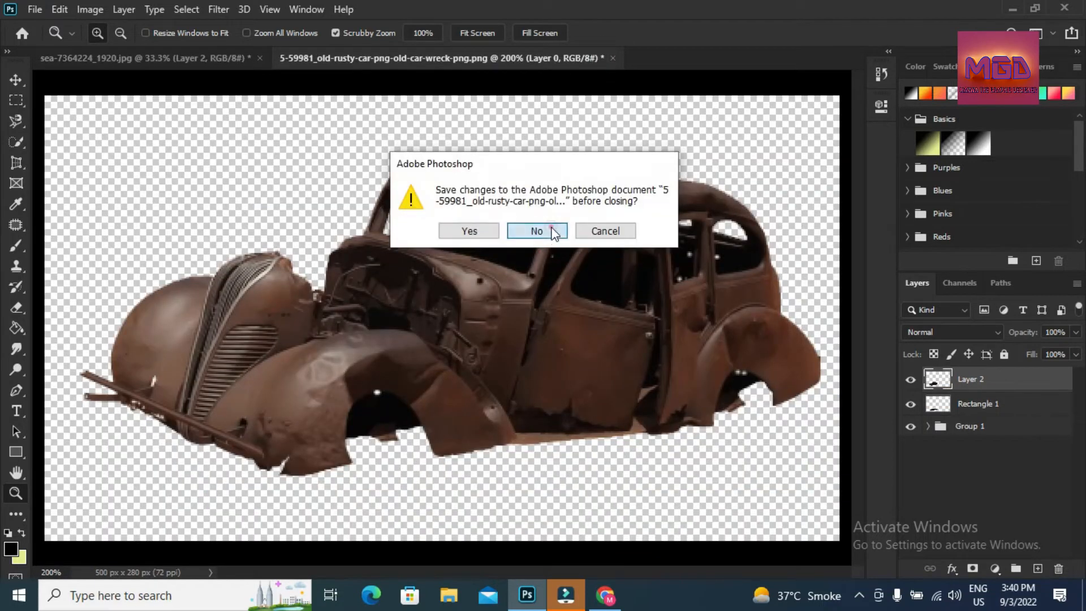
click(537, 230)
Open the neostock-s008 tactical assassin and neostock-s016 adventure hero PNG cutouts.
click(34, 10)
click(48, 35)
double_click(689, 111)
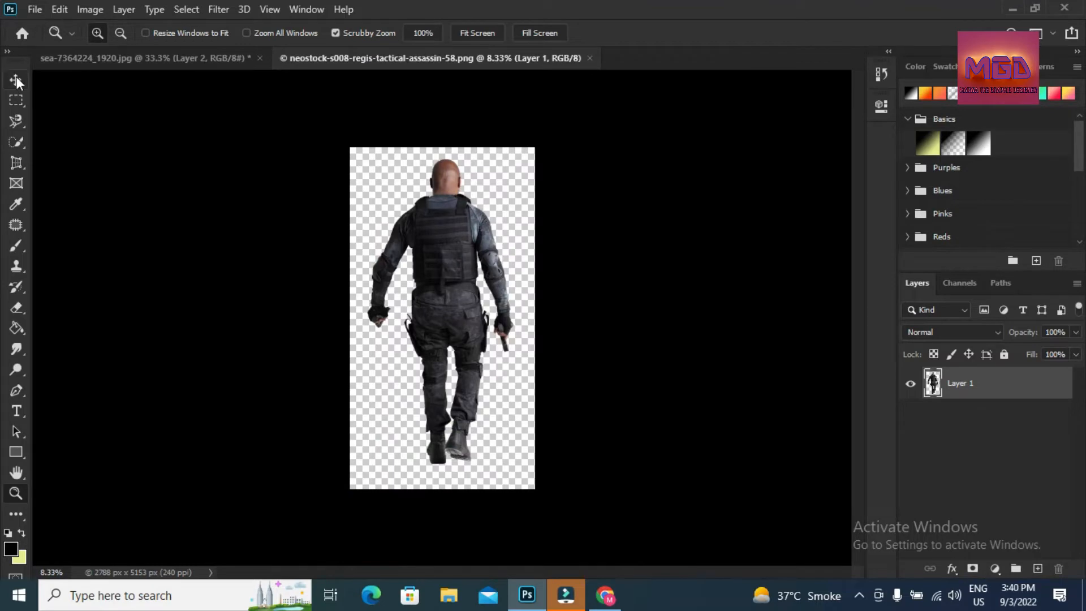
click(34, 9)
click(48, 39)
double_click(766, 141)
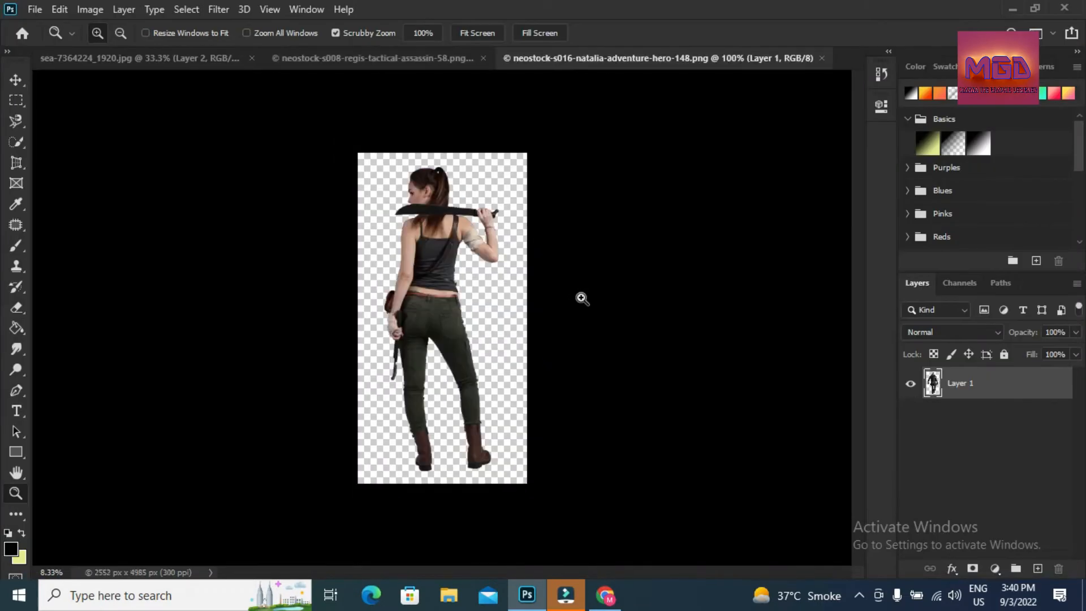
Copy the tactical man cutout into the sea-7364224_1920.jpg composite as a new layer.
click(16, 79)
click(368, 60)
drag(467, 288, 554, 400)
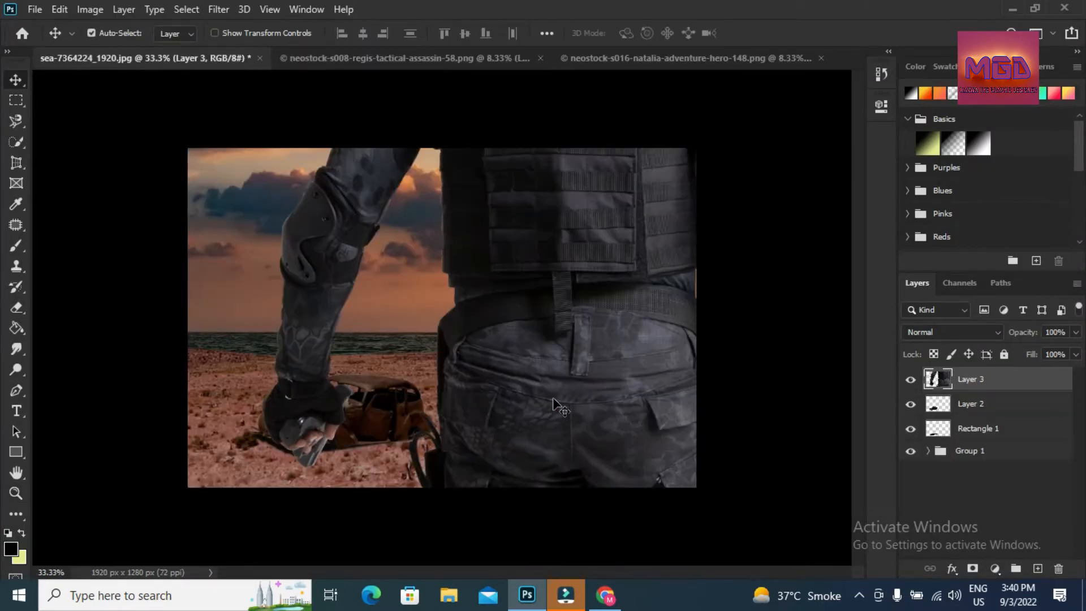
Scale the man down to about 8.85% and place him standing on the desert ground just right of the car.
key(ctrl+t)
drag(528, 215, 468, 521)
drag(780, 96, 442, 428)
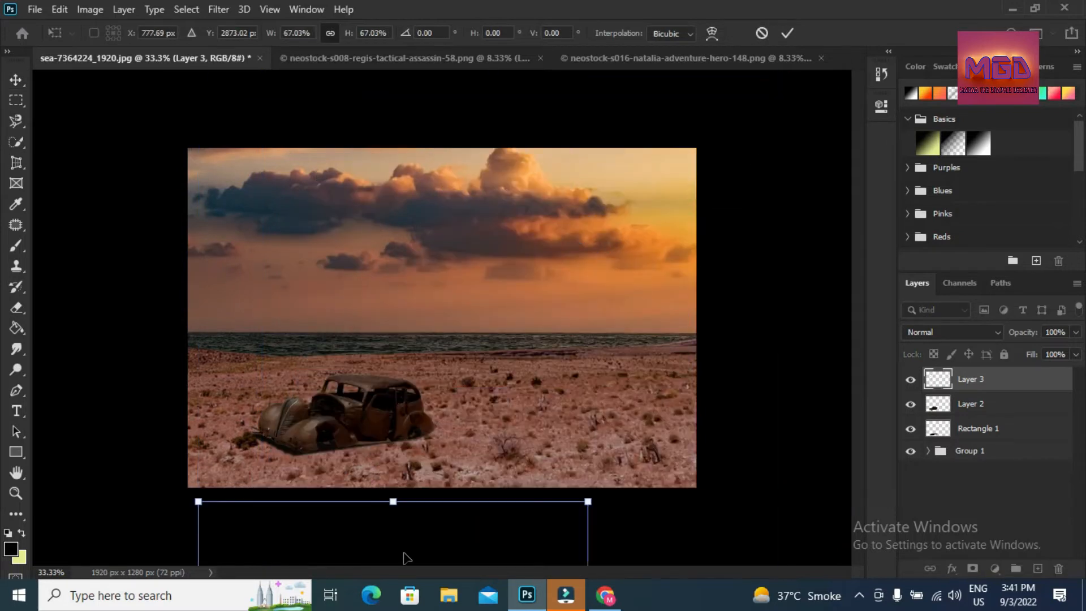
drag(404, 554, 452, 288)
drag(638, 236, 494, 415)
drag(445, 475, 510, 252)
drag(615, 191, 433, 421)
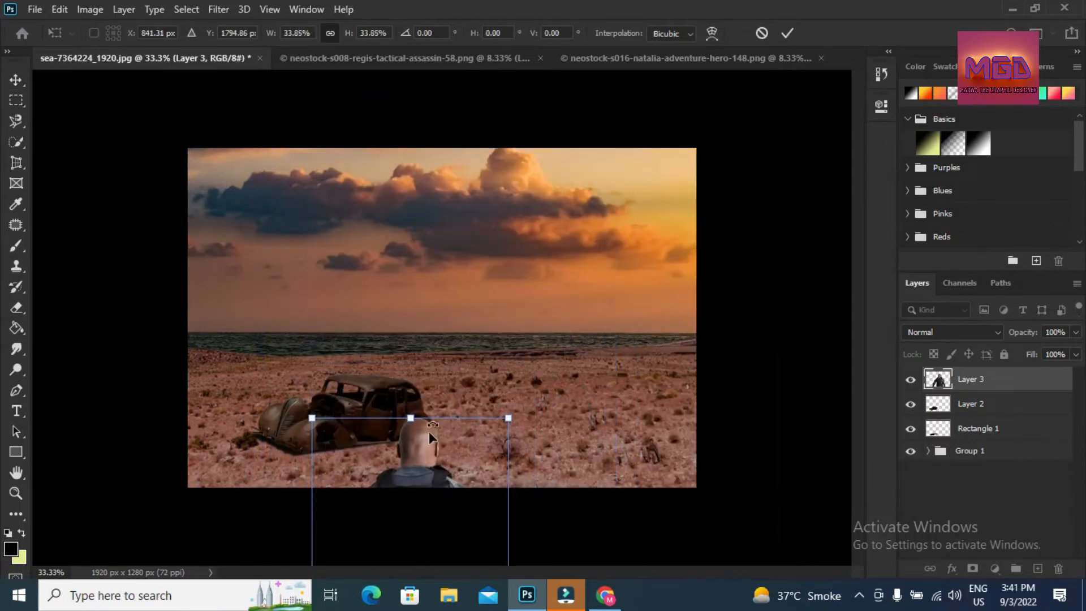
drag(442, 487, 555, 230)
drag(626, 159, 510, 343)
drag(485, 414, 503, 324)
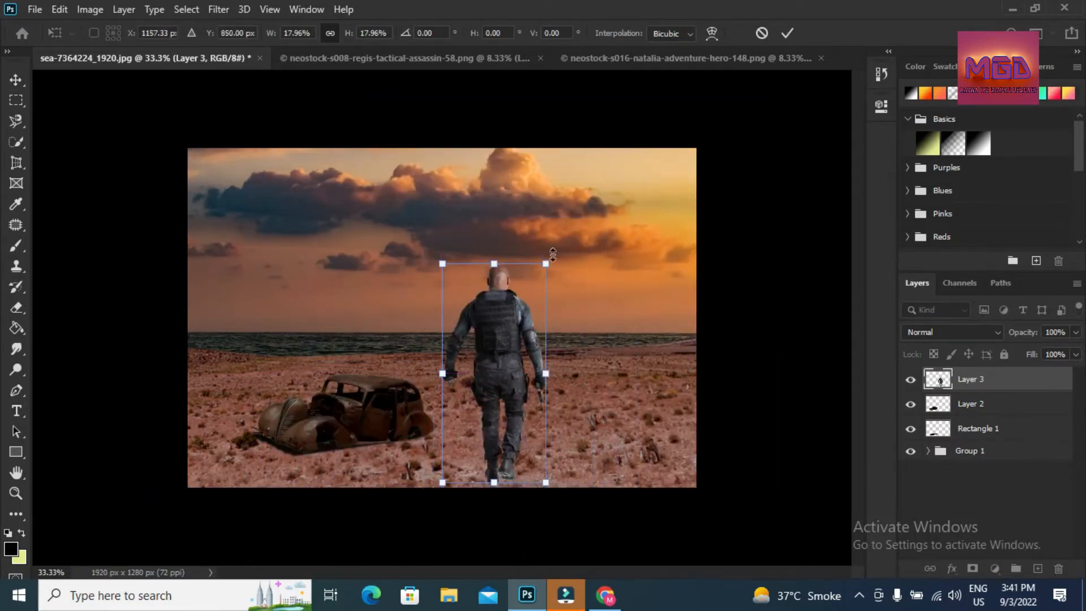
drag(553, 255, 518, 327)
drag(474, 405, 503, 369)
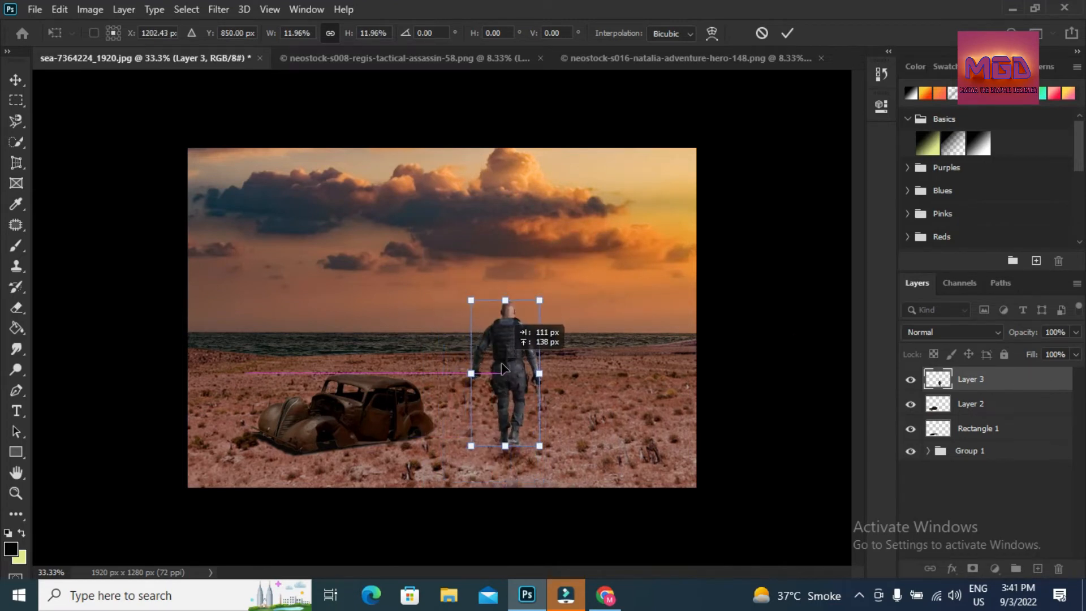
drag(540, 300, 523, 338)
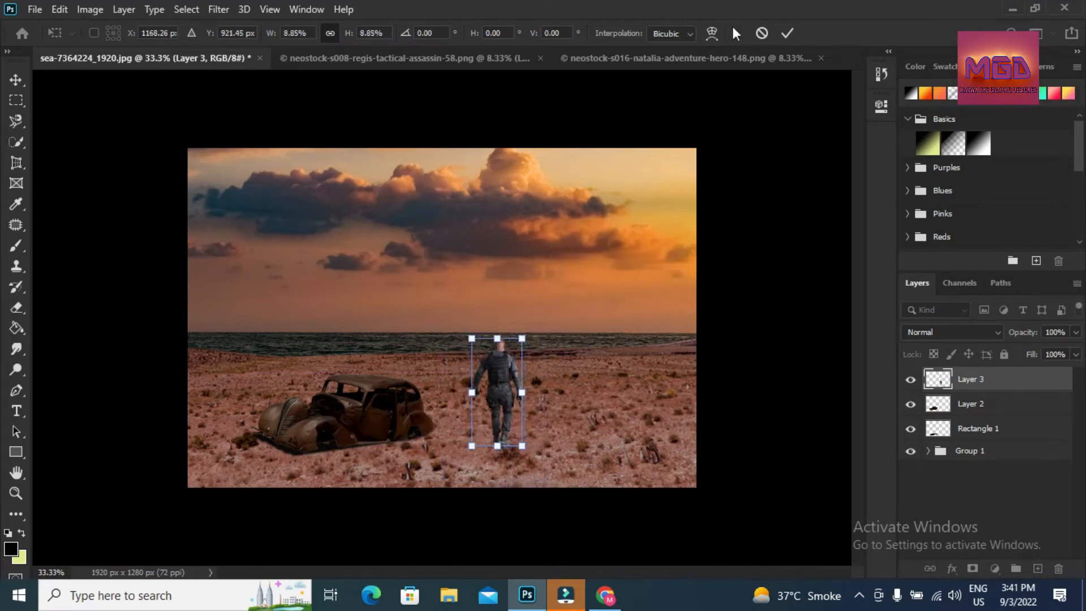
click(787, 33)
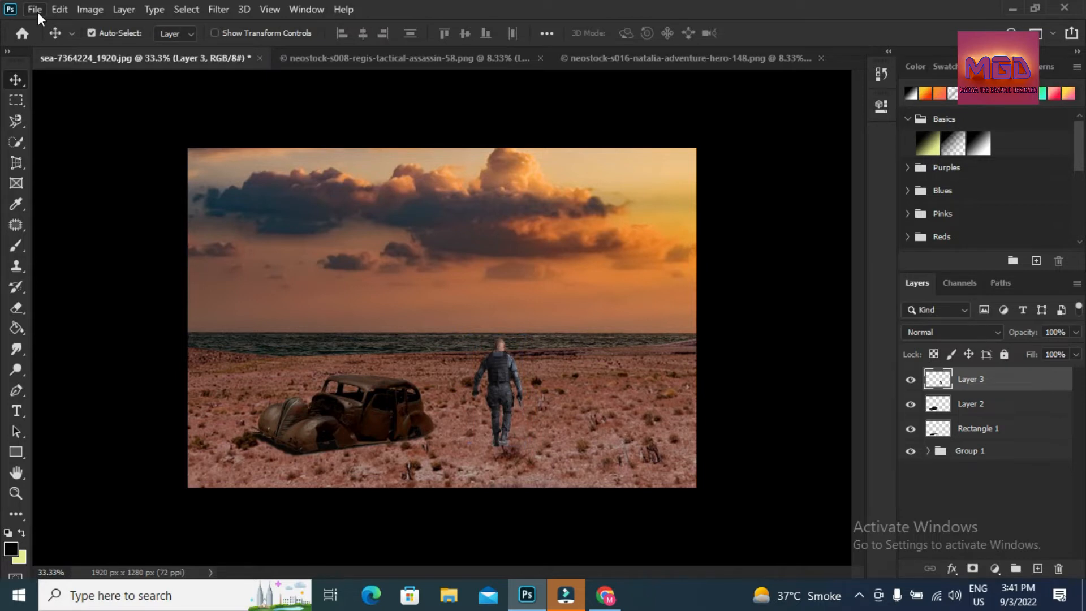
Darken the man with a Levels adjustment by lowering the output white level and the midtones.
click(90, 10)
mouse_move(119, 55)
click(266, 65)
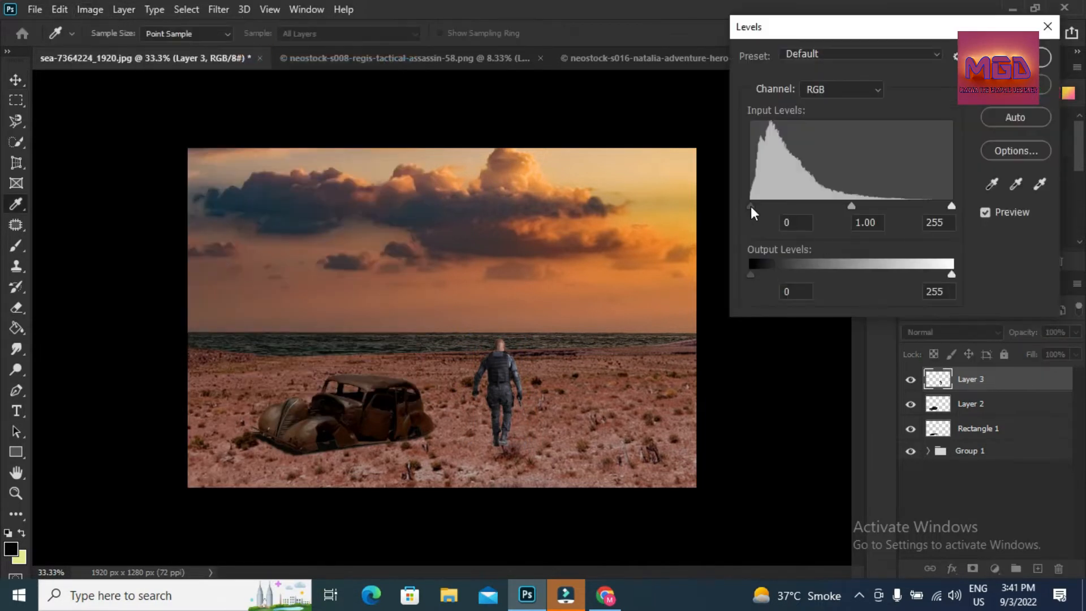
drag(751, 206, 766, 206)
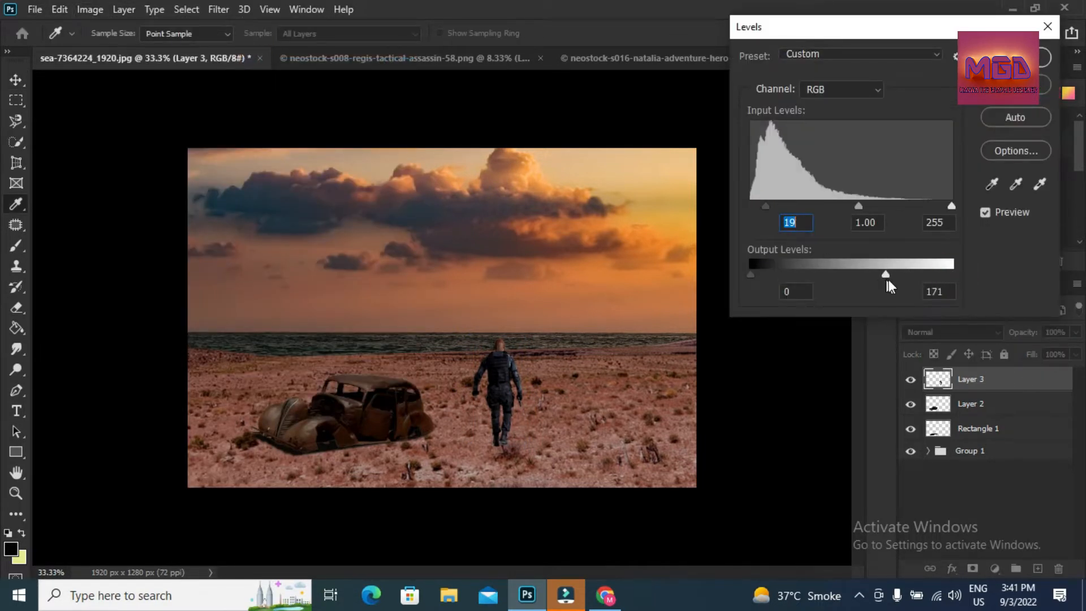
drag(880, 272, 894, 272)
drag(766, 206, 750, 206)
drag(851, 206, 880, 208)
key(Return)
key(v)
Bring the adventure hero woman into the composite, scale her to about 10.93% and place her right of the man.
click(719, 59)
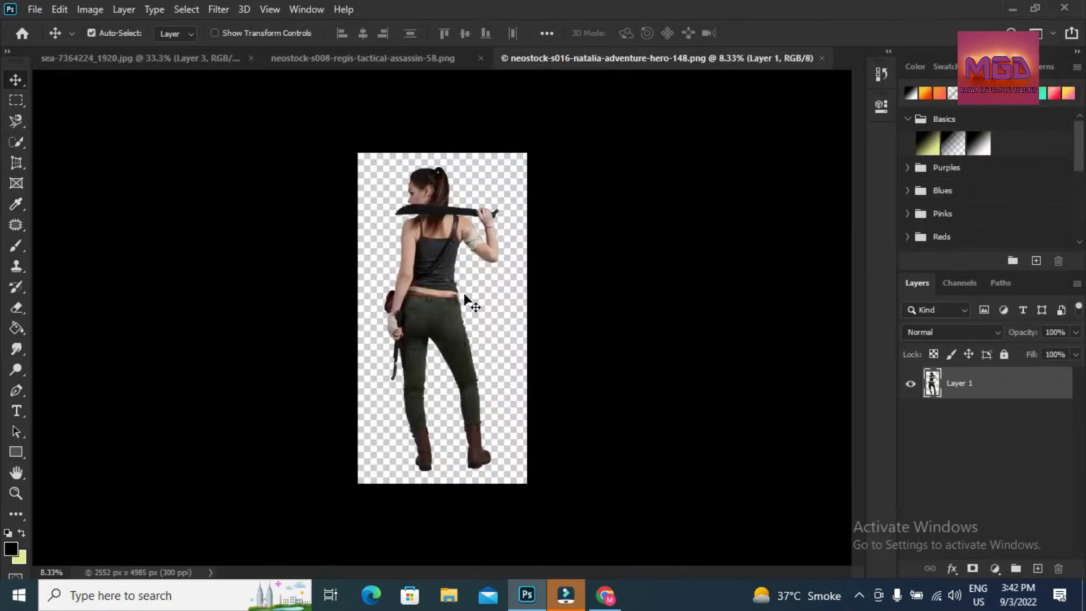
drag(467, 303, 588, 249)
key(ctrl+t)
drag(783, 364, 453, 364)
drag(453, 198, 385, 374)
drag(352, 416, 537, 355)
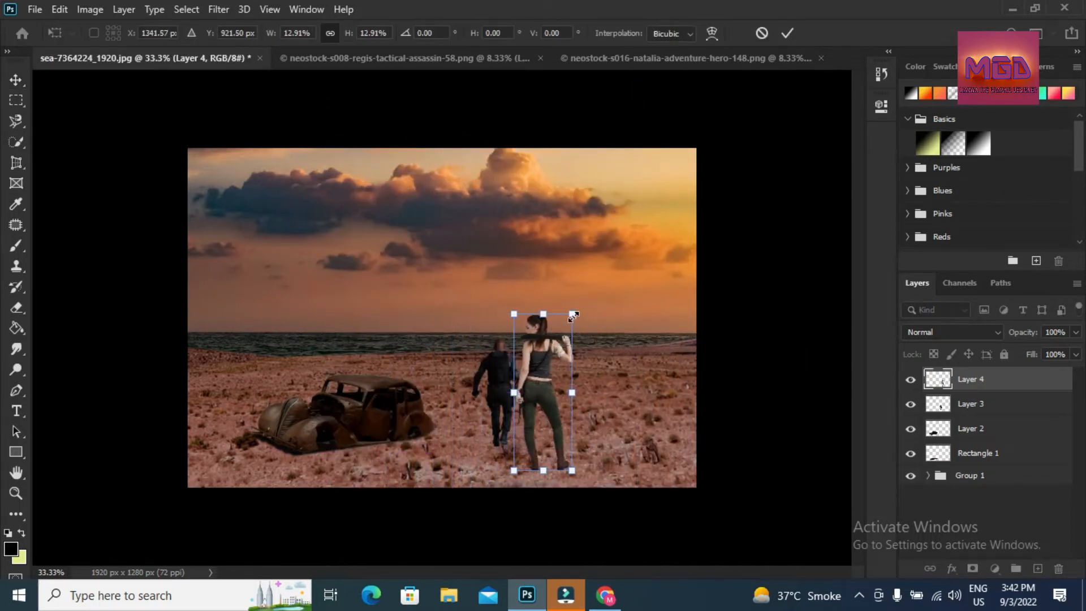
drag(572, 313, 561, 338)
drag(542, 387, 569, 387)
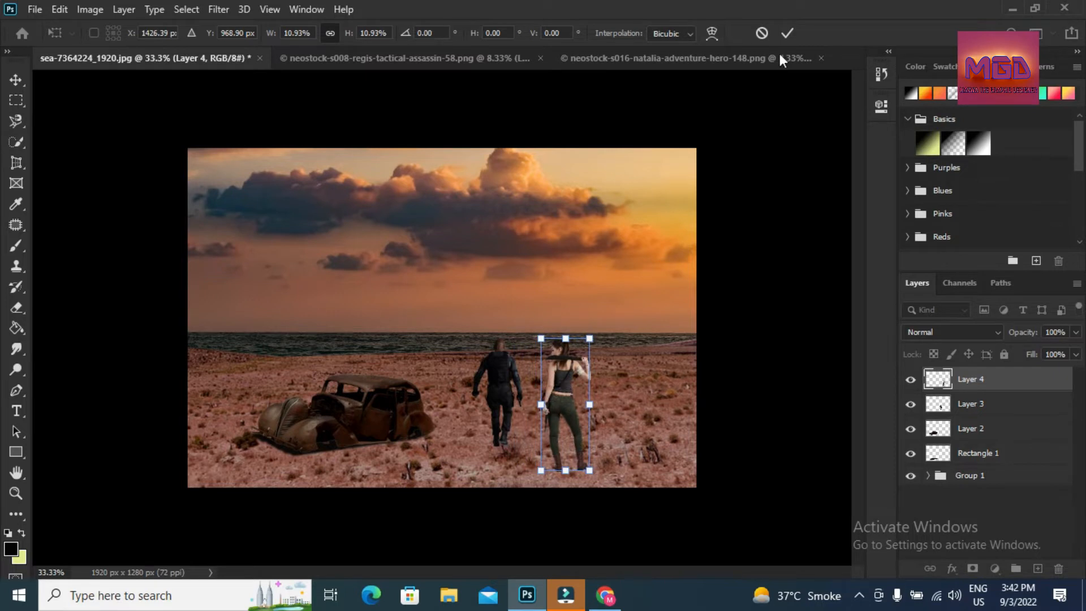
click(788, 33)
Move the woman left so she stands close beside the man.
click(86, 9)
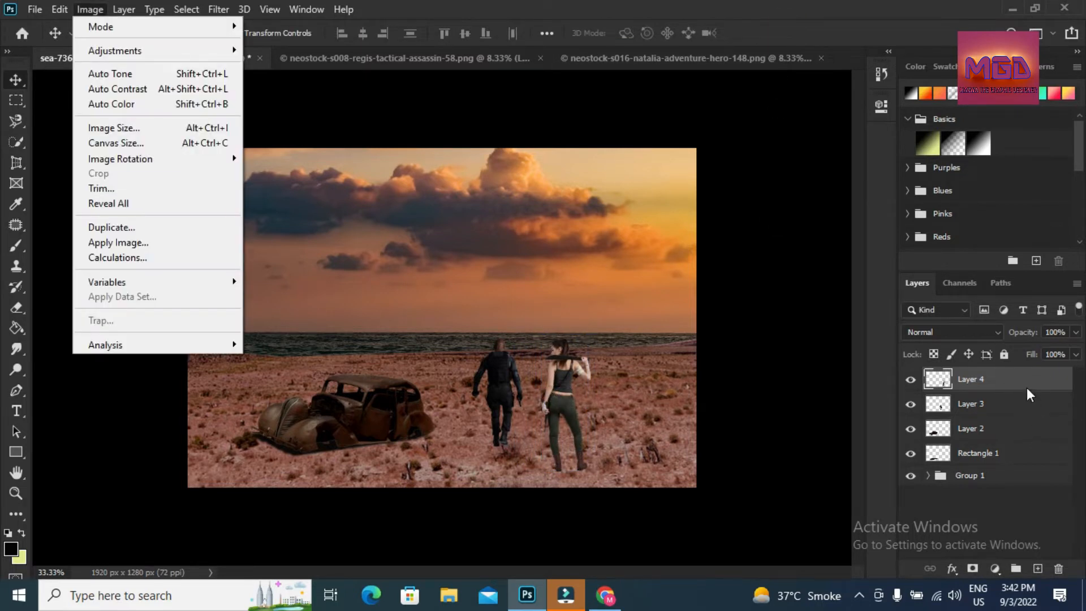
click(558, 390)
drag(560, 388, 542, 386)
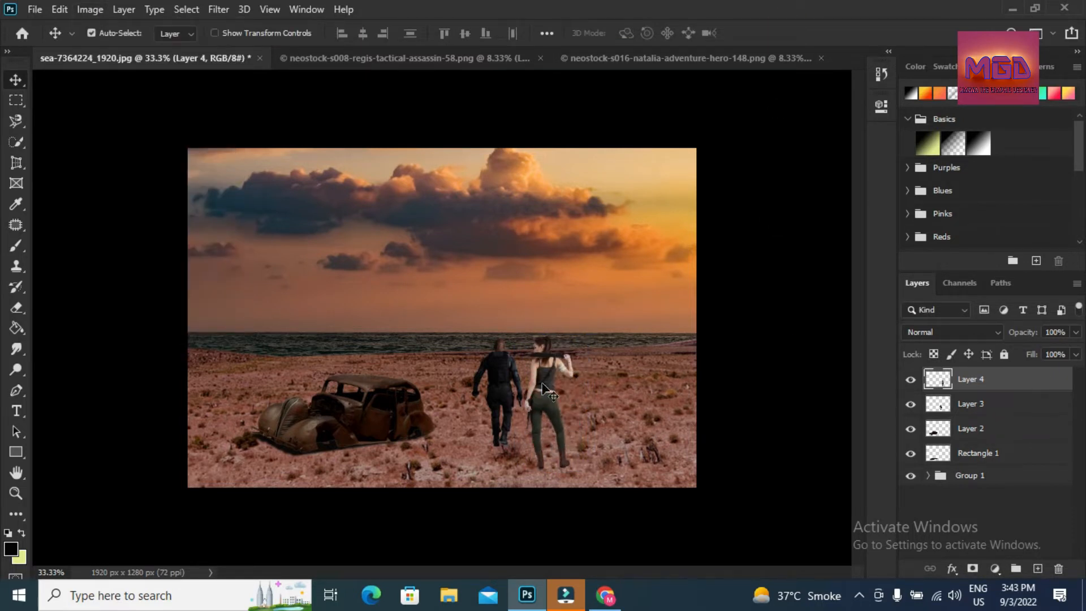
Darken the woman with a Curves adjustment by moving the black point inward and pulling the midtones down.
click(91, 9)
mouse_move(120, 52)
click(265, 81)
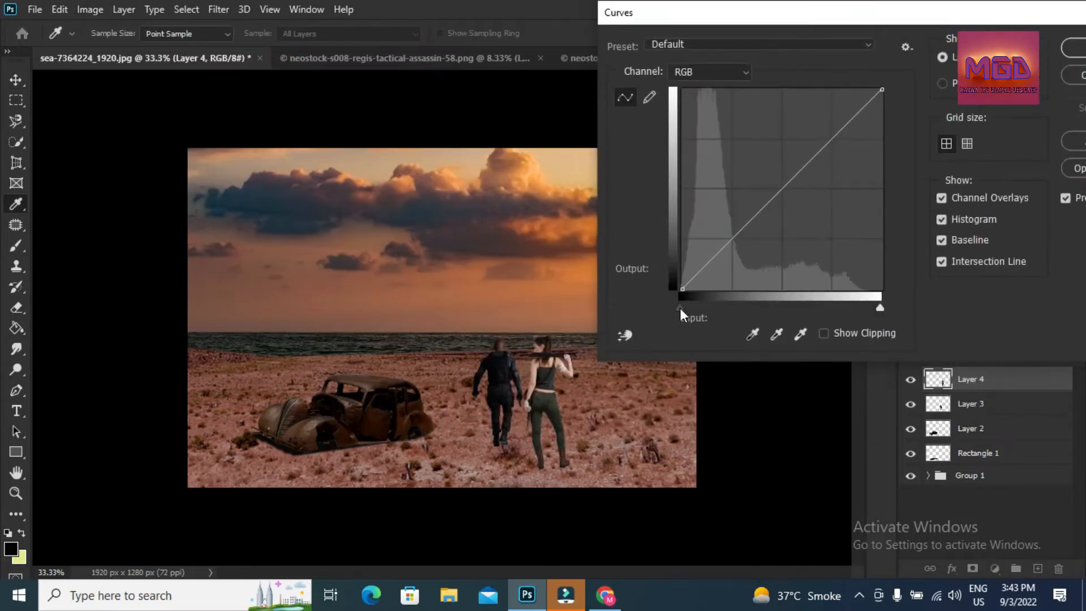
mouse_move(680, 308)
mouse_down()
mouse_move(704, 301)
mouse_move(697, 307)
mouse_up()
drag(771, 208, 808, 230)
key(Escape)
Apply Levels to the woman with midtones 1.86, input white 207 and output white 126, raising the input black slightly.
click(92, 9)
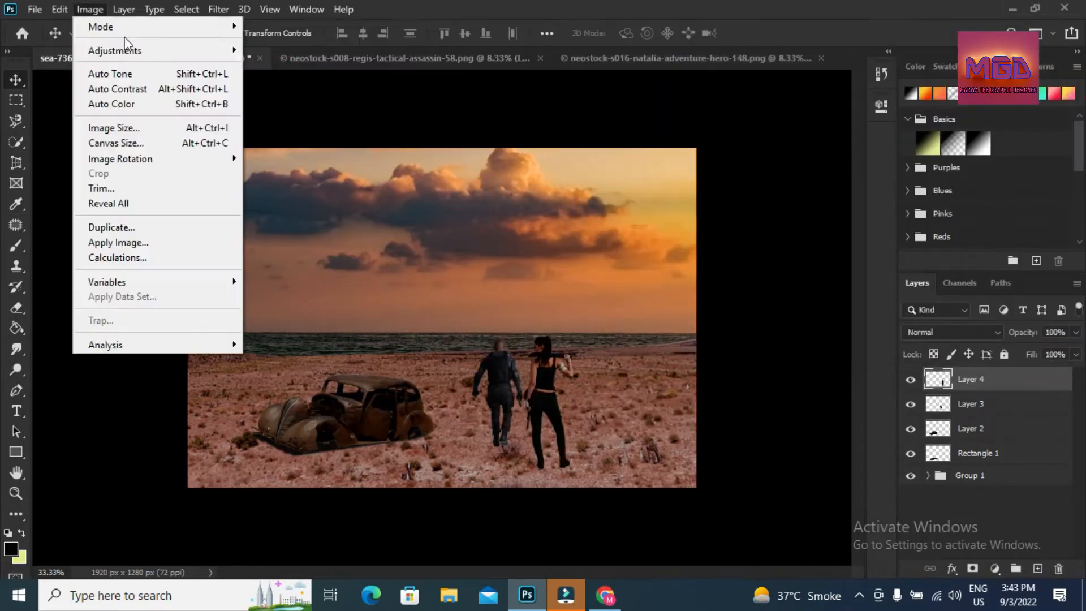
mouse_move(121, 46)
click(255, 66)
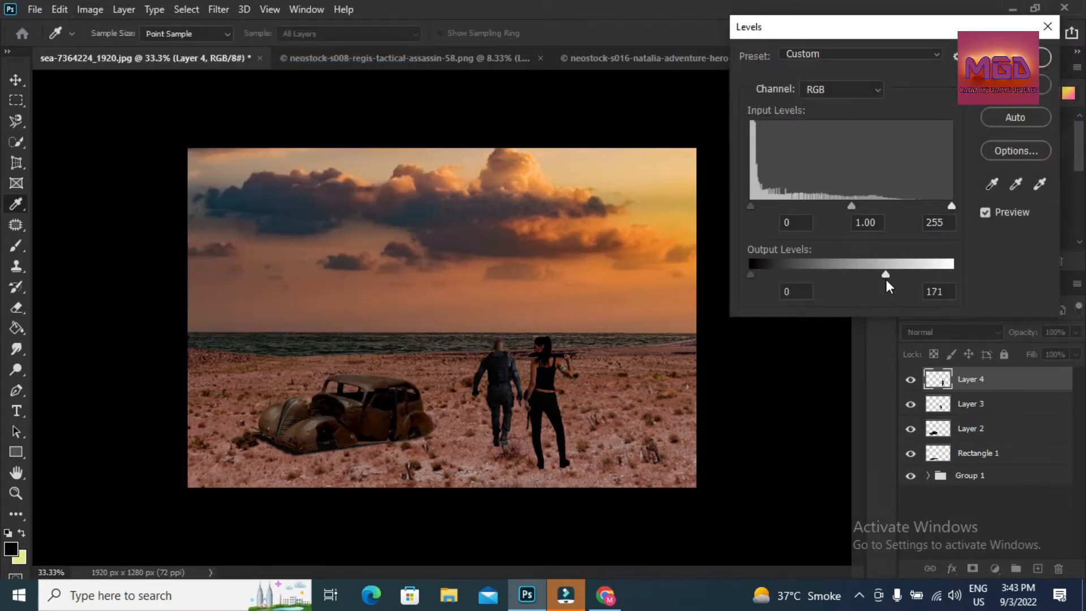
drag(886, 280, 886, 280)
drag(953, 207, 922, 209)
drag(832, 206, 796, 206)
drag(886, 274, 850, 278)
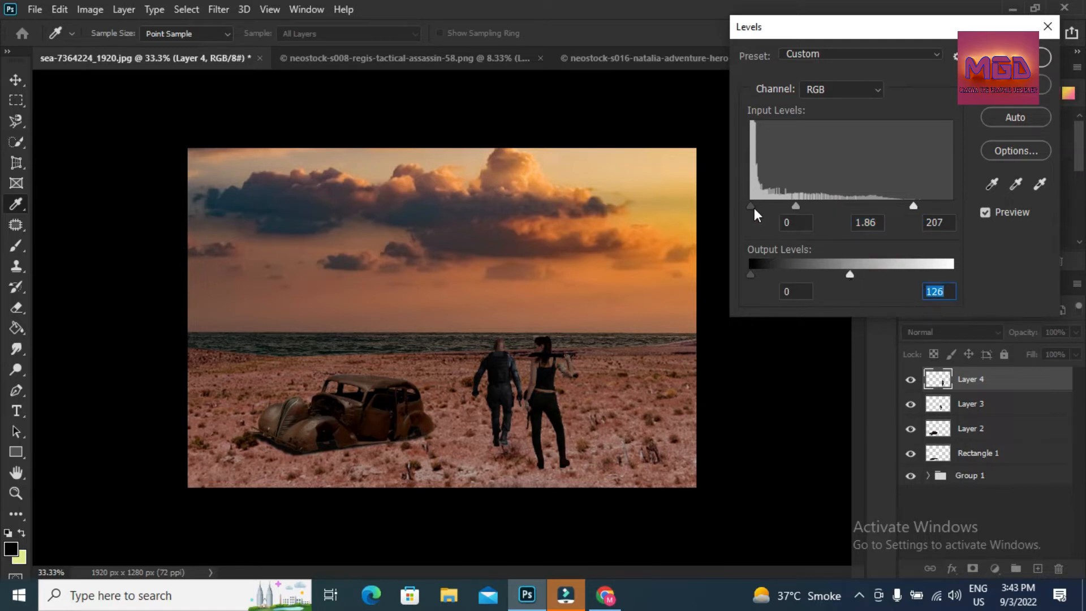
drag(753, 207, 764, 206)
key(Return)
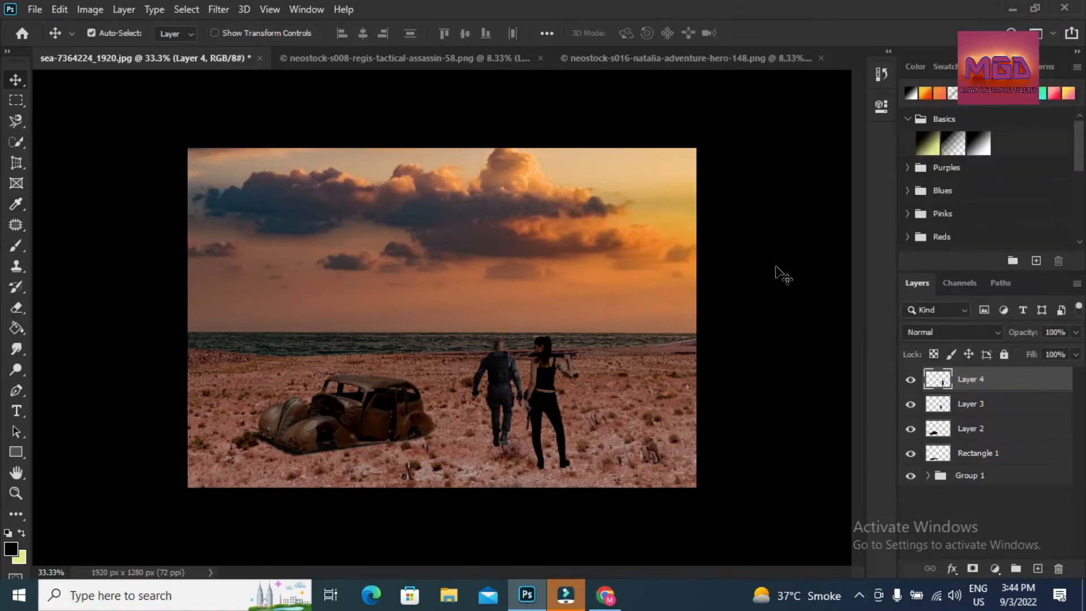
Apply Curves to the woman with a midpoint at input 115, output 119 and the white point at input 224.
click(90, 9)
mouse_move(113, 46)
click(322, 80)
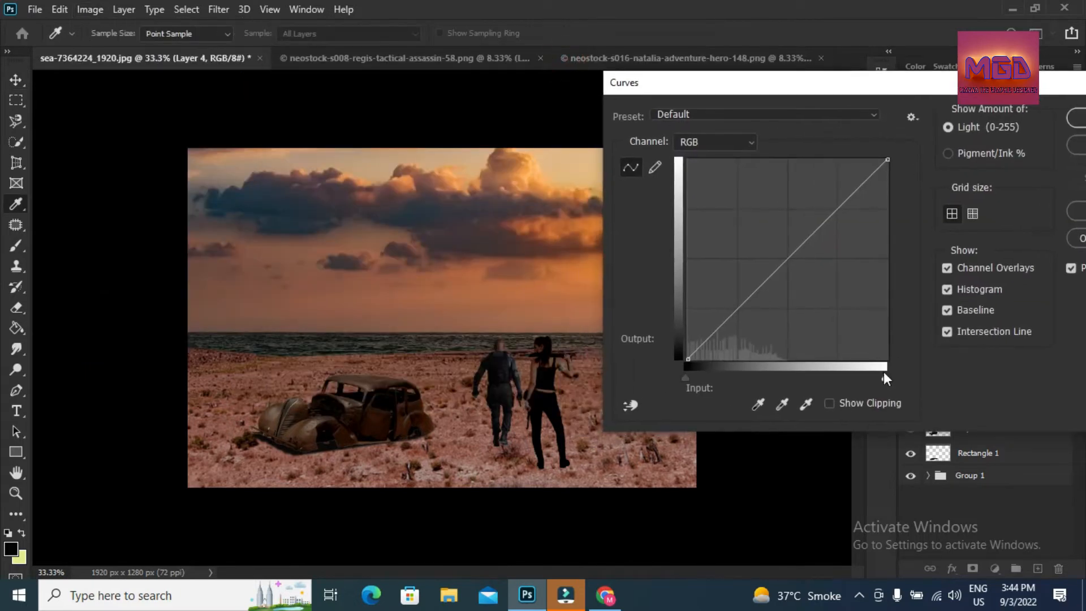
mouse_move(793, 256)
mouse_down()
mouse_move(771, 250)
mouse_move(778, 267)
mouse_up()
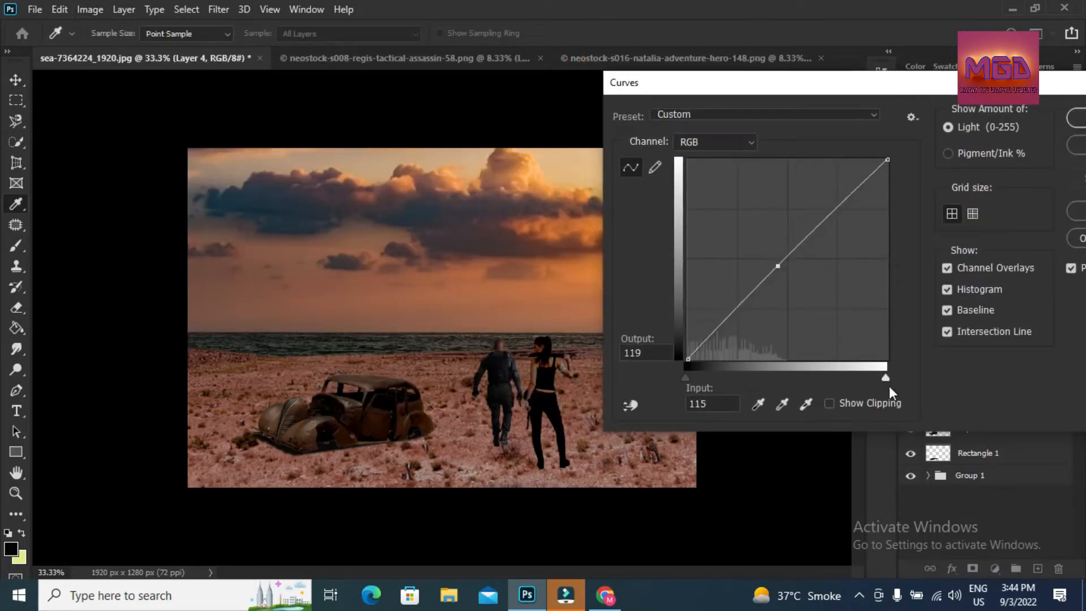
drag(887, 379, 860, 384)
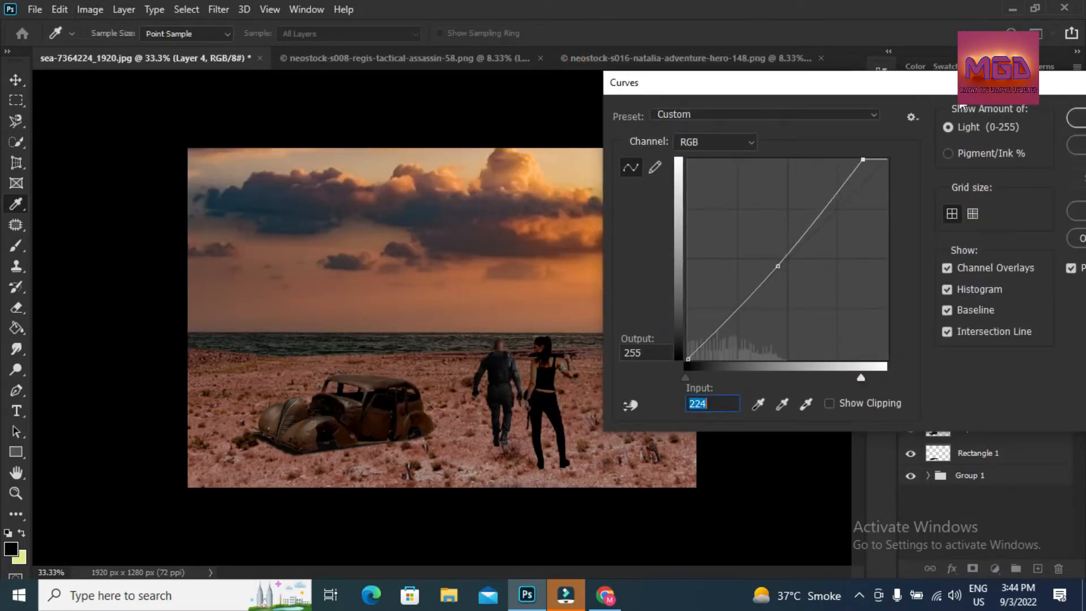
click(977, 161)
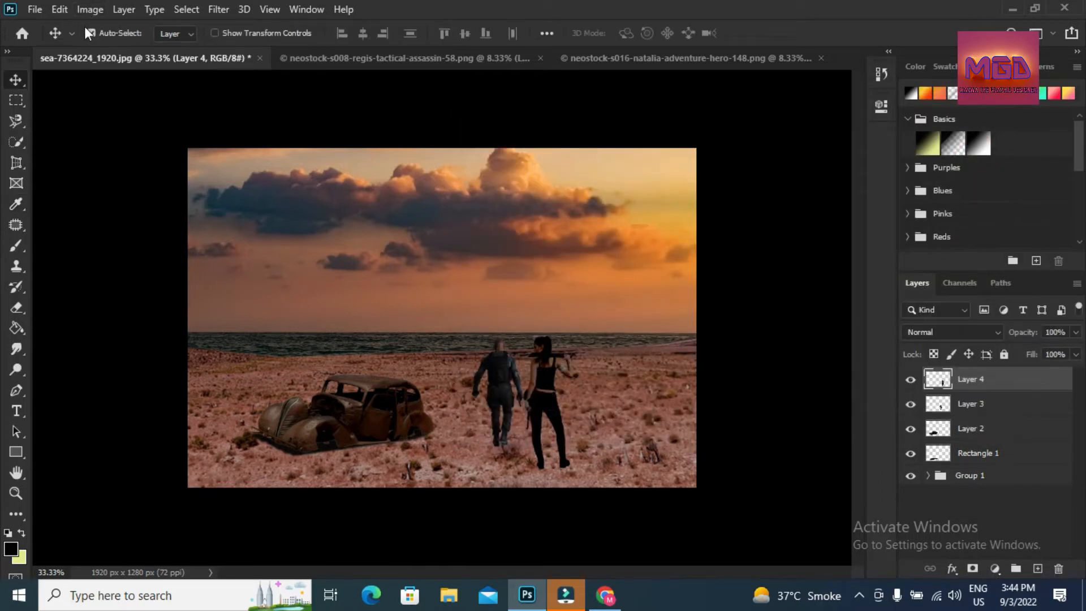
Draw a black ellipse about 120 × 154 px on the ground right of the woman.
drag(16, 452, 90, 482)
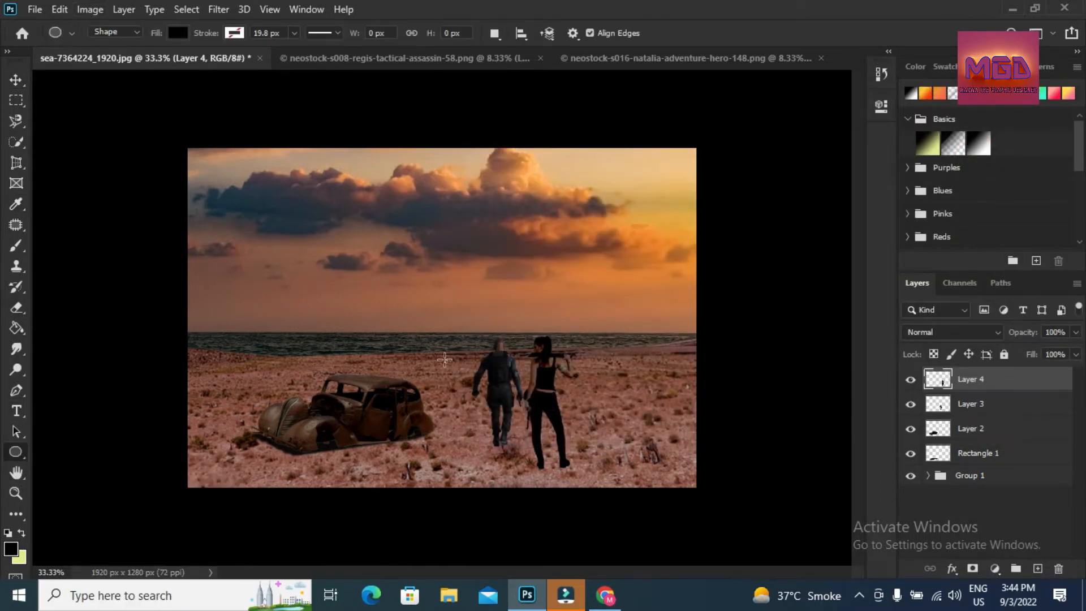
click(1034, 569)
drag(618, 398, 647, 439)
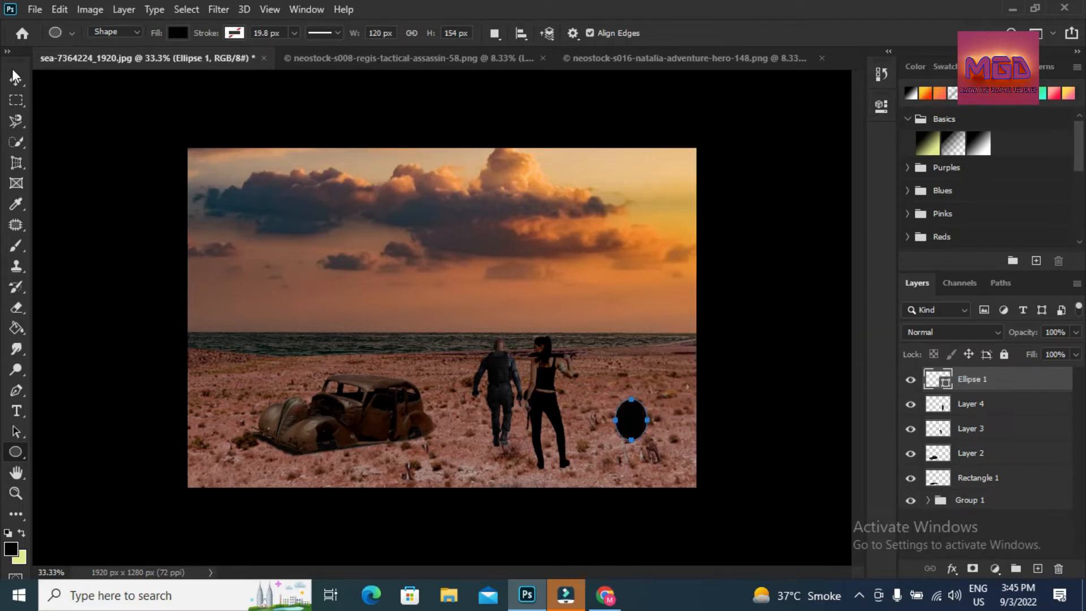
Tilt the black ellipse clockwise with Free Transform.
click(15, 76)
key(ctrl+t)
drag(667, 391, 614, 444)
click(787, 33)
click(61, 8)
mouse_move(210, 17)
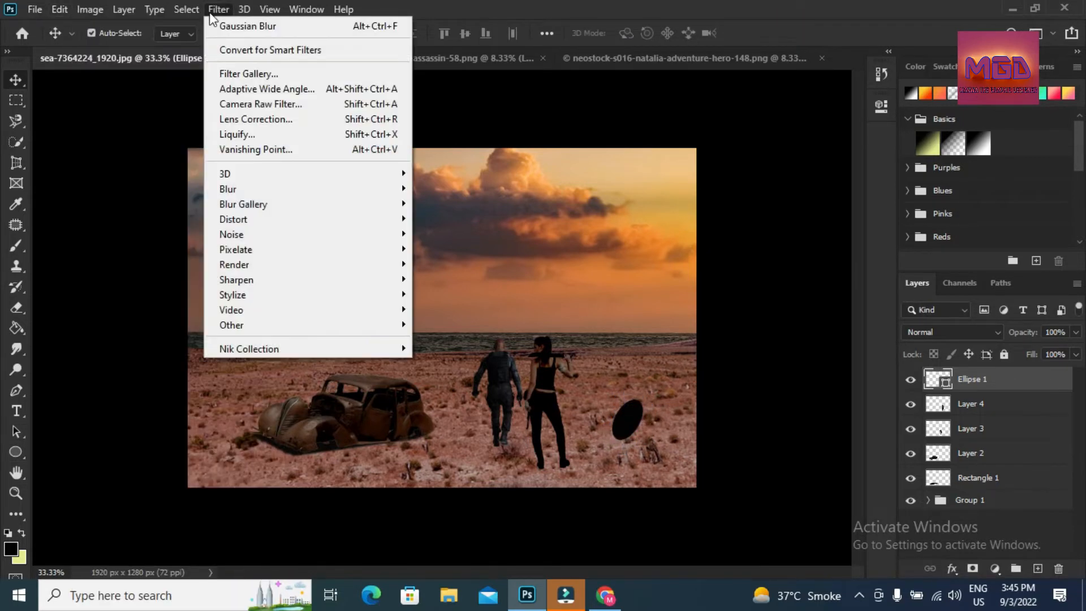
mouse_move(238, 189)
click(447, 249)
click(497, 230)
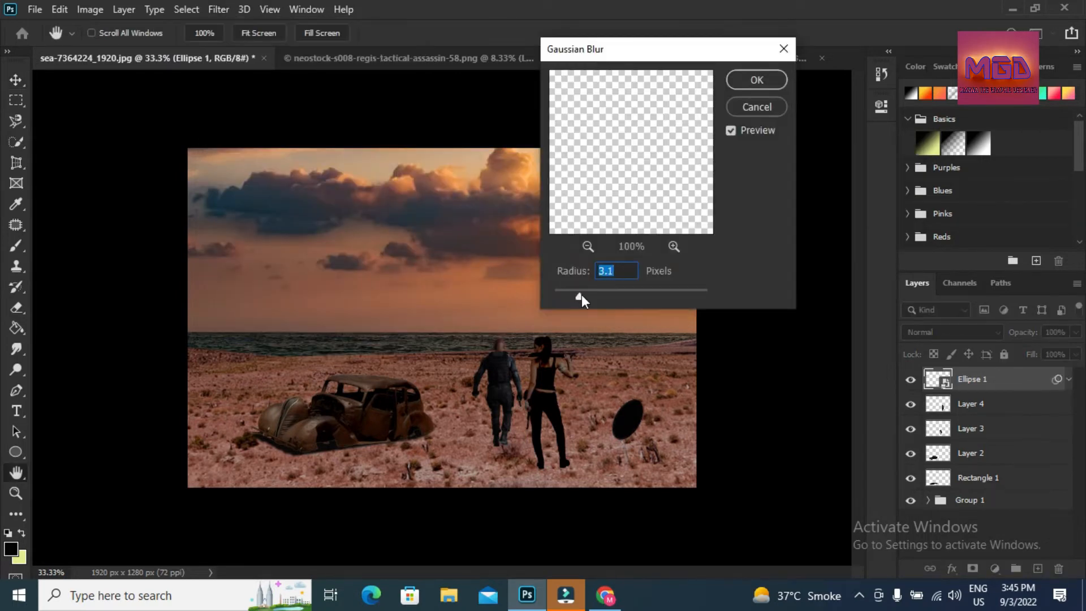
drag(582, 296, 612, 301)
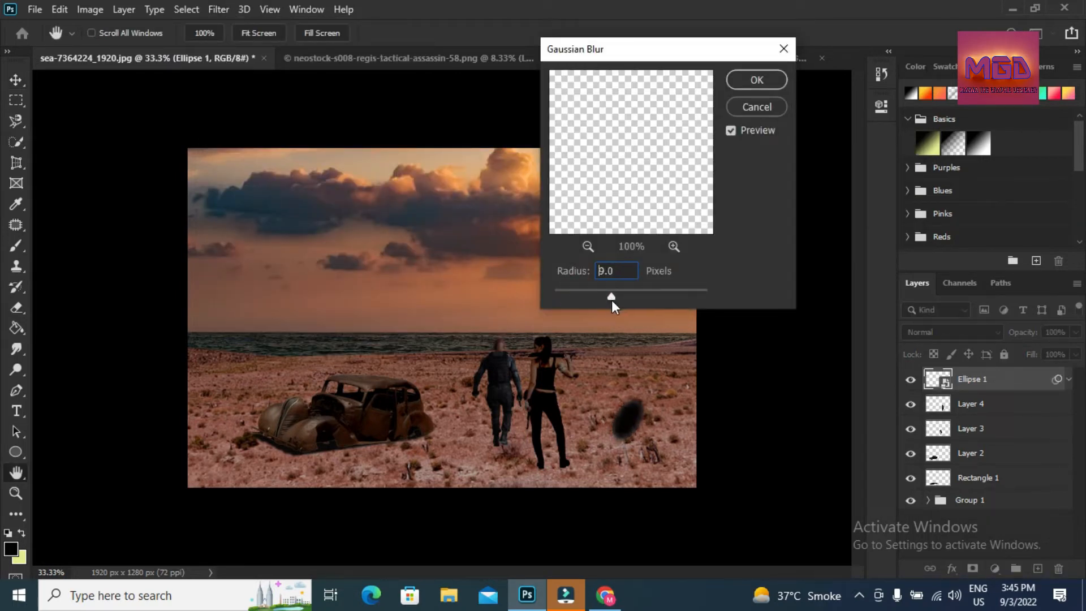
click(757, 107)
Set the black ellipse's opacity to 79% and apply the basic Blur filter to it as a smart object.
click(1076, 332)
mouse_move(1077, 351)
mouse_down()
mouse_move(1043, 353)
mouse_move(1061, 354)
mouse_up()
click(218, 9)
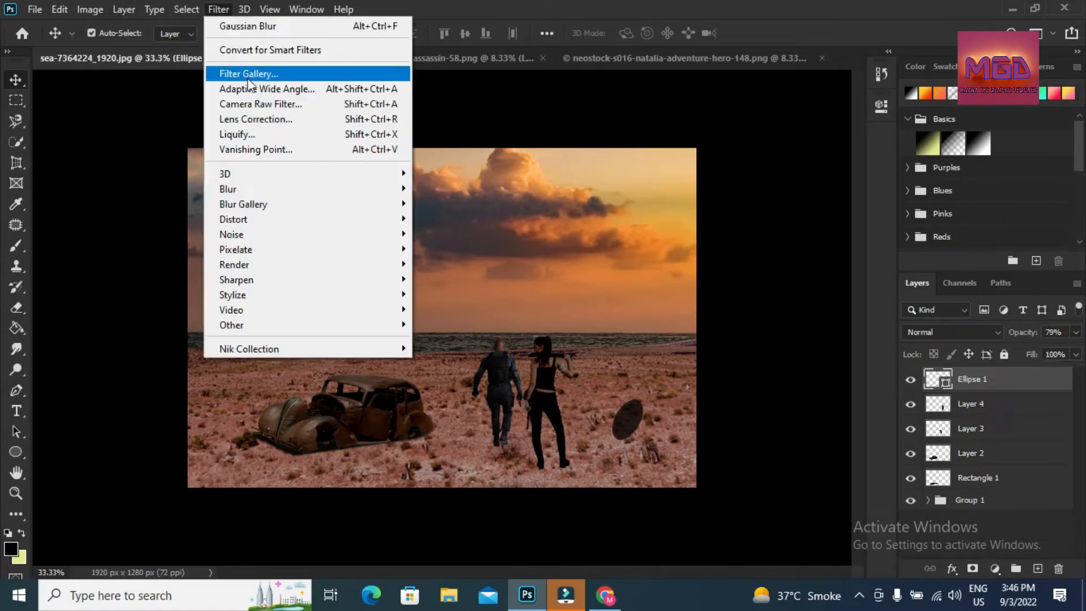
mouse_move(238, 189)
click(436, 204)
key(Return)
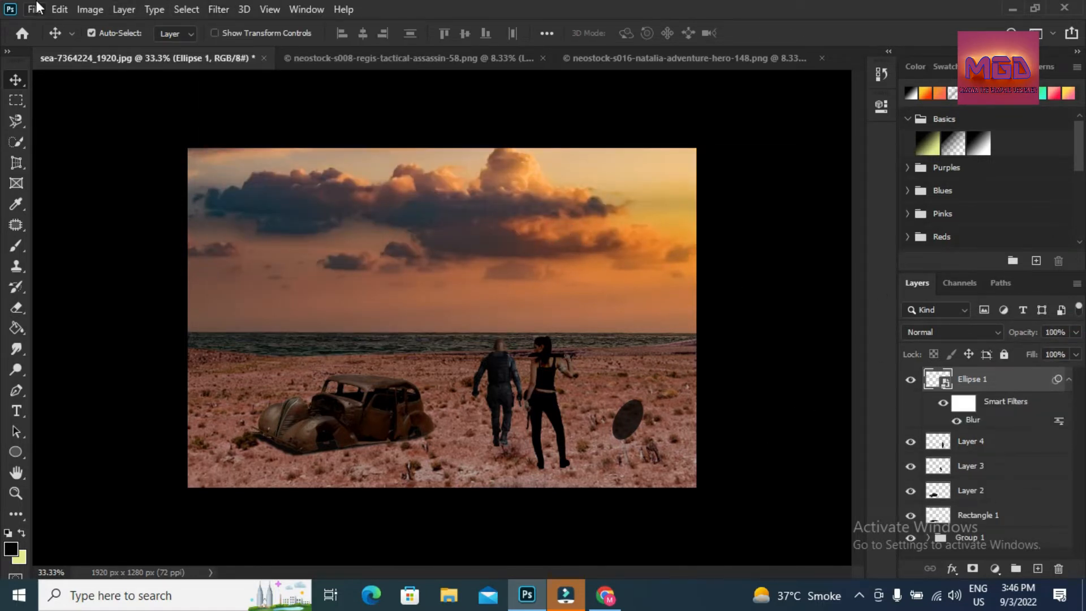
Apply a Gaussian Blur with a radius of about 6.4 pixels to the black ellipse.
click(219, 9)
click(436, 251)
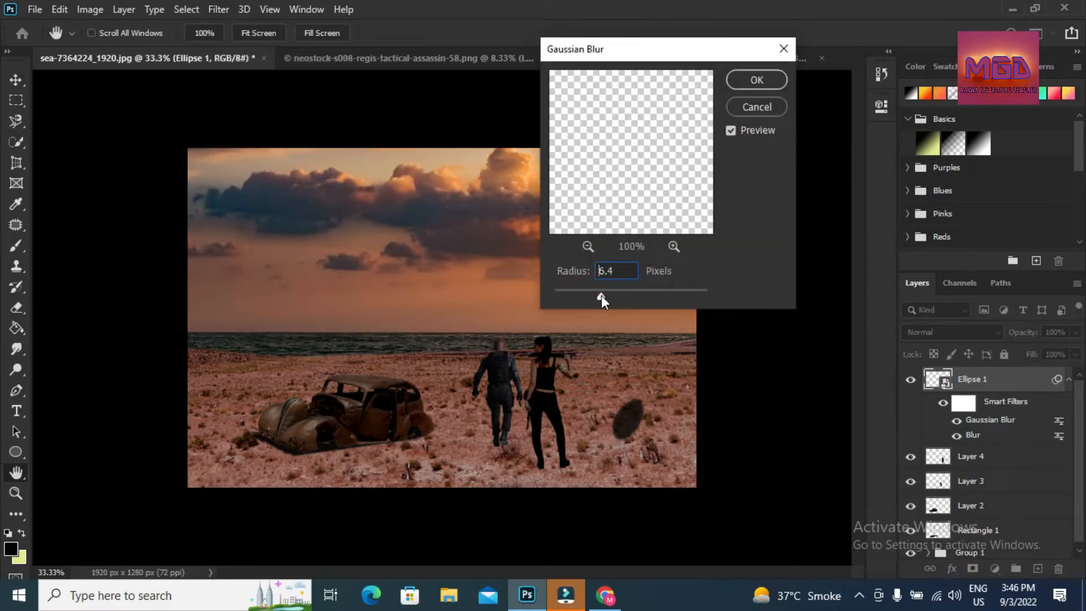
click(775, 80)
key(v)
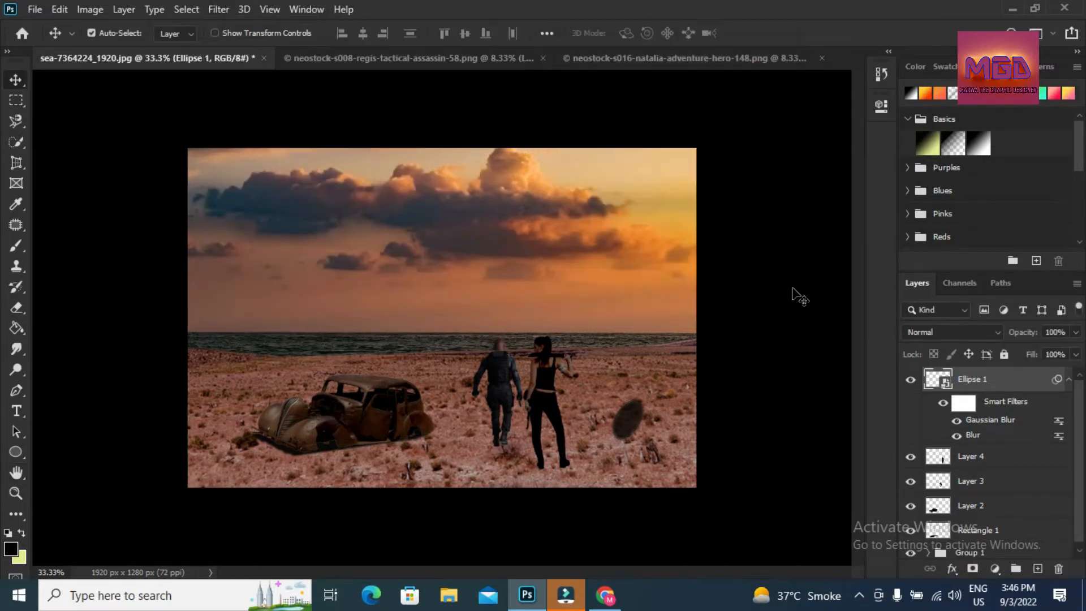
Position the blurred ellipse at the man's feet as his shadow and place its layer below Layer 3.
key(ctrl+t)
key(Return)
drag(643, 421, 499, 443)
click(761, 35)
drag(962, 380, 995, 502)
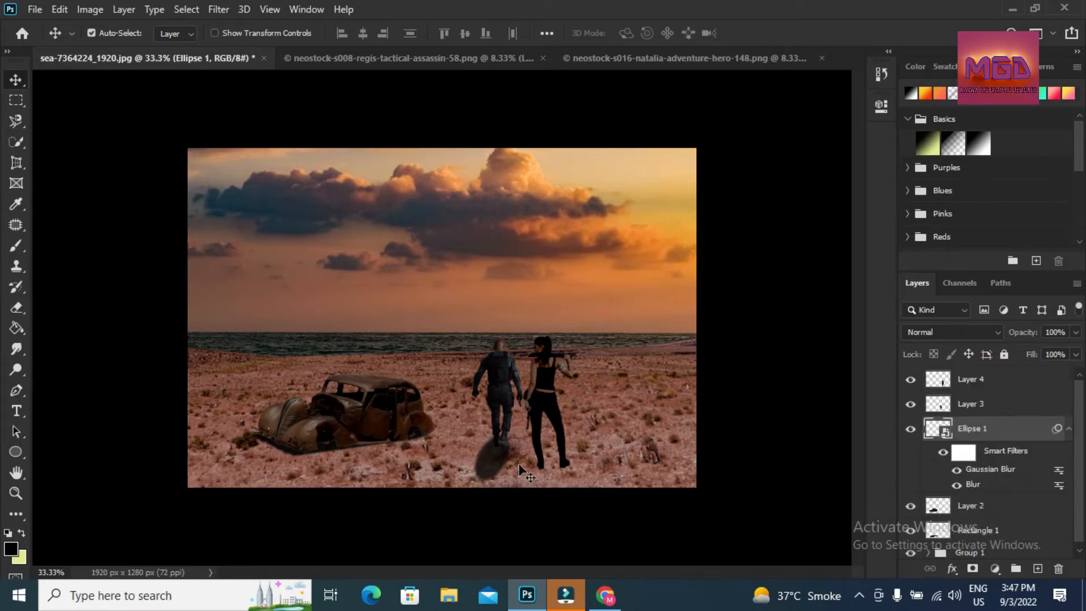
Duplicate the shadow ellipse, place the copy between Layer 4 and Layer 3, and move it to the woman's feet.
key(ctrl+j)
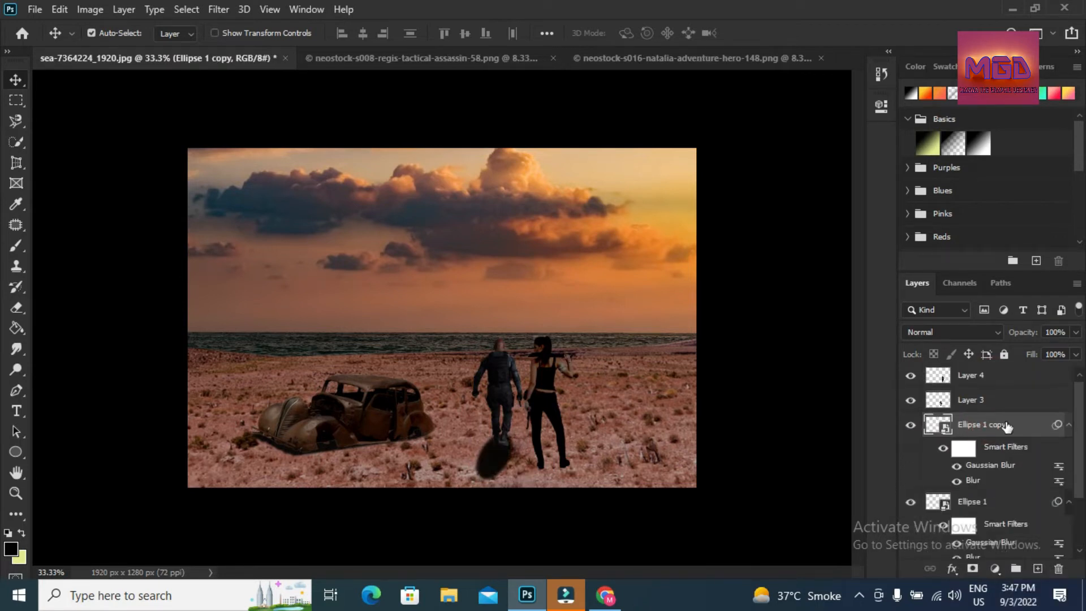
key(ctrl+bracketright)
drag(486, 459, 554, 471)
key(ctrl+t)
click(555, 240)
click(760, 32)
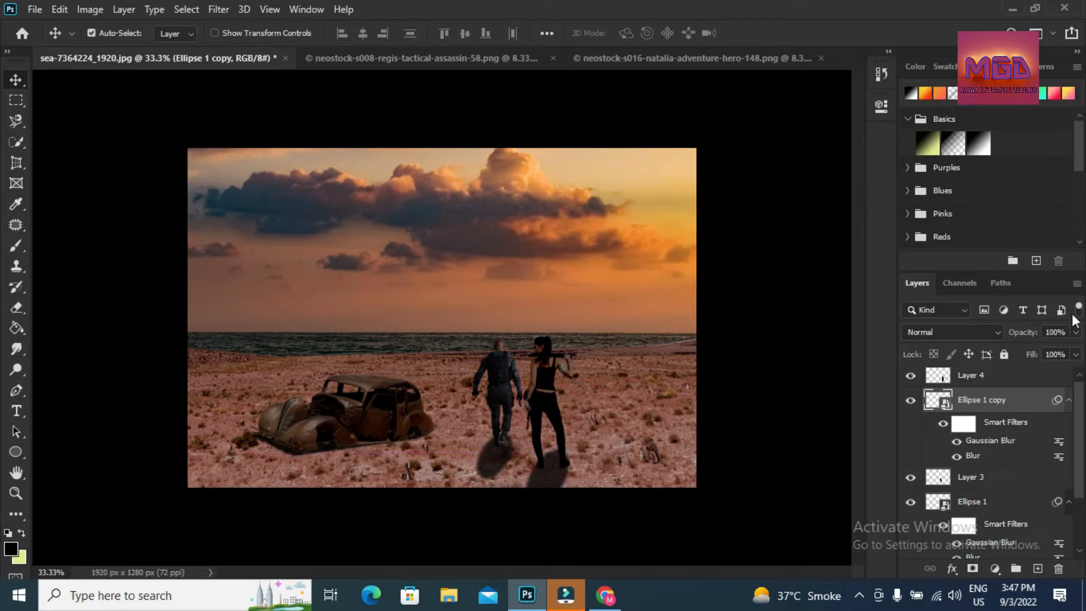
Lower the opacity of the two shadow ellipses, with the man's shadow at 84%.
drag(1076, 332, 1058, 351)
scroll(1071, 470, down, 1)
click(1007, 454)
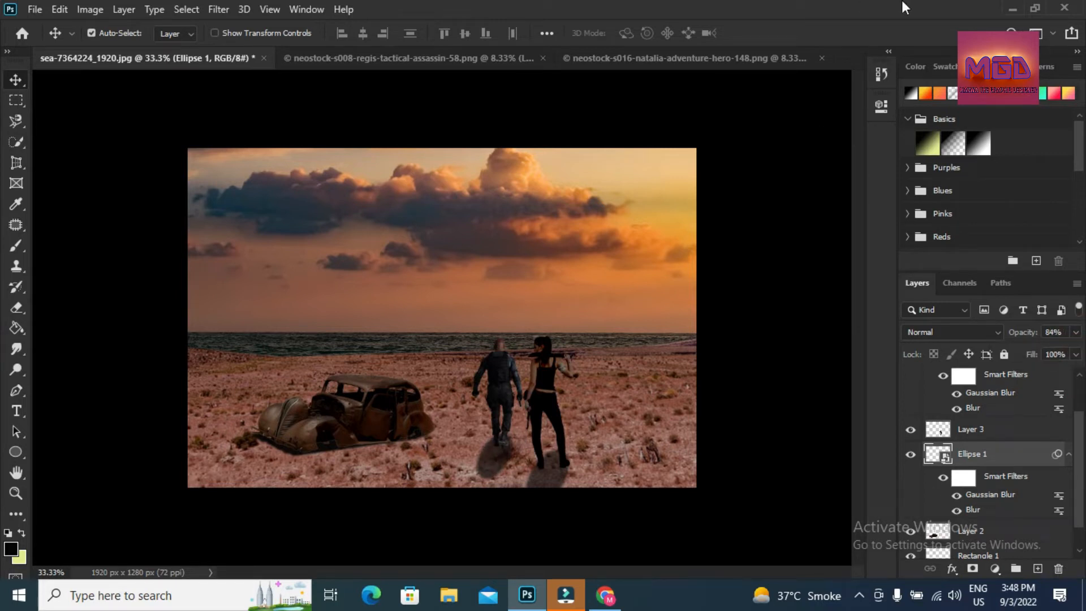
Open jeep 2.png and bring the jeep into the desert scene.
click(31, 9)
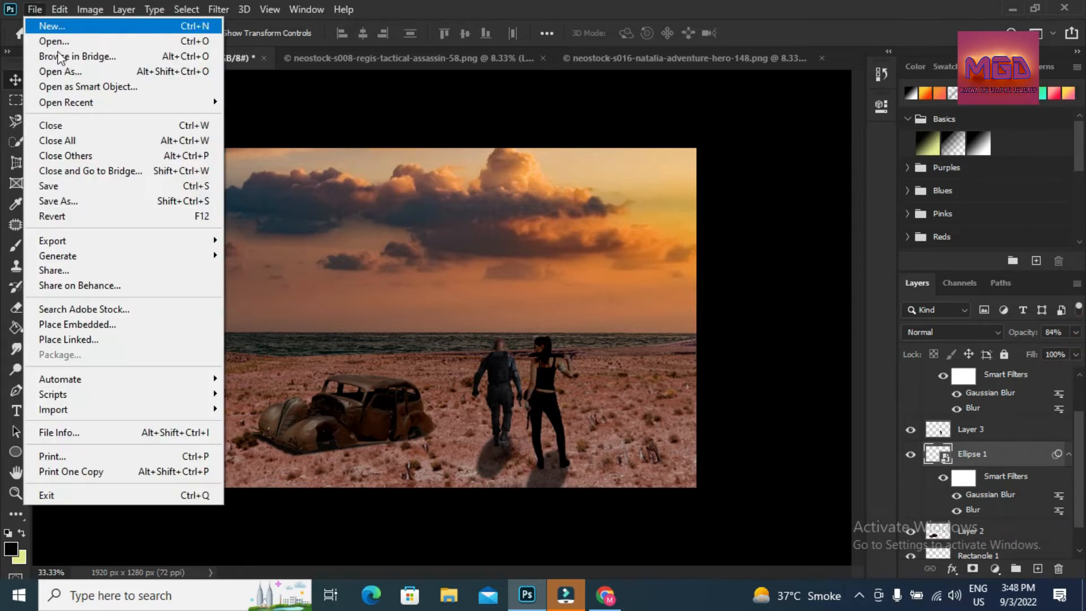
click(53, 39)
double_click(378, 146)
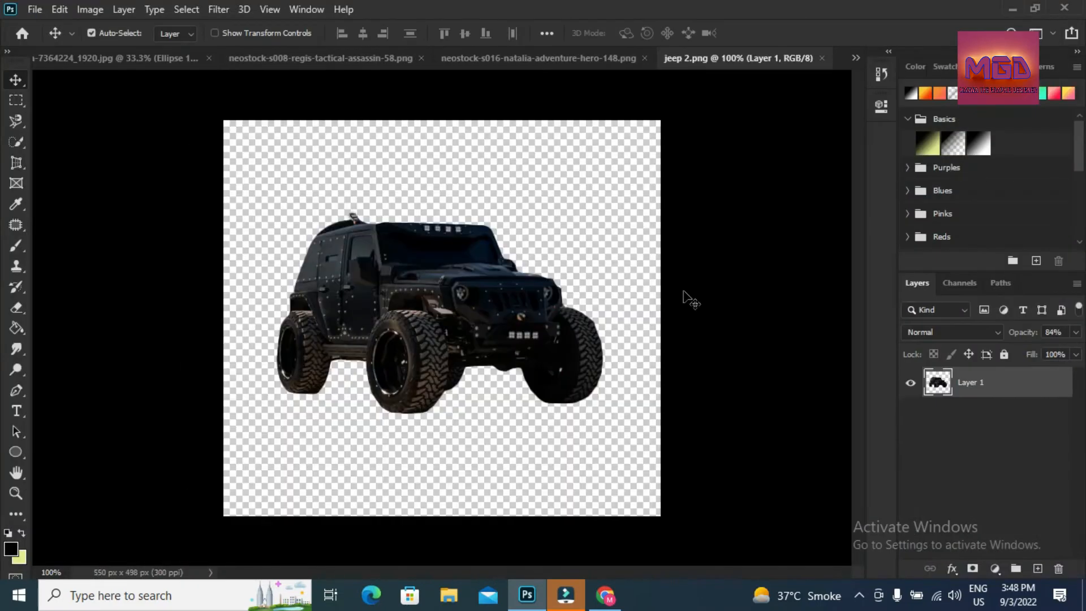
drag(686, 298, 306, 353)
Scale the jeep to about 112.6% and place it on the ground behind the wreck's front end.
key(ctrl+t)
drag(360, 315, 294, 340)
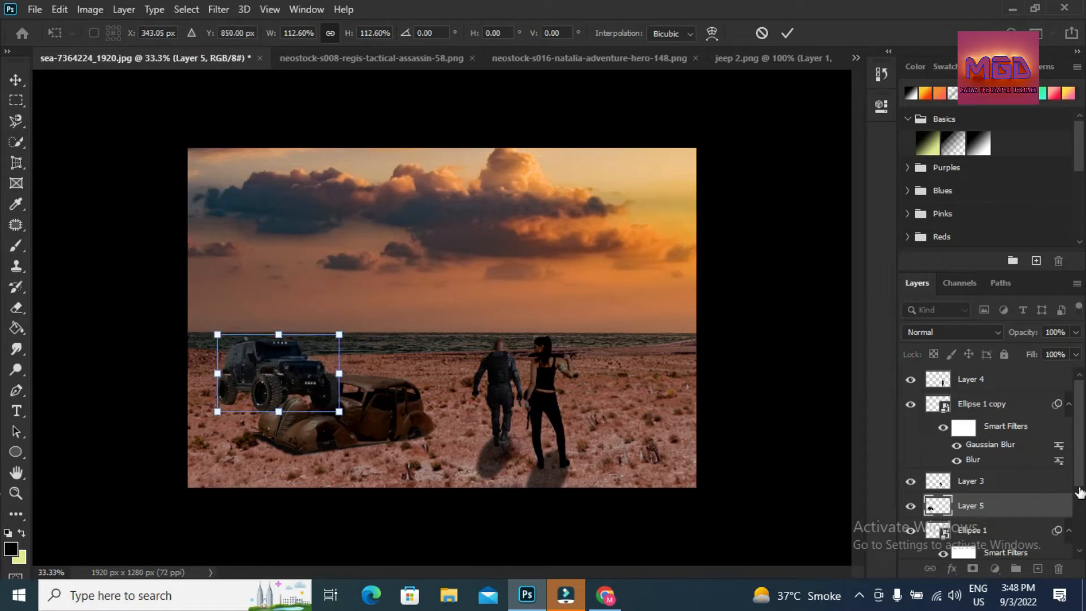
click(789, 33)
Move the jeep's layer below Layer 2 and shift the jeep slightly left behind the wreck.
drag(1078, 423, 1079, 488)
drag(1006, 391, 1007, 512)
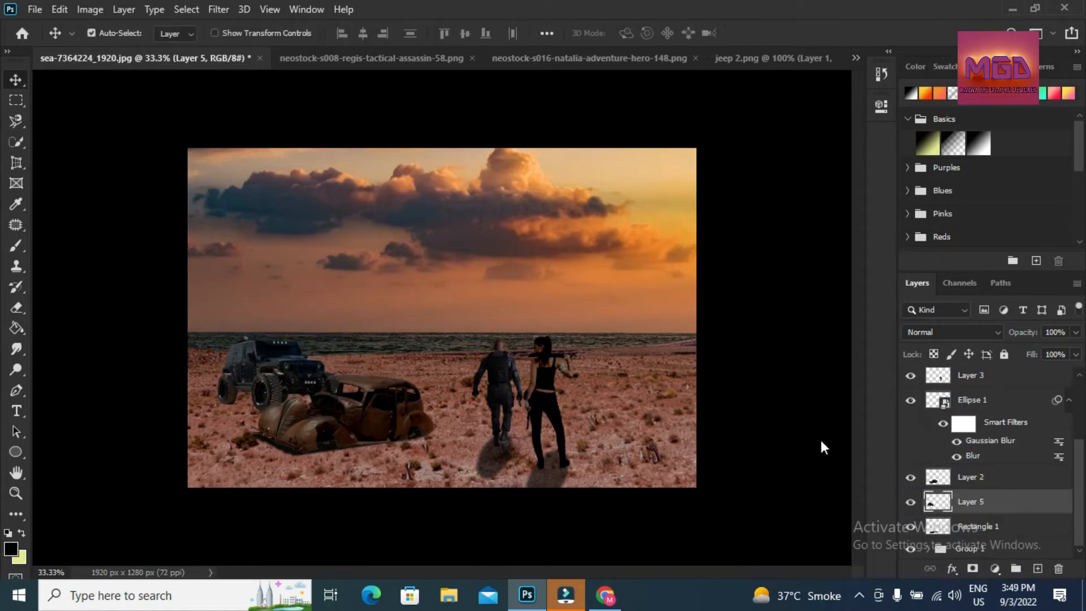
mouse_move(291, 368)
mouse_down()
mouse_move(278, 360)
mouse_move(278, 369)
mouse_up()
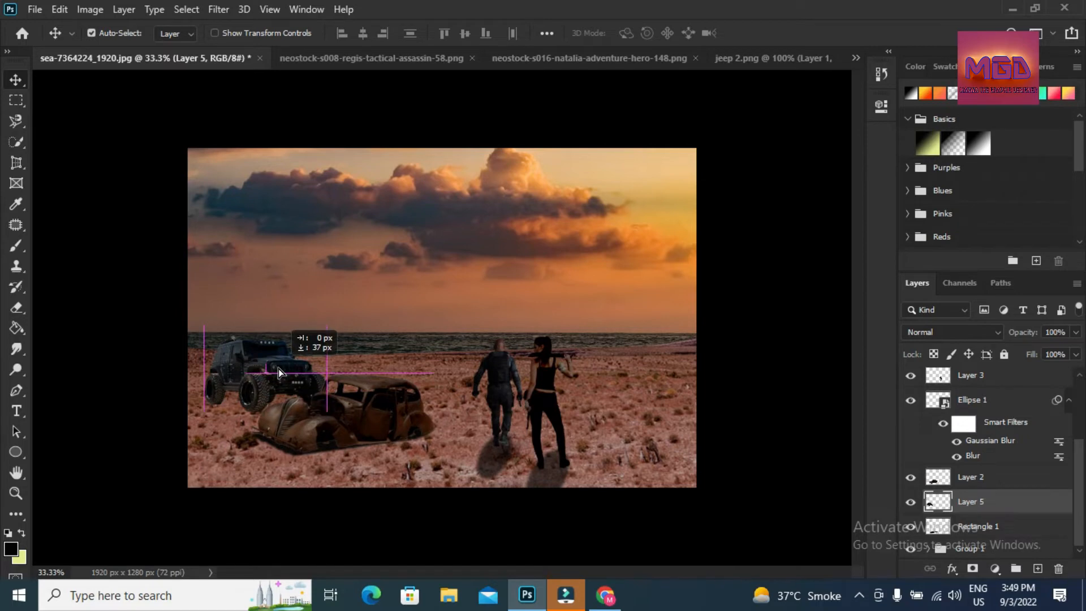
Apply Color Balance to the jeep with midtones +49, +13, +22, adjusted shadow levels and highlights shifted slightly towards red.
click(106, 10)
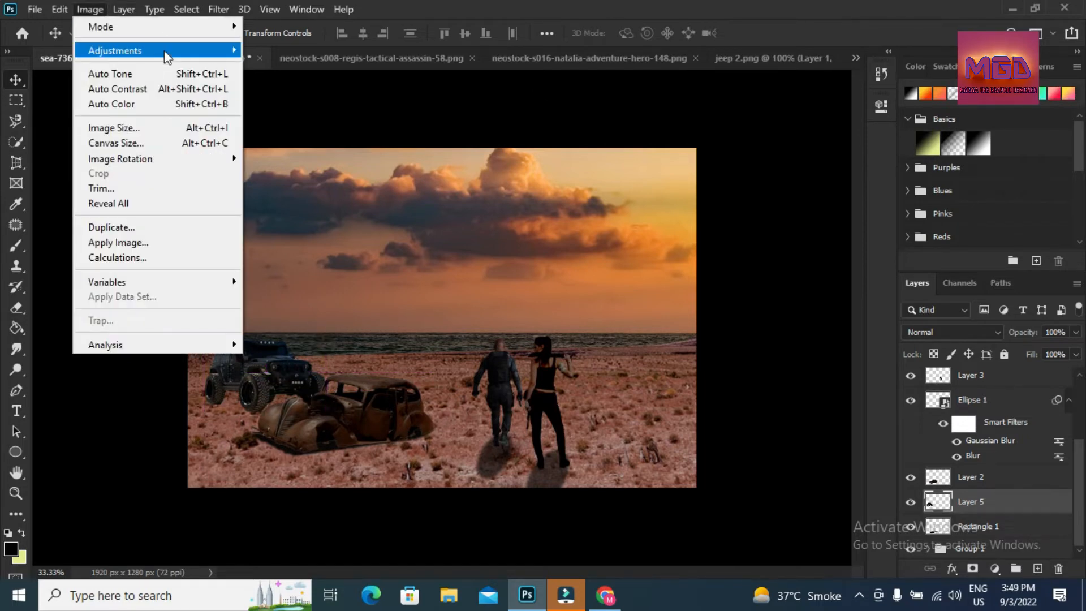
mouse_move(113, 47)
click(292, 149)
drag(656, 303, 653, 338)
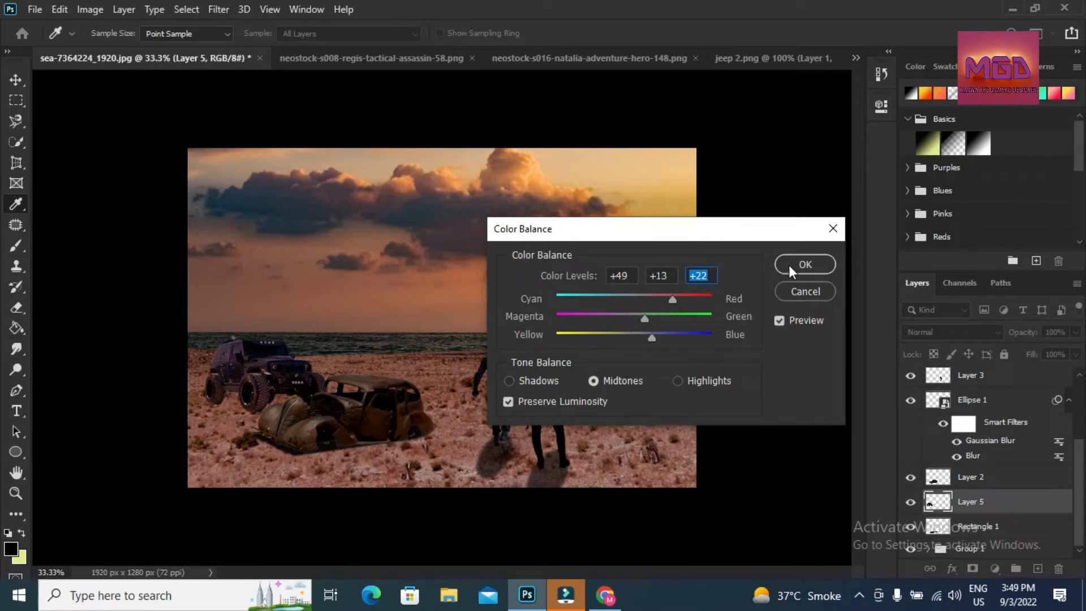
click(552, 382)
drag(636, 298, 629, 338)
click(688, 380)
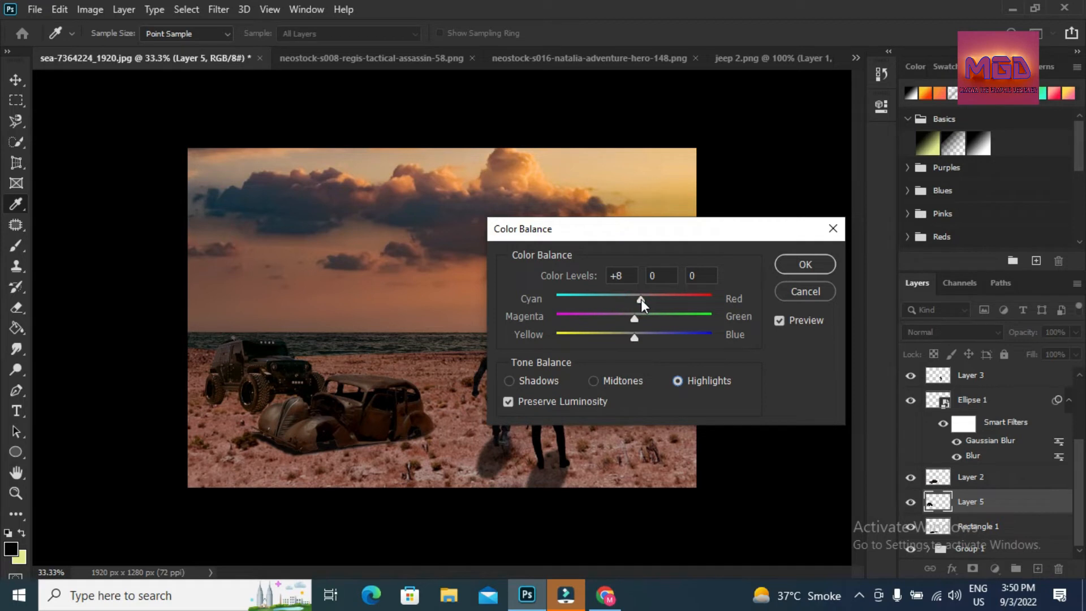
click(805, 264)
Enlarge the jeep with Free Transform so that its roof rises above the horizon.
key(v)
key(ctrl+t)
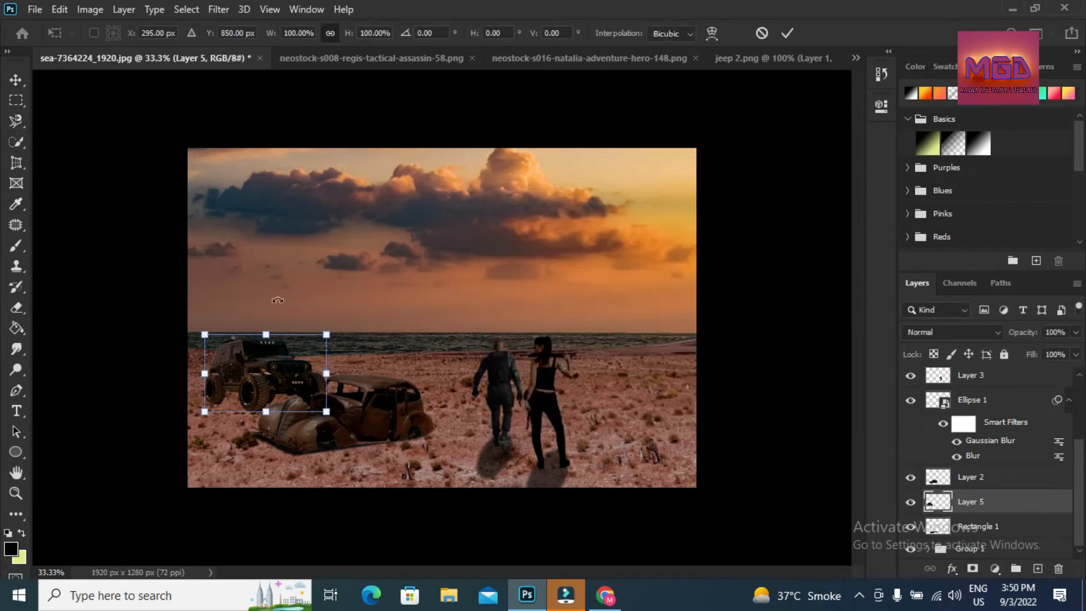
drag(327, 340, 365, 309)
click(787, 33)
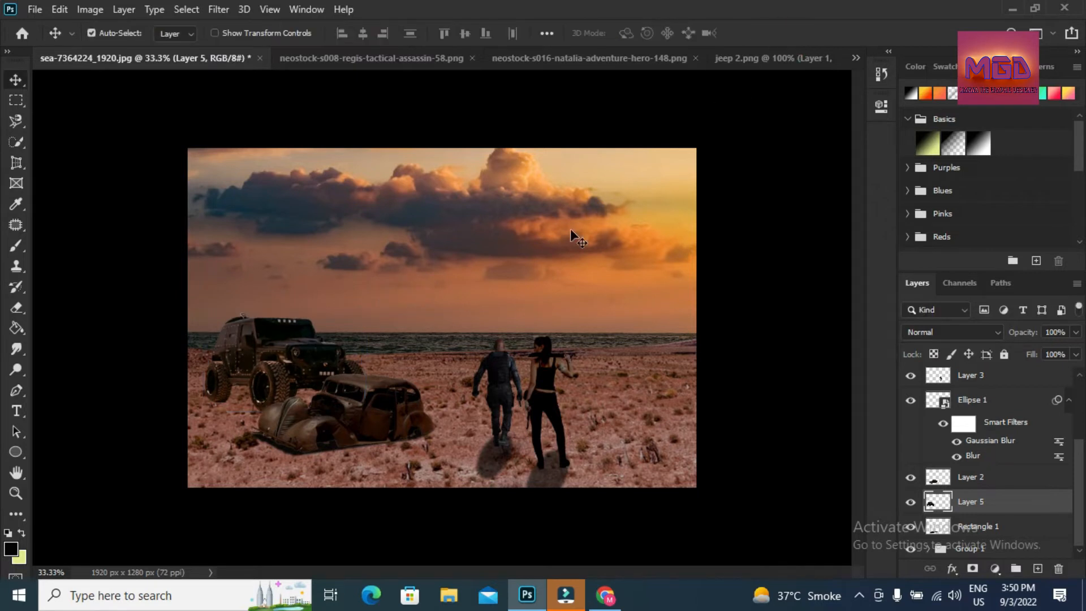
Draw a black rectangle about 447 × 295 px above the two walking figures.
right_click(14, 453)
click(85, 451)
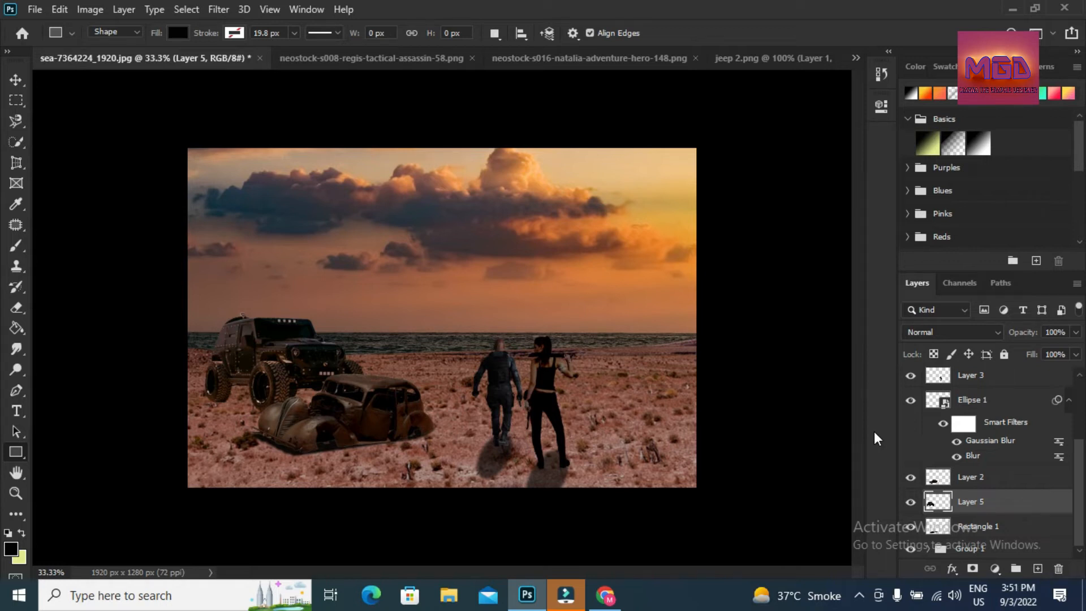
mouse_move(419, 260)
mouse_down()
mouse_move(552, 284)
mouse_move(537, 338)
mouse_up()
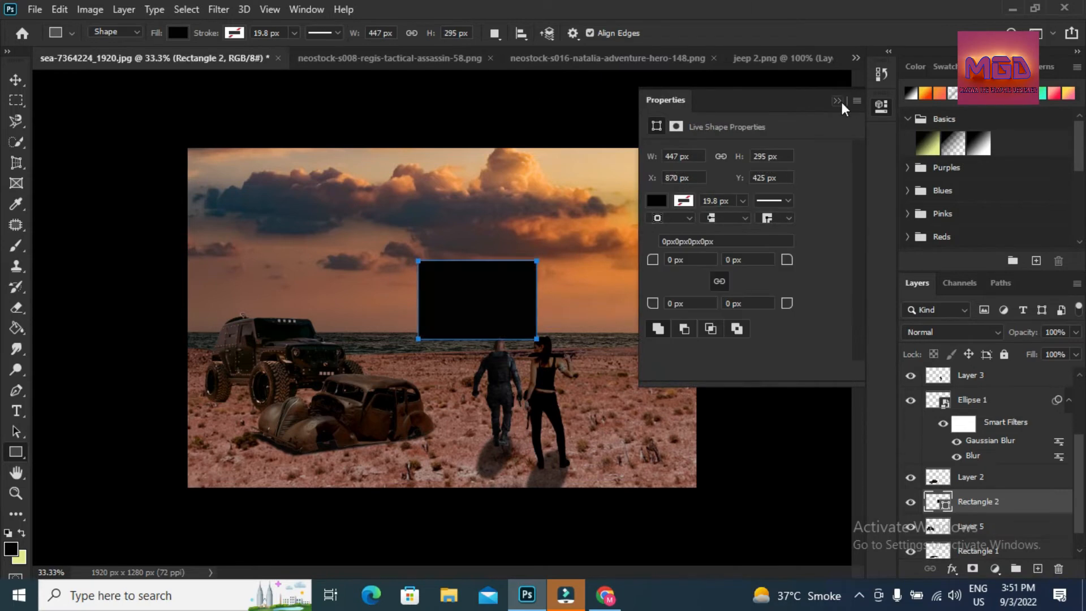
click(838, 101)
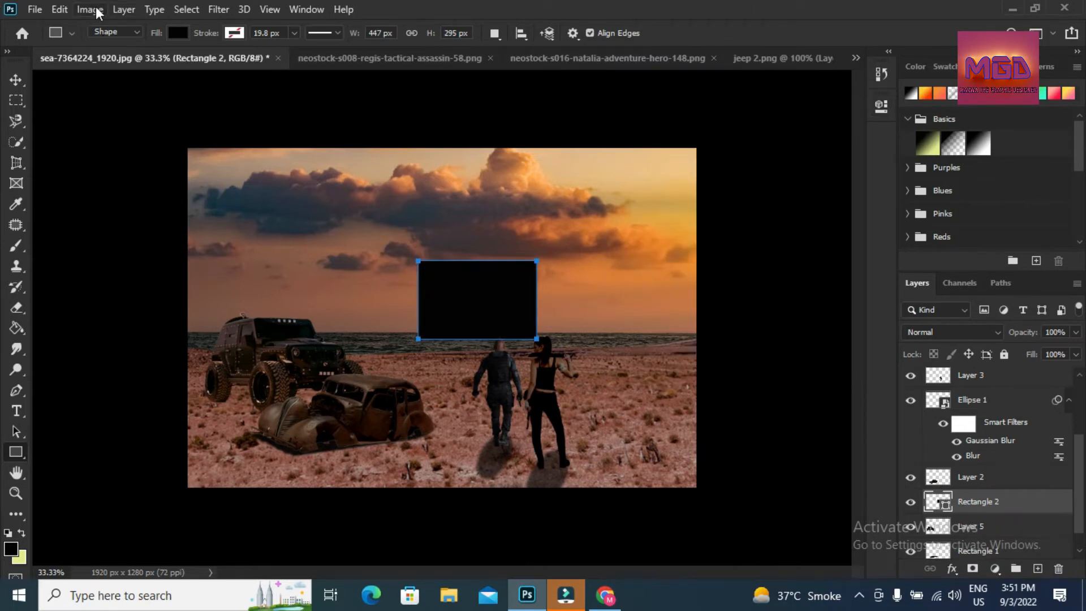
Distort the black rectangle into a flatter parallelogram slanting to the right.
click(60, 9)
mouse_move(124, 369)
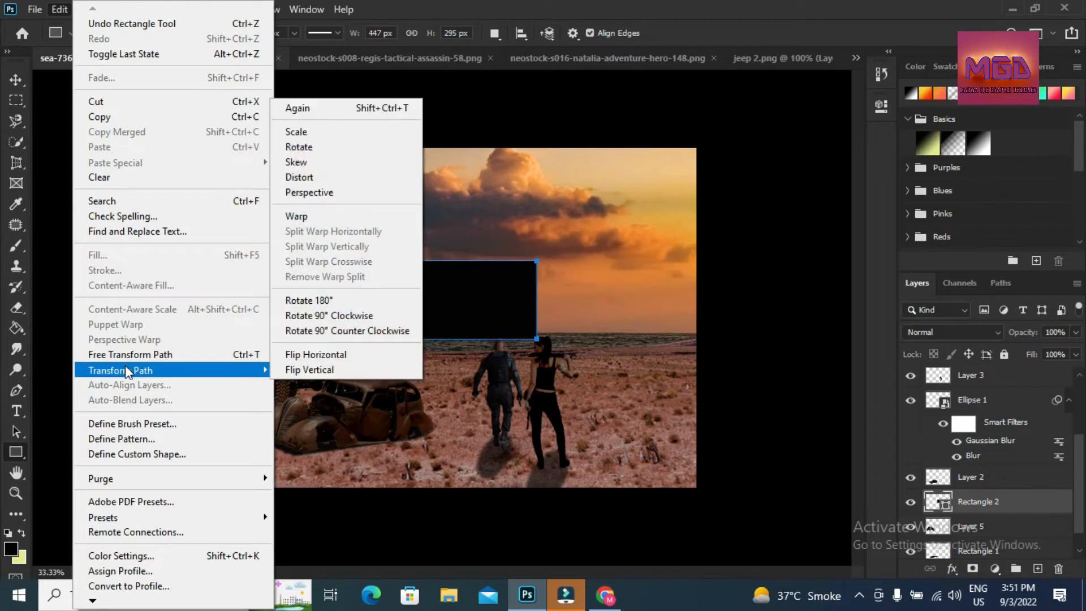
click(361, 175)
drag(537, 261, 573, 294)
drag(419, 261, 453, 287)
drag(575, 294, 575, 287)
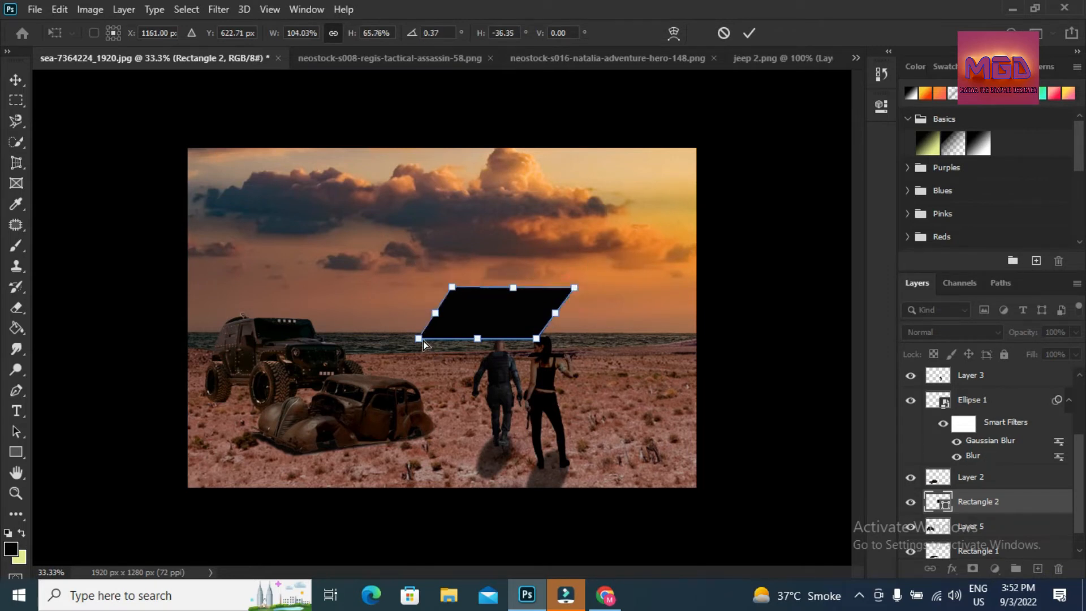
click(749, 33)
click(511, 233)
Rotate the black parallelogram clockwise with Free Transform.
key(ctrl+t)
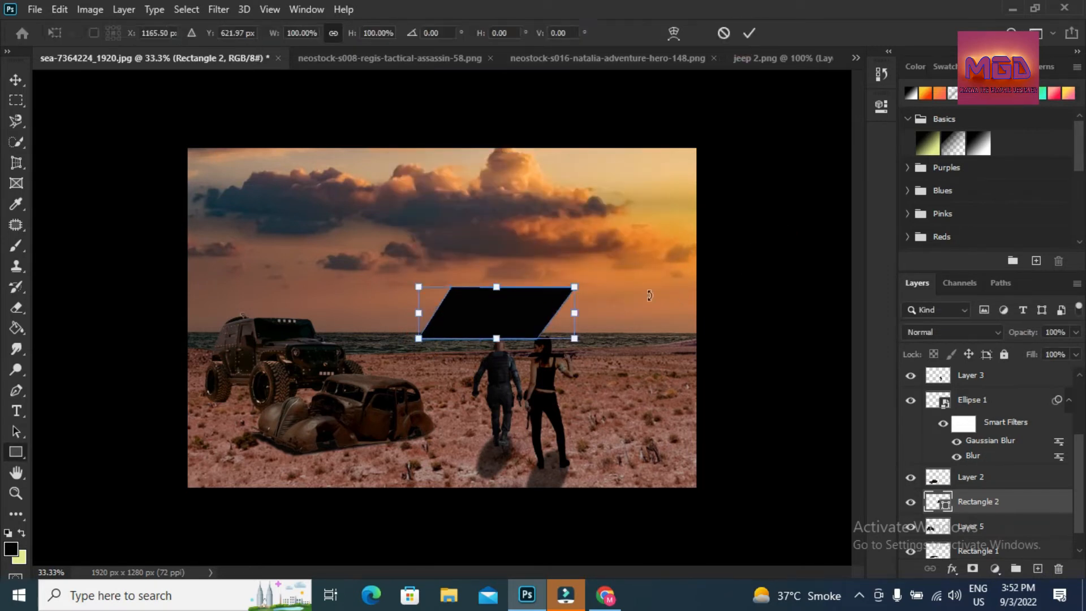
mouse_move(650, 296)
mouse_down()
mouse_move(610, 306)
mouse_move(610, 326)
mouse_up()
click(749, 32)
drag(516, 308, 654, 368)
click(836, 102)
key(ctrl+z)
Move the black parallelogram to the ground right of the woman and bring the jeep over to the same spot.
key(v)
drag(546, 334, 637, 390)
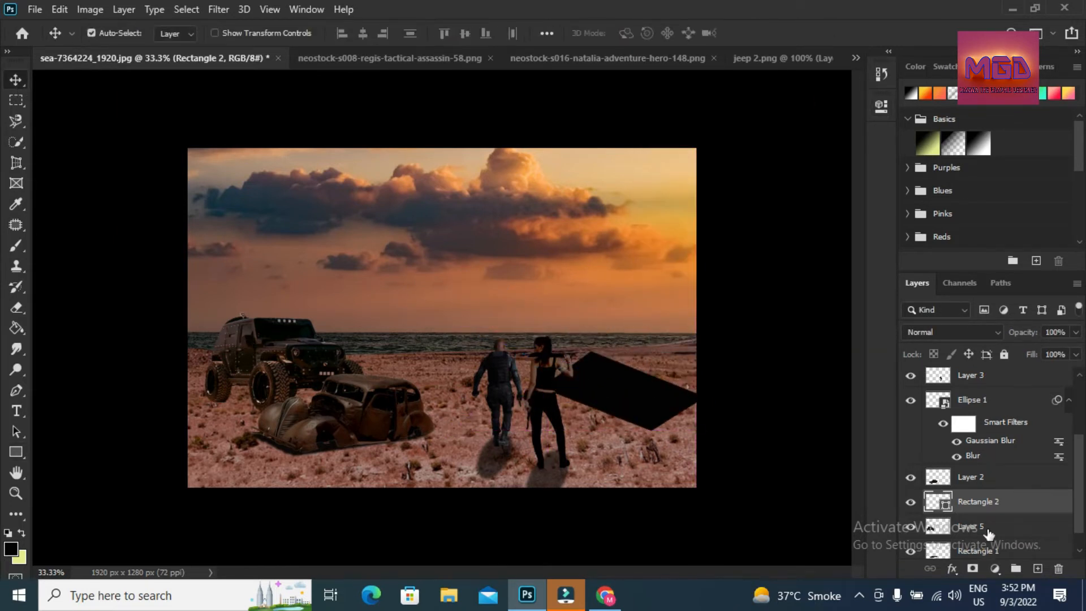
click(279, 352)
drag(277, 348, 616, 343)
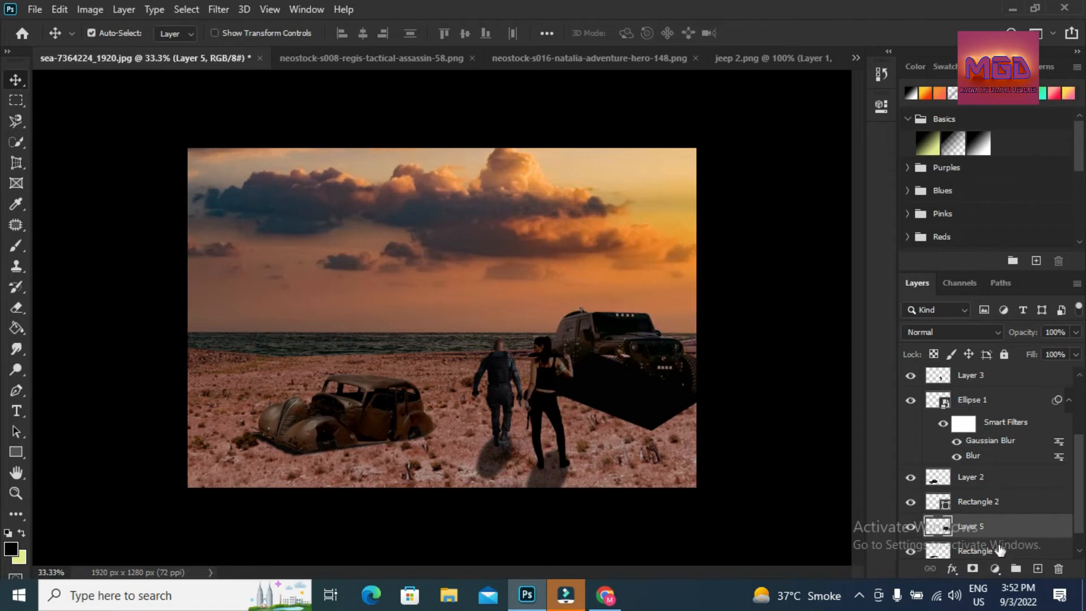
click(911, 501)
click(911, 502)
key(ctrl+t)
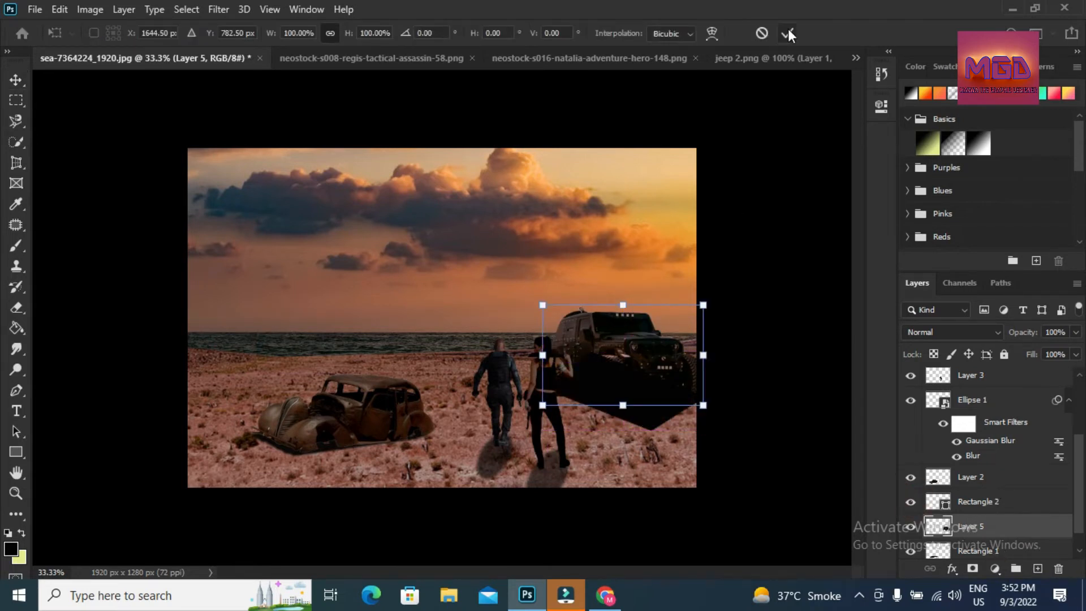
click(789, 33)
Move the black shape up over the jeep and stretch its left side outward with Free Transform.
click(976, 502)
key(ctrl+t)
drag(531, 440, 632, 381)
click(787, 33)
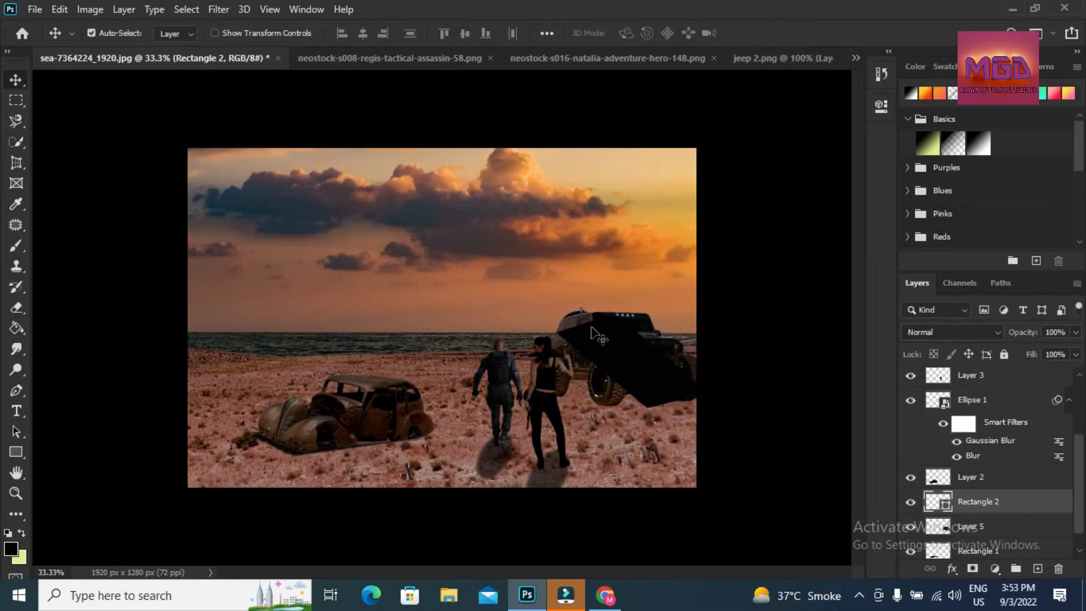
key(ctrl+t)
drag(559, 366, 523, 367)
Distort the black shape into a diamond lying on the ground beneath the jeep.
mouse_move(63, 10)
mouse_move(240, 372)
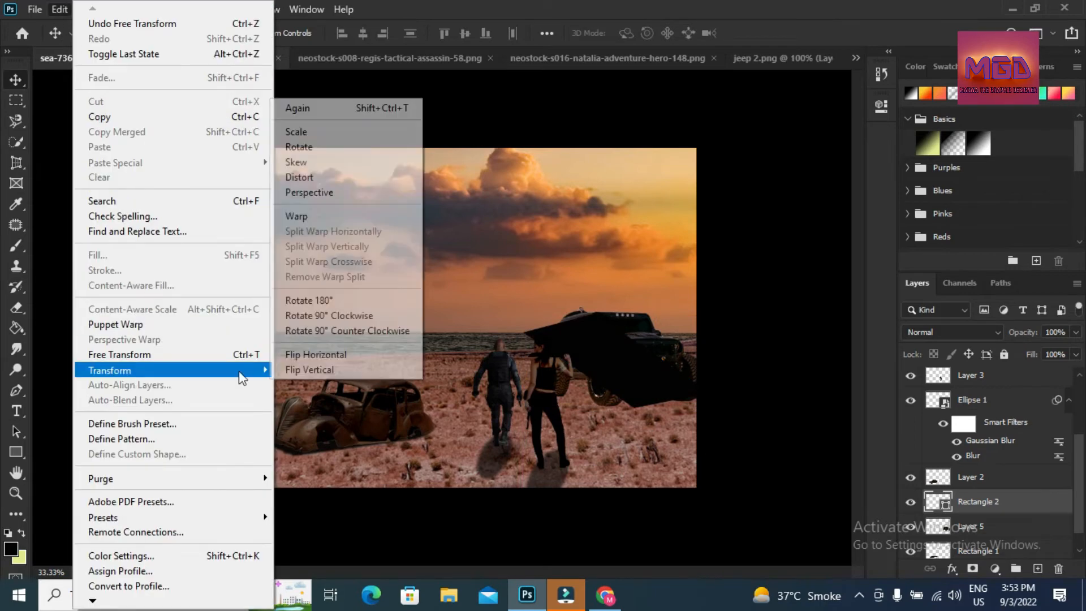
click(342, 179)
drag(524, 364, 537, 415)
drag(625, 435, 603, 414)
drag(528, 401, 528, 406)
Hide the man, his shadow ellipse and the woman to expose the area around the jeep.
drag(910, 387, 910, 400)
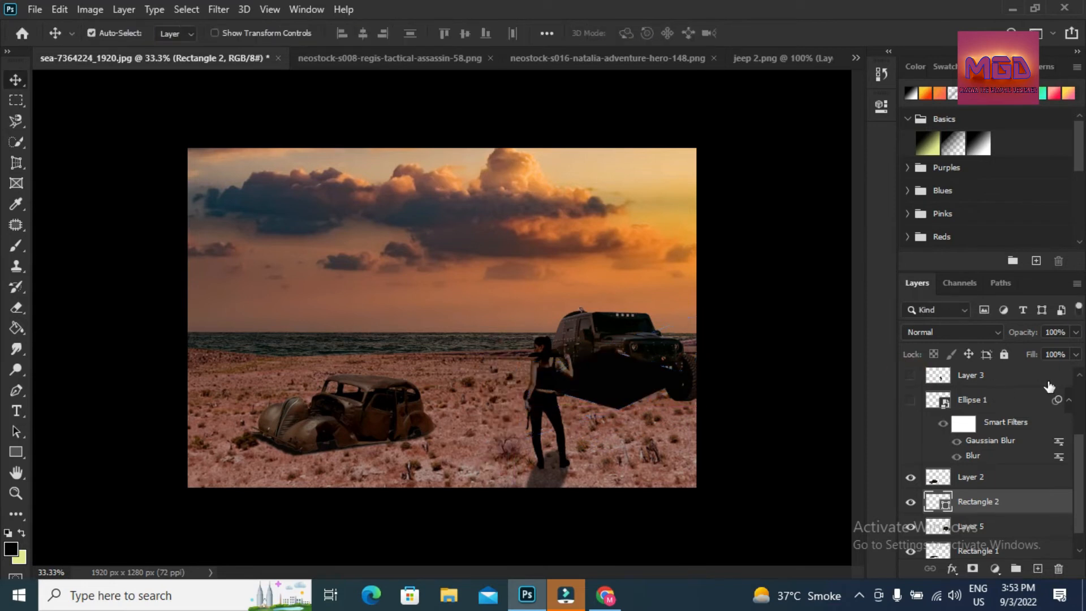
drag(1079, 499, 1080, 456)
click(910, 379)
key(ctrl+t)
click(759, 34)
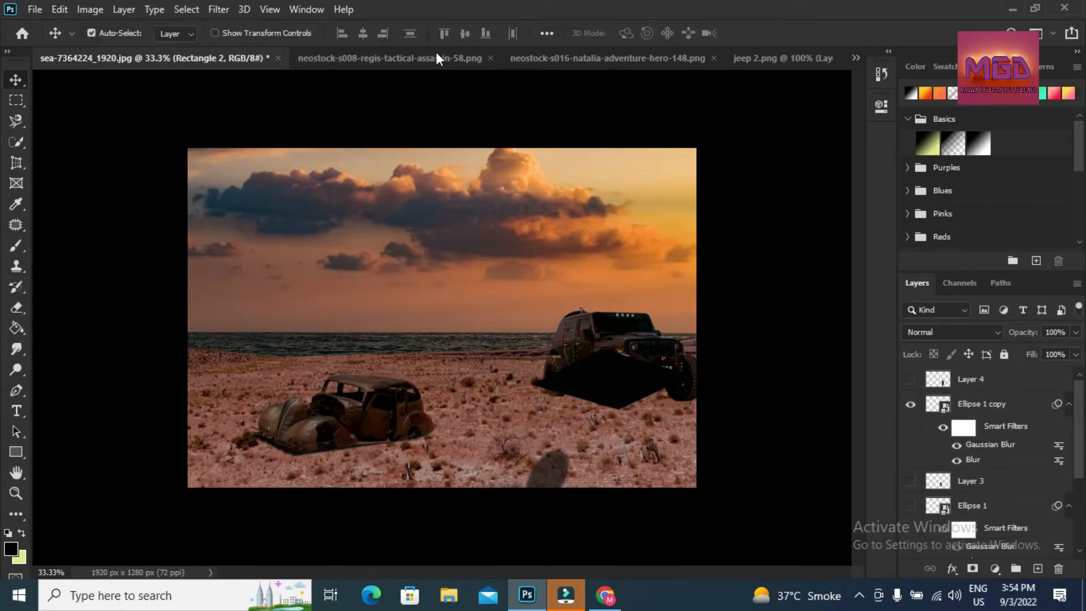
Skew the black diamond beneath the jeep, raising its left side and lowering its right, and place its layer below the jeep's layer.
click(85, 9)
click(59, 10)
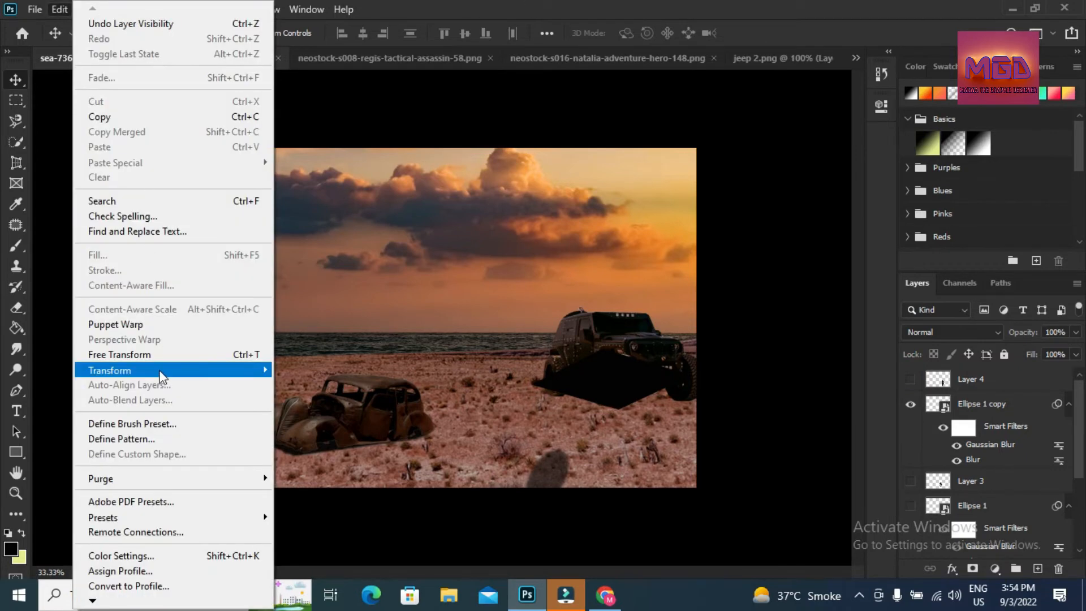
mouse_move(159, 373)
click(303, 162)
drag(532, 382, 534, 387)
drag(692, 381, 696, 404)
drag(618, 366, 627, 359)
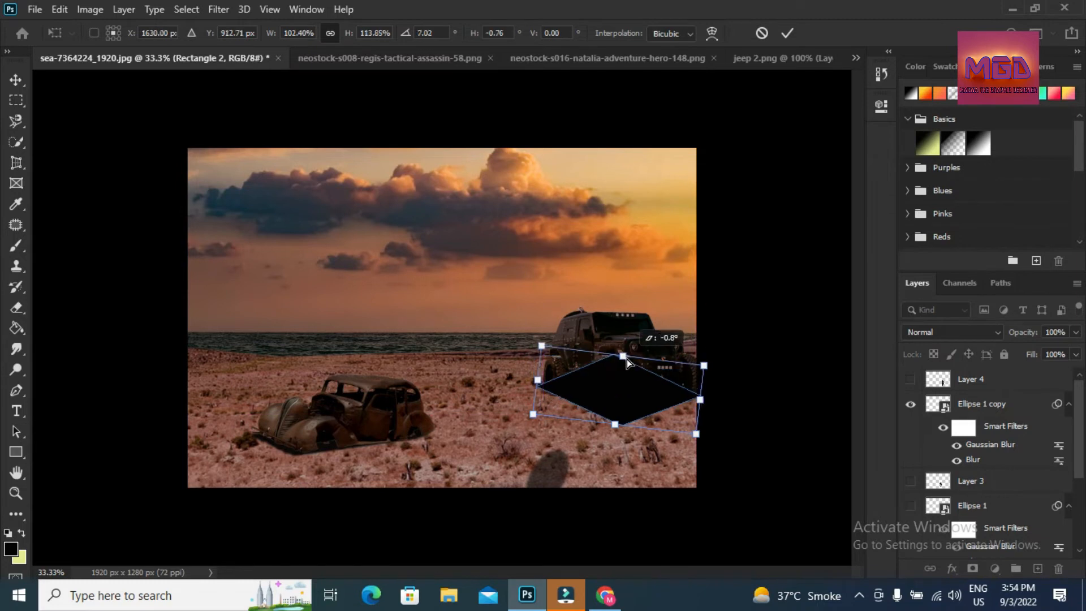
click(787, 33)
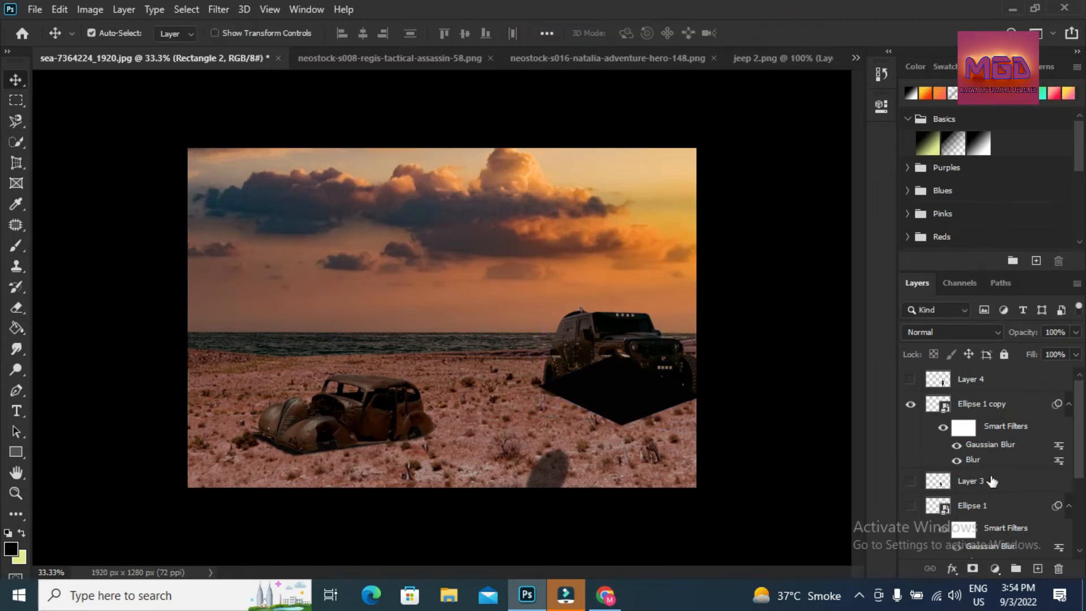
scroll(992, 481, down, 5)
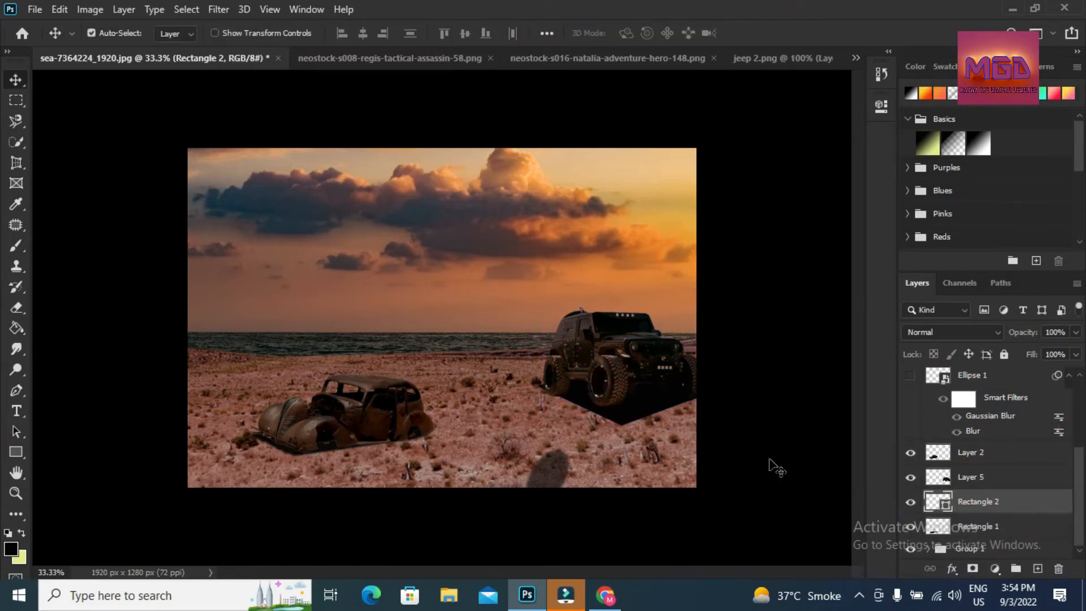
key(ctrl+t)
drag(537, 389, 530, 390)
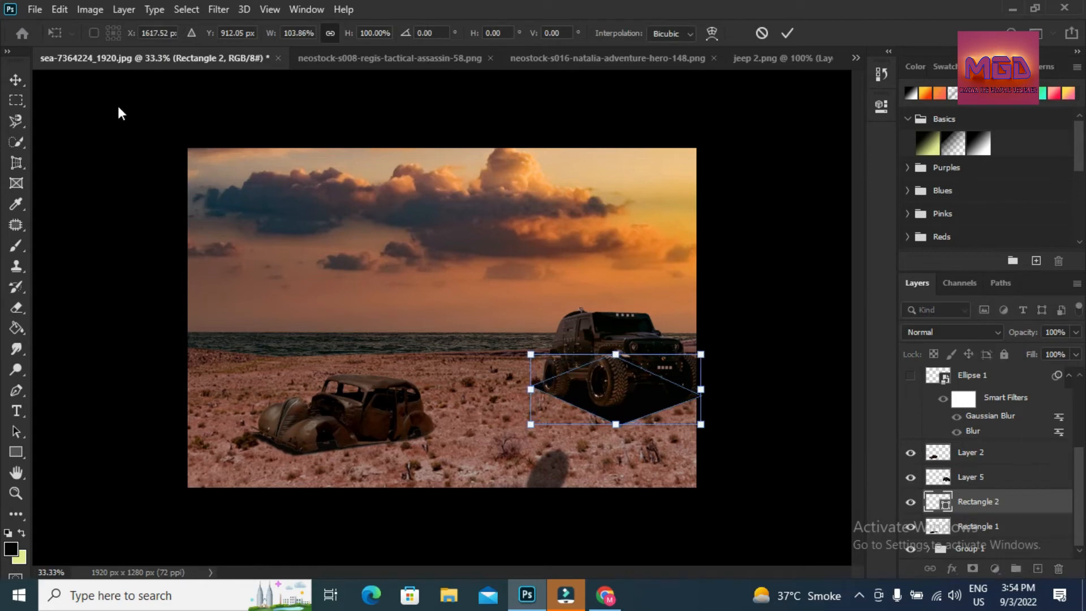
click(761, 33)
Skew the black shape corner by corner until it forms a flat shadow tucked close under the jeep's wheels.
click(60, 10)
mouse_move(97, 368)
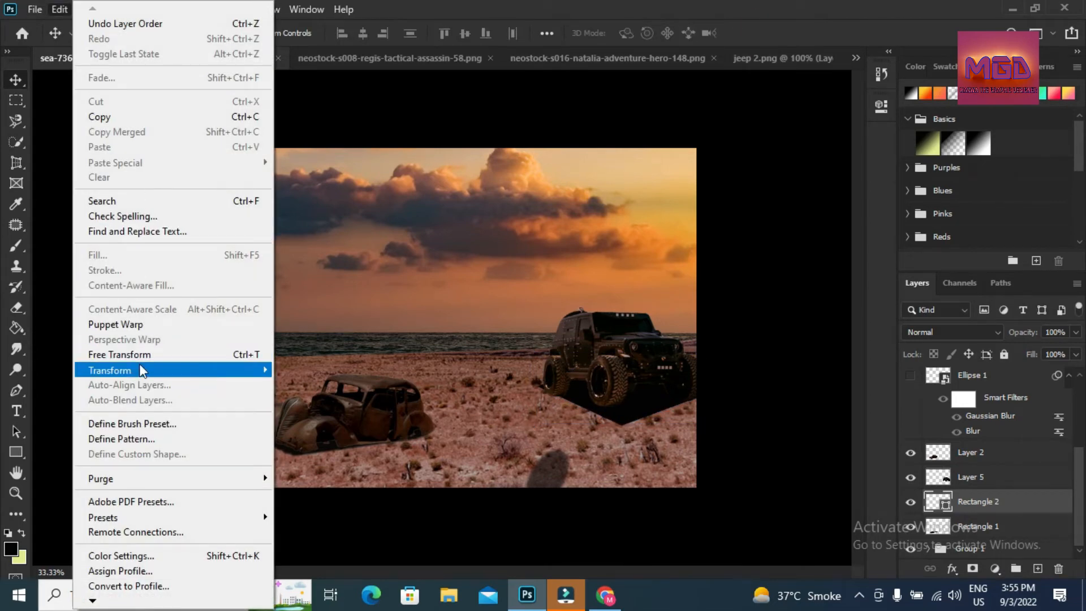
click(322, 161)
drag(536, 389, 537, 395)
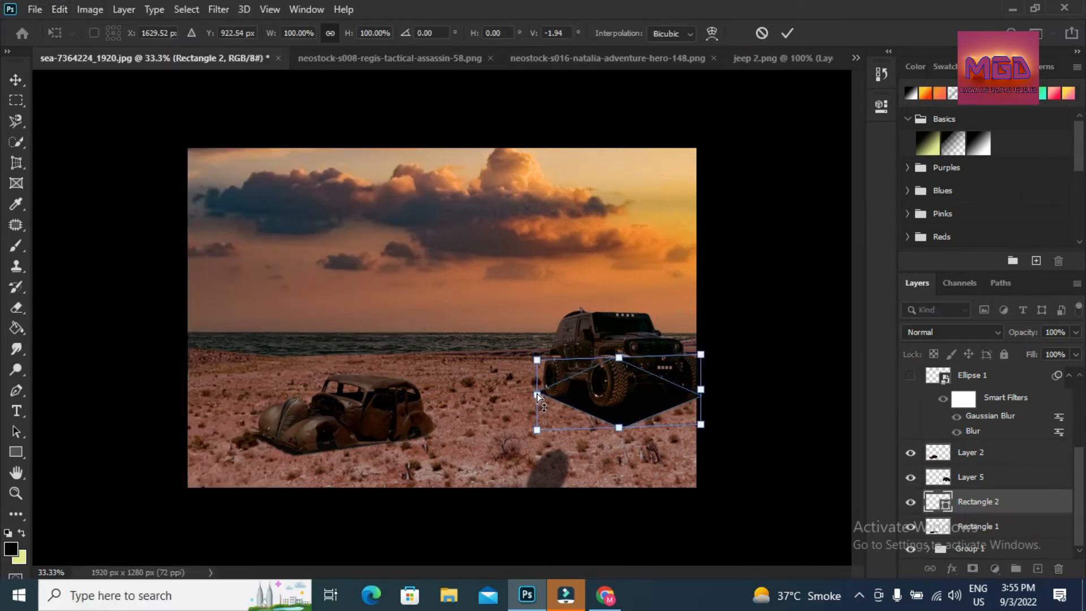
drag(620, 425, 615, 425)
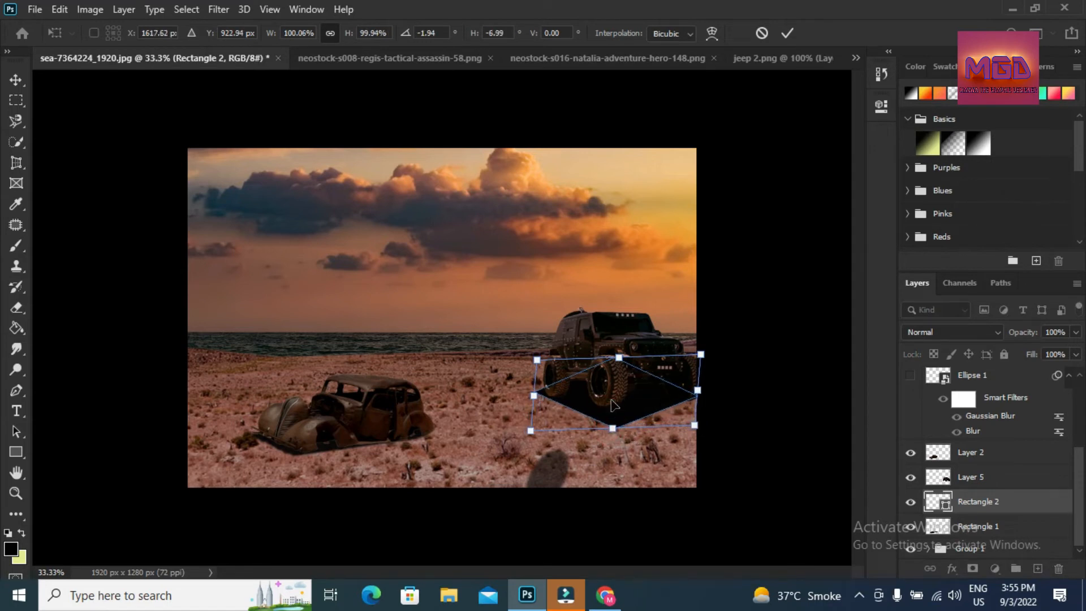
drag(542, 395, 543, 396)
drag(537, 361, 547, 361)
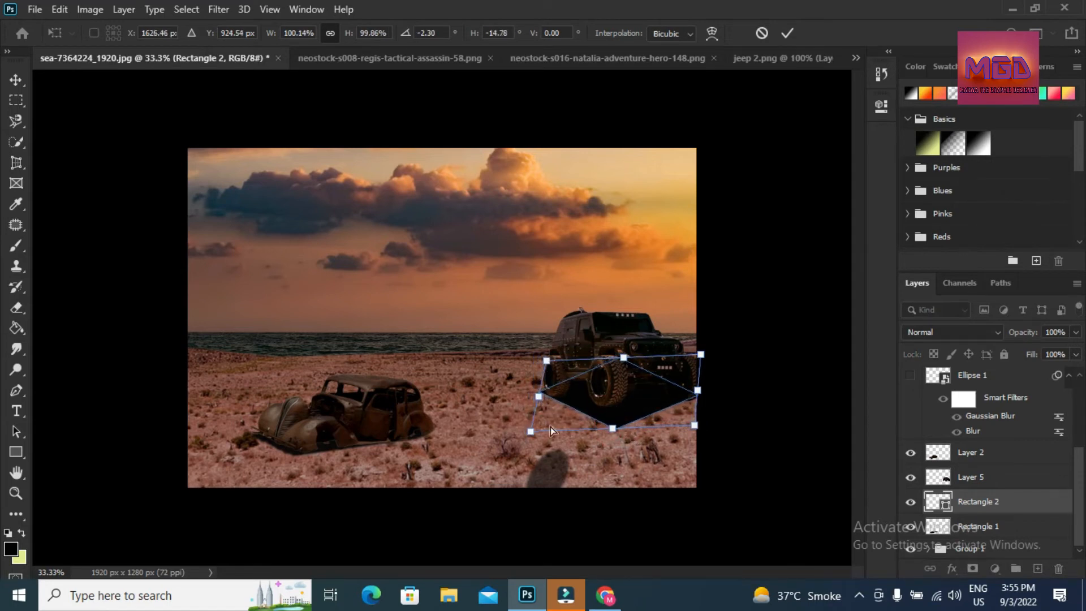
drag(532, 431, 532, 404)
drag(695, 425, 695, 433)
drag(537, 405, 541, 395)
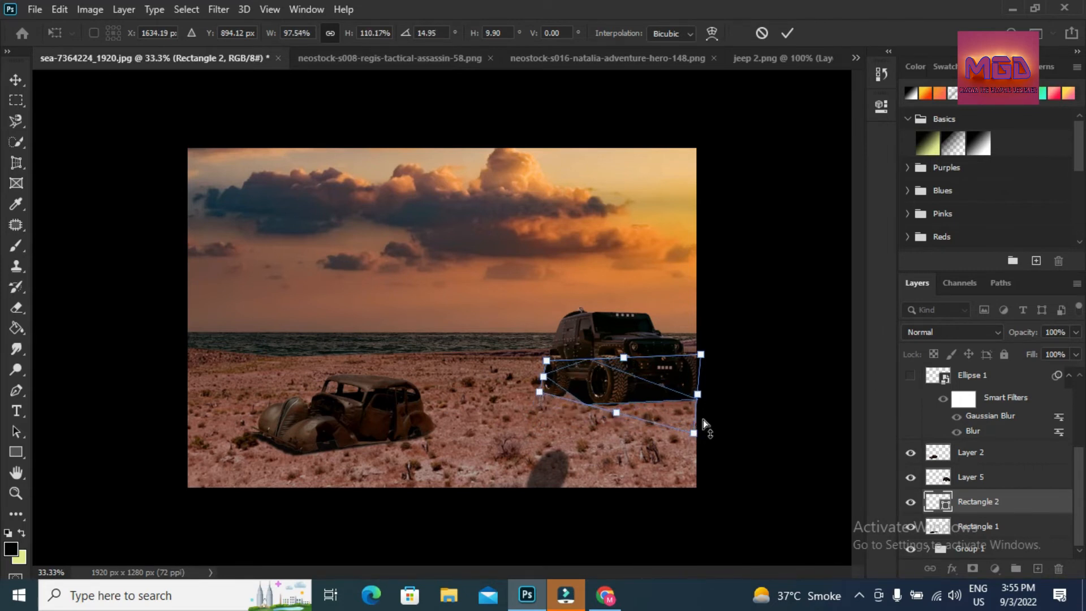
drag(703, 431, 708, 425)
click(787, 32)
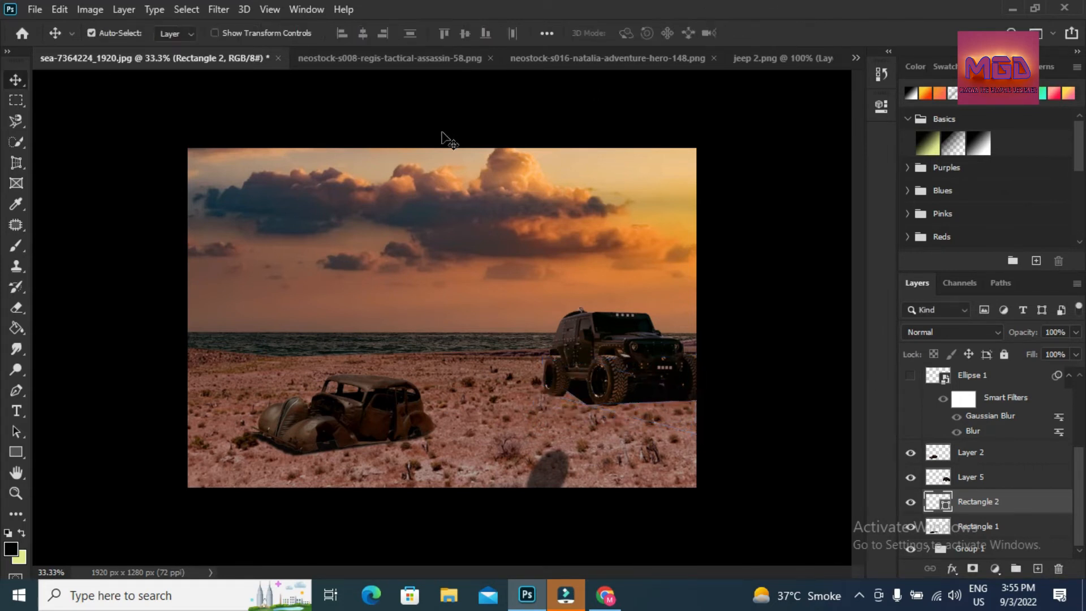
Distort the jeep shadow's left side outward and warp its lower left corner in beneath the rear wheel.
click(59, 9)
mouse_move(181, 368)
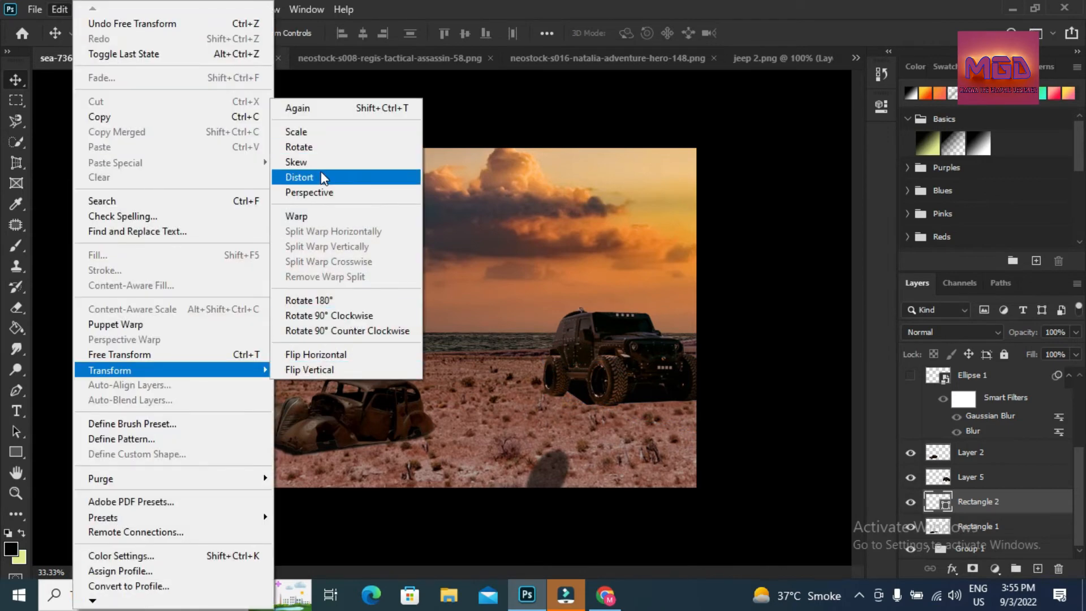
click(321, 172)
mouse_move(545, 385)
mouse_down()
mouse_move(562, 393)
mouse_move(528, 392)
mouse_up()
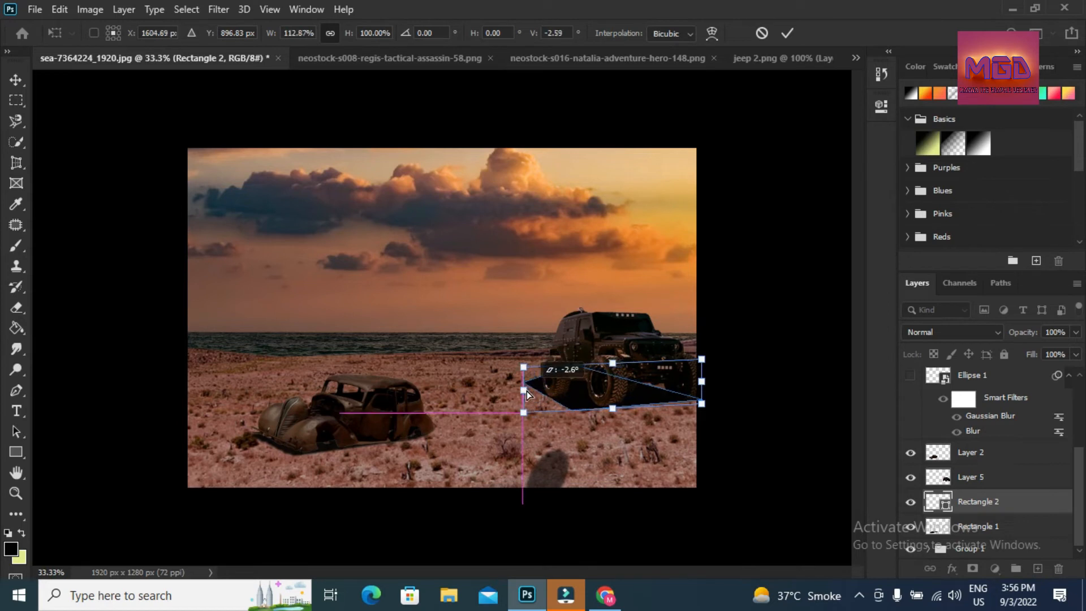
click(712, 34)
drag(524, 413, 533, 363)
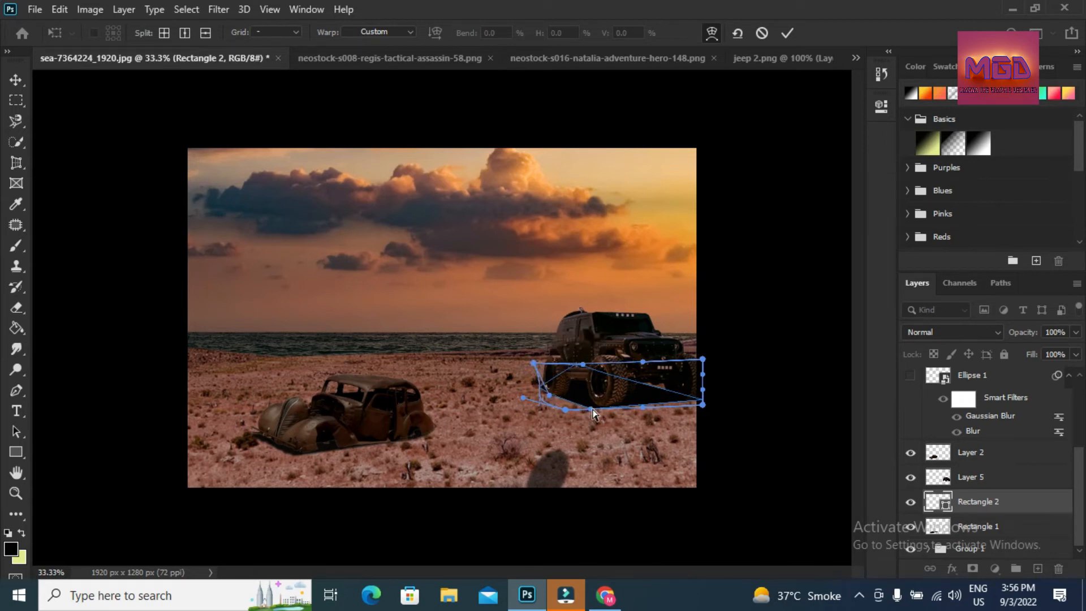
click(788, 33)
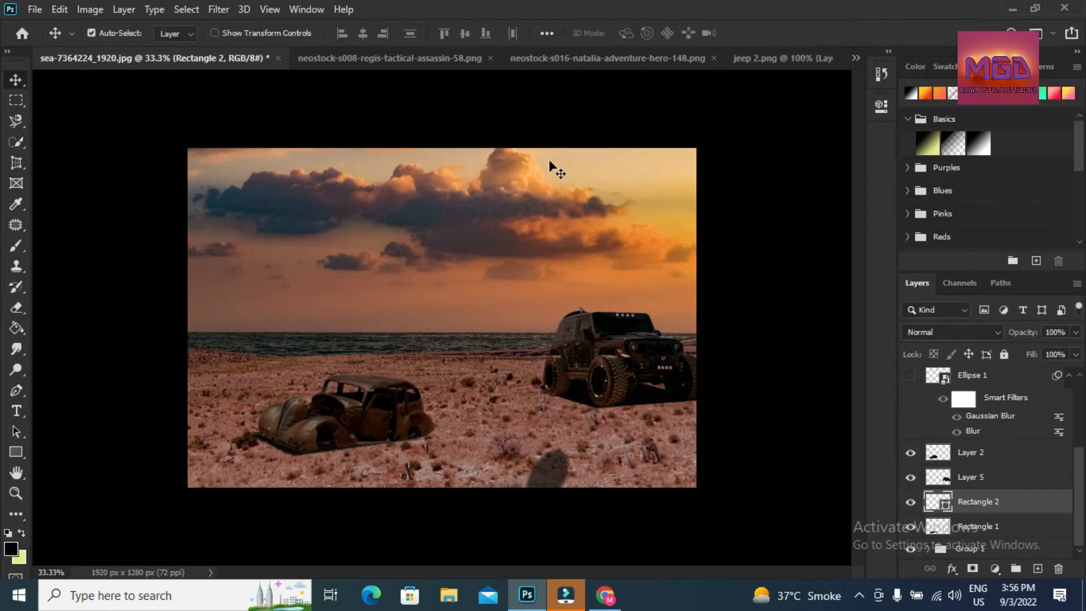
Lower the jeep shadow's opacity to 84% and convert it to a smart object softened with Gaussian Blur.
click(1077, 334)
drag(1077, 352, 1063, 354)
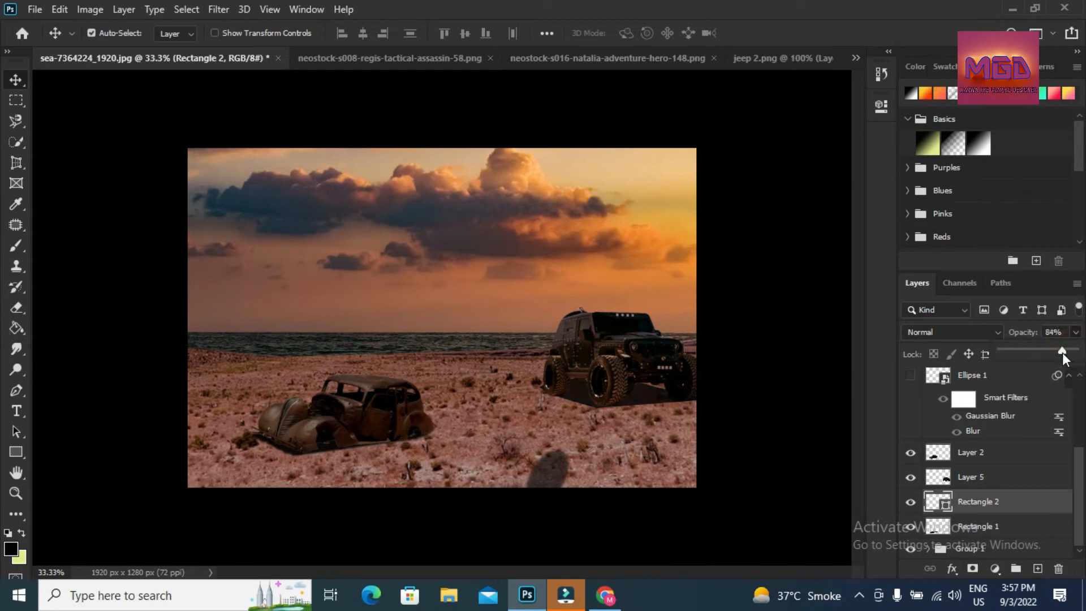
click(216, 10)
mouse_move(254, 184)
click(443, 245)
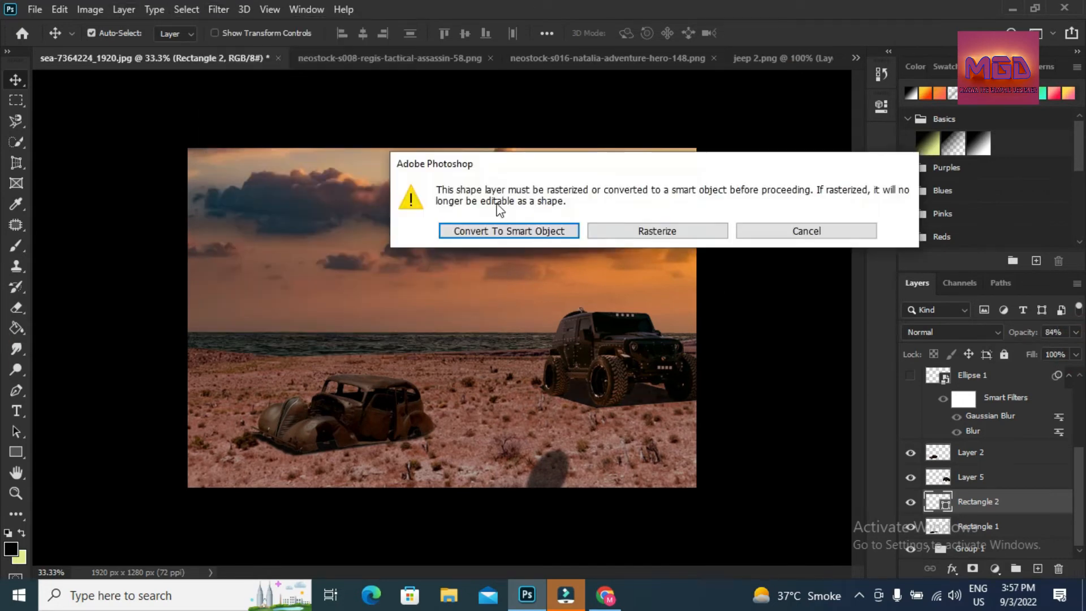
click(507, 230)
drag(607, 295, 617, 295)
click(757, 80)
Show the man, his shadow ellipse and the woman again.
click(910, 375)
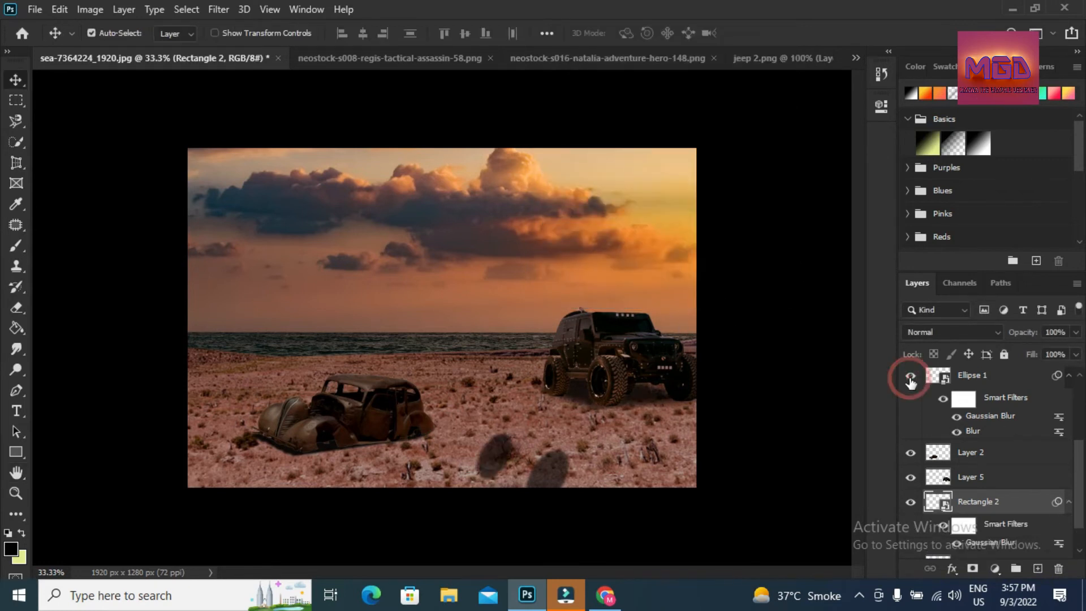
drag(1077, 468, 1082, 507)
scroll(990, 453, up, 3)
click(910, 375)
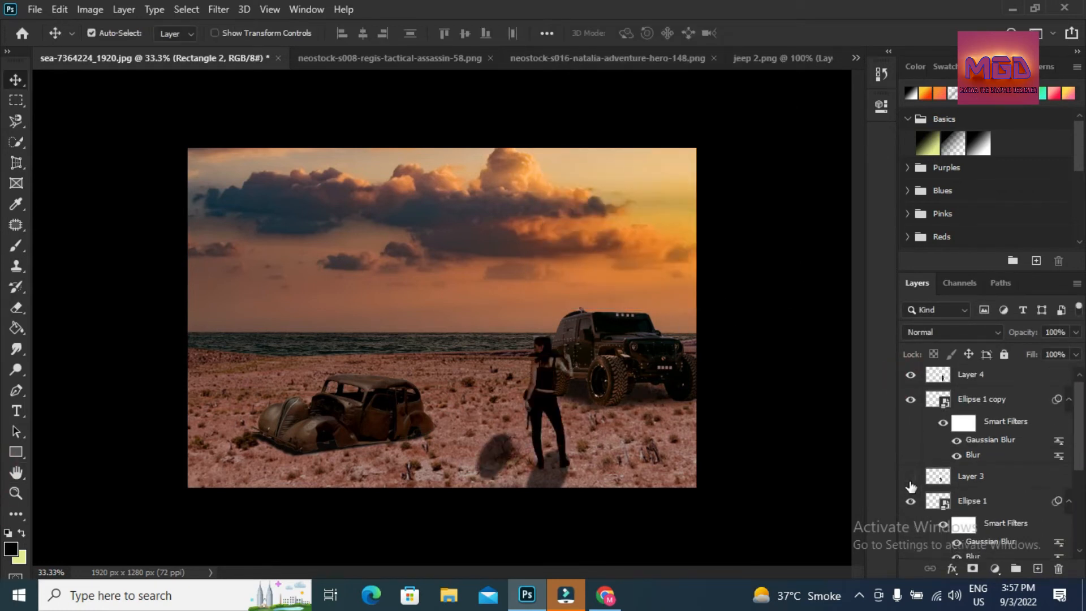
click(910, 477)
scroll(1083, 441, down, 1)
scroll(1084, 442, up, 1)
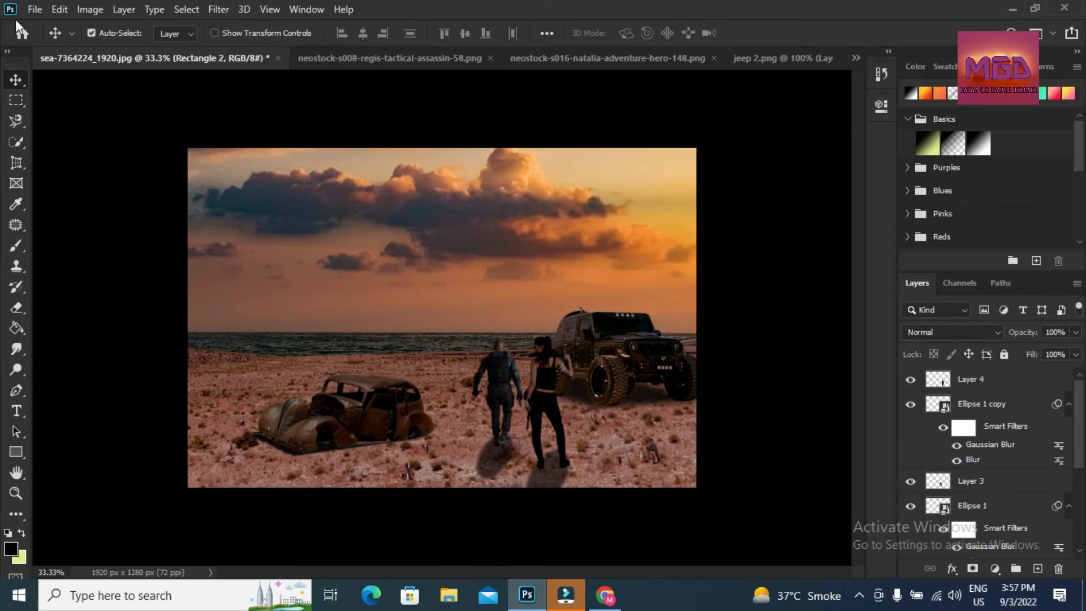
Close the man, woman and jeep source documents without saving their changes.
click(490, 57)
click(631, 59)
click(549, 228)
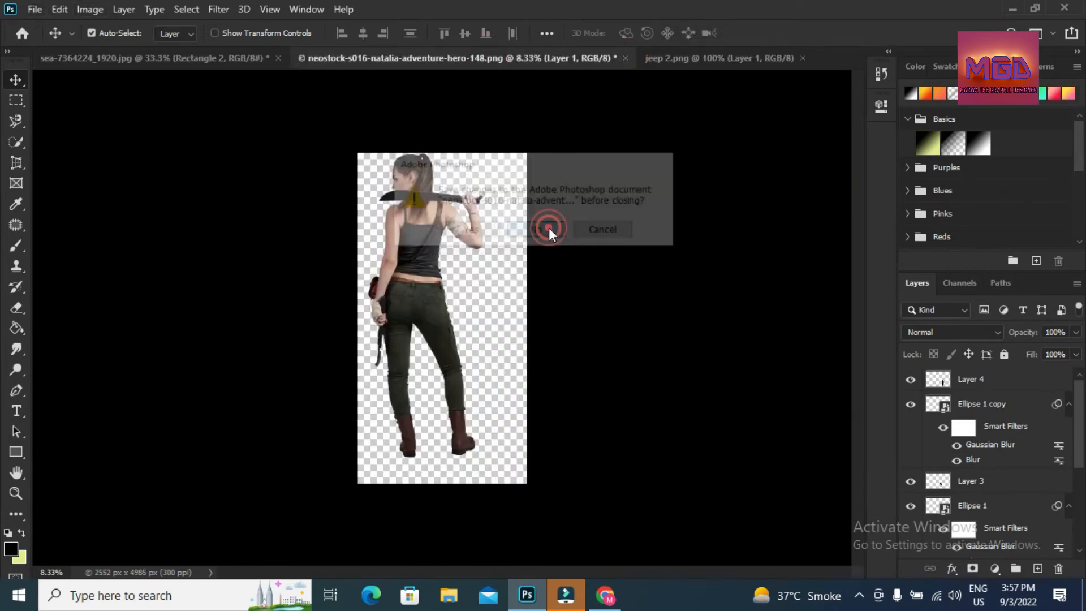
Open the image "ship png" and bring the cruise ship into the sunset scene just above the sea horizon.
click(59, 9)
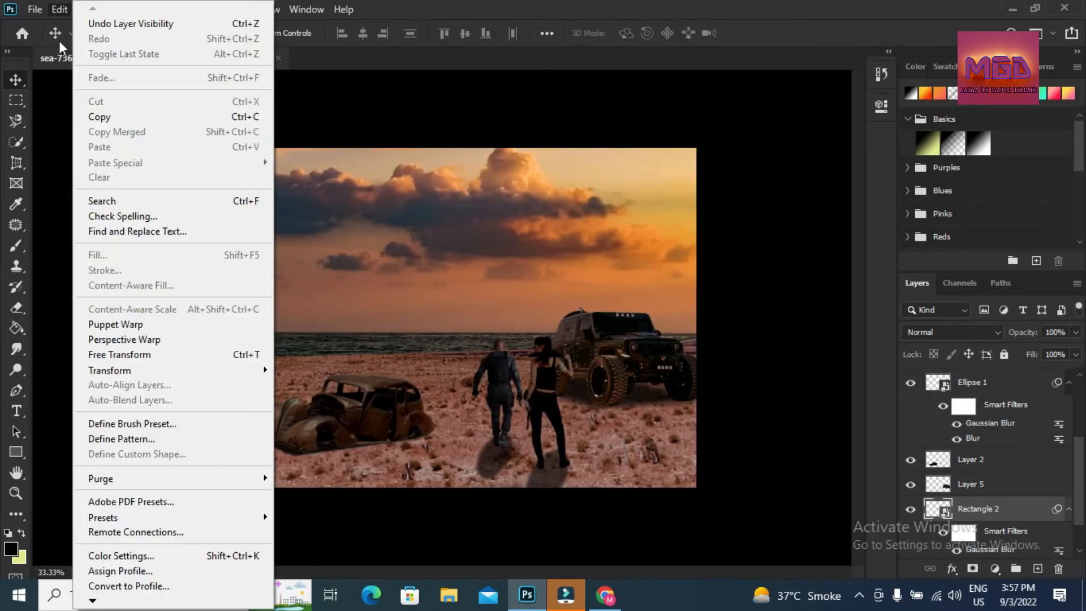
mouse_move(35, 9)
click(90, 42)
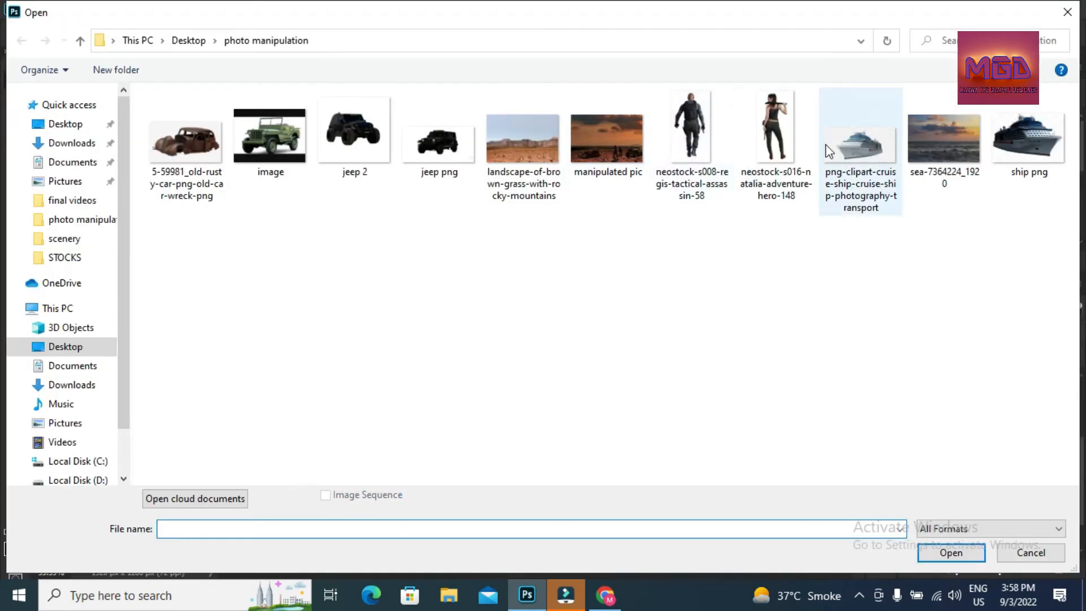
click(1029, 136)
double_click(1057, 147)
drag(411, 337, 387, 309)
Move the ship's layer into Group 1, between the desert ground (Layer 1) and the sky (Layer 0).
scroll(1006, 511, down, 3)
drag(1008, 444, 1023, 537)
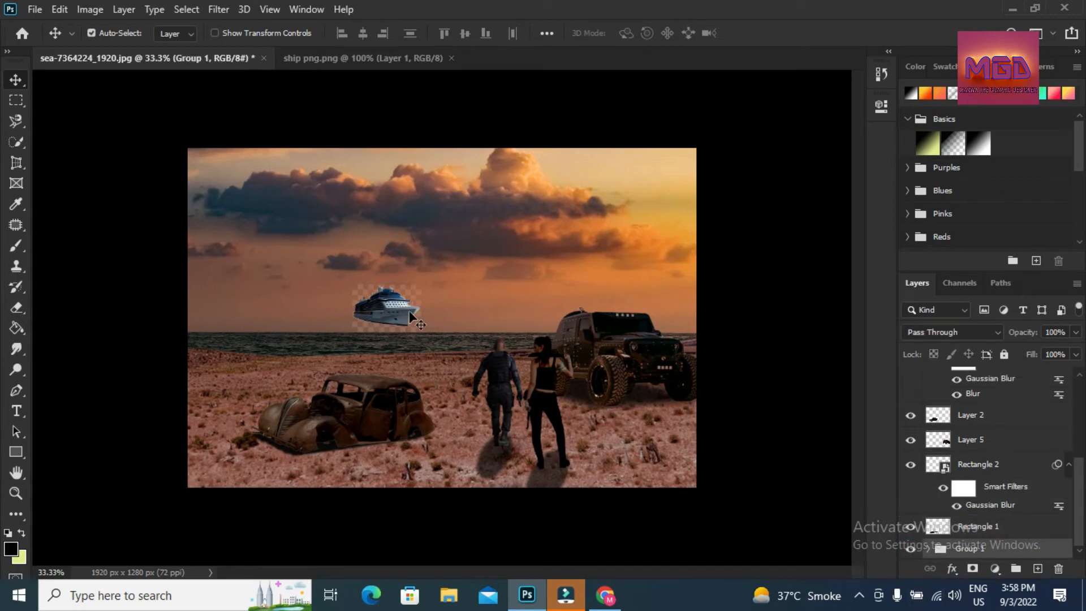
key(ctrl+t)
click(762, 34)
key(z)
key(ctrl+plus)
key(ctrl+plus)
click(15, 311)
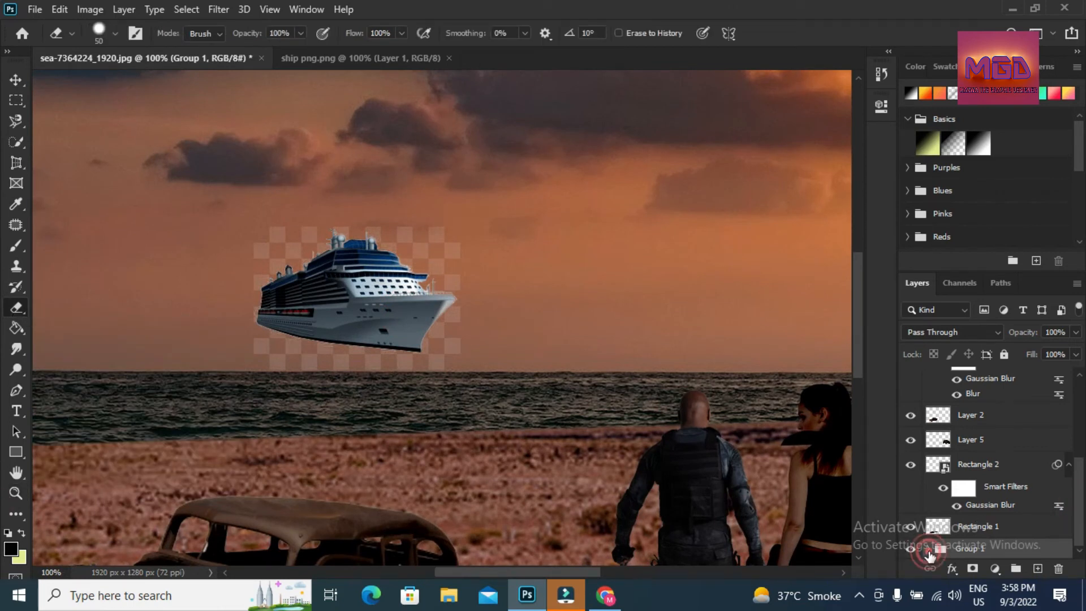
click(928, 551)
click(912, 497)
click(912, 497)
drag(994, 496, 994, 533)
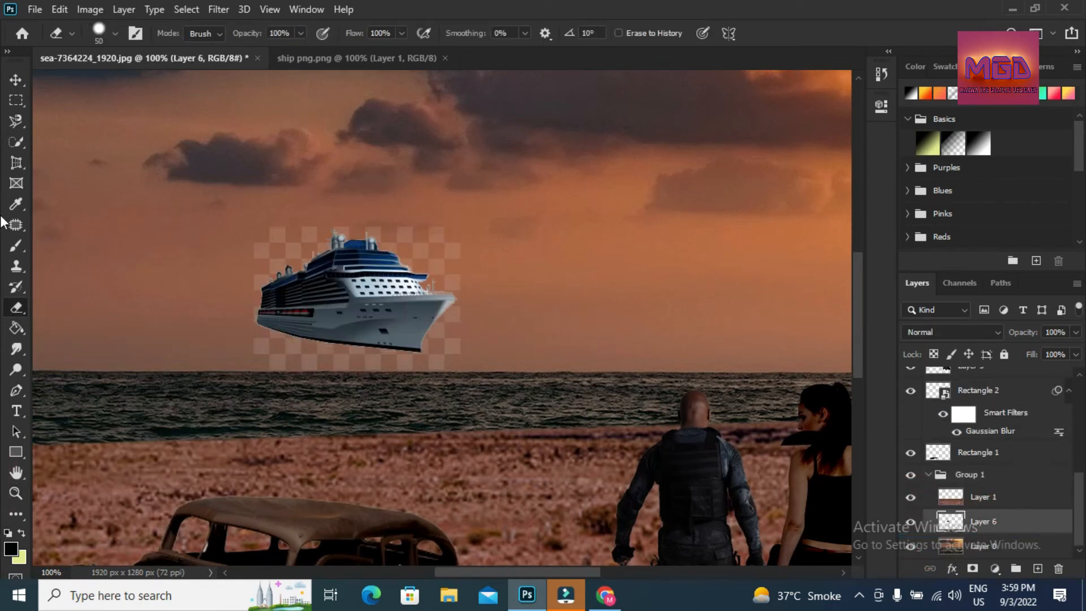
Remove the checkered background squares around the ship with the Magic Eraser at tolerance 32.
drag(453, 247, 415, 227)
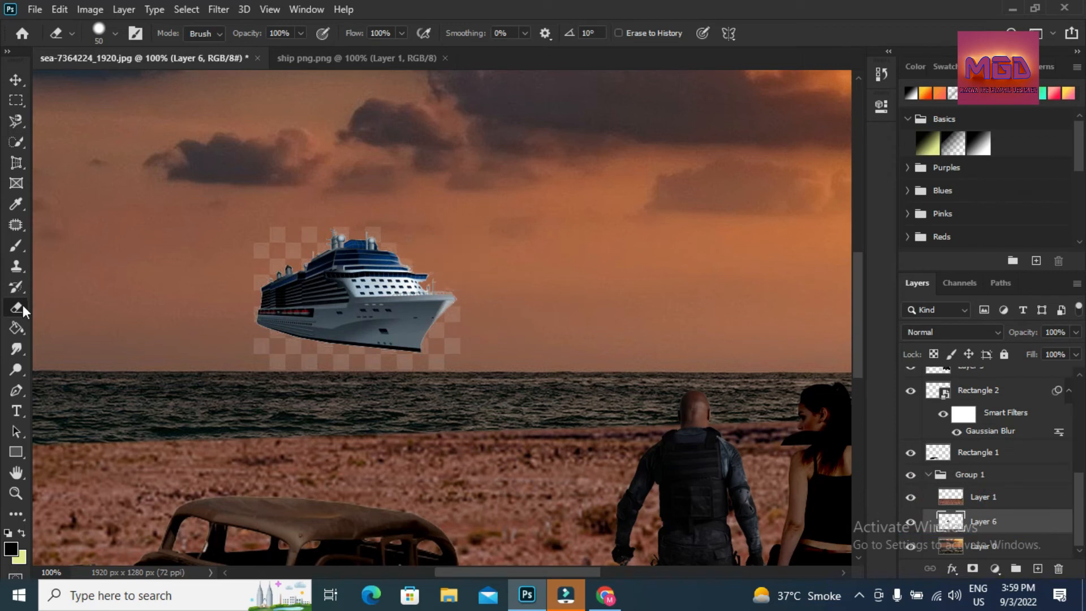
right_click(22, 311)
click(80, 338)
click(257, 250)
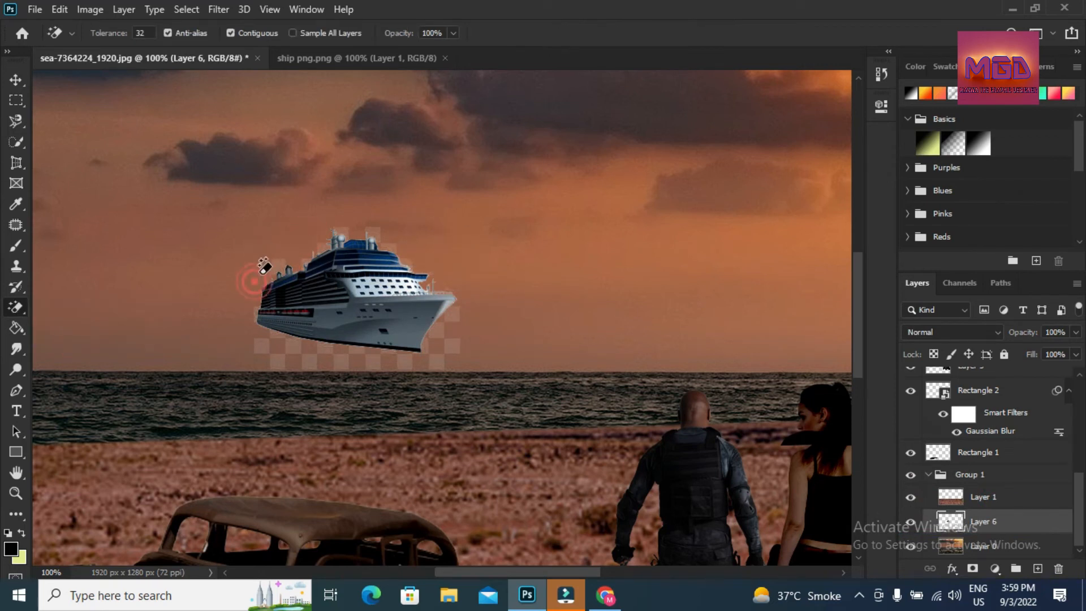
click(293, 342)
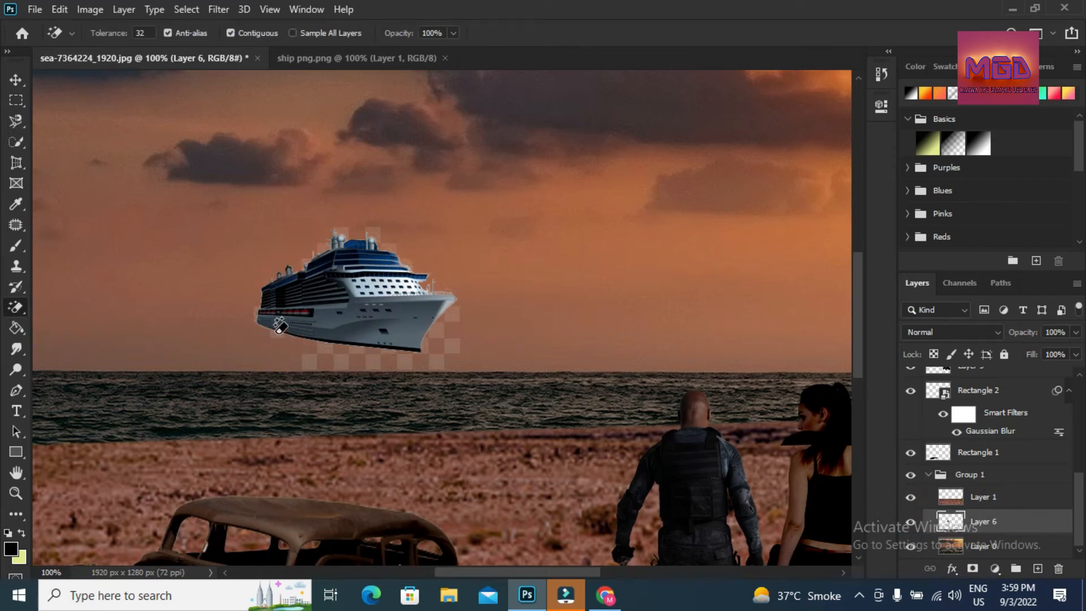
click(343, 356)
click(435, 334)
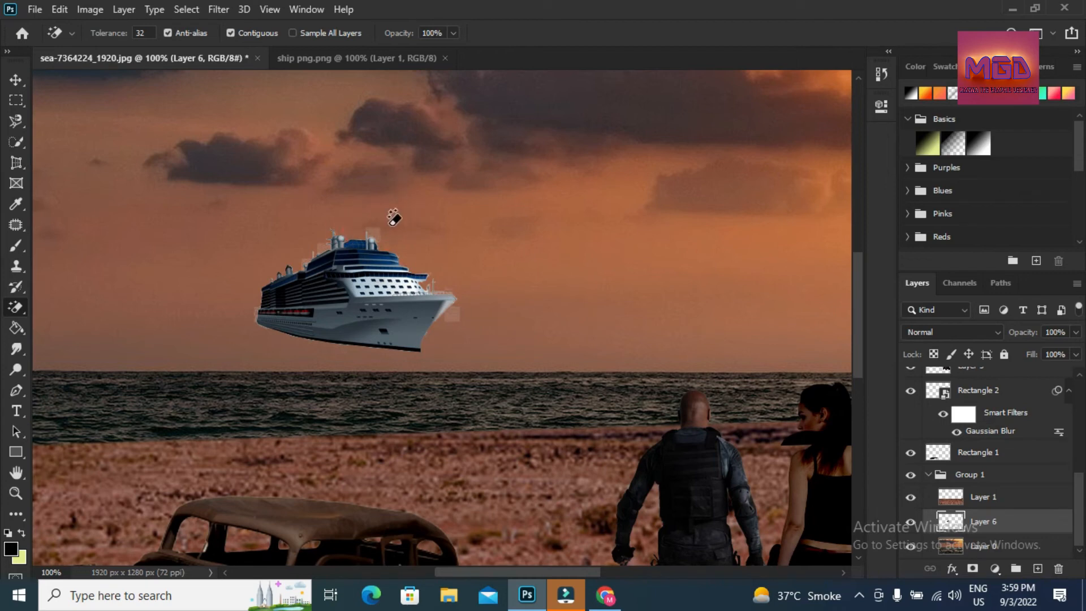
Erase the leftover background square beside the ship's bow with the regular Eraser.
click(16, 493)
click(368, 292)
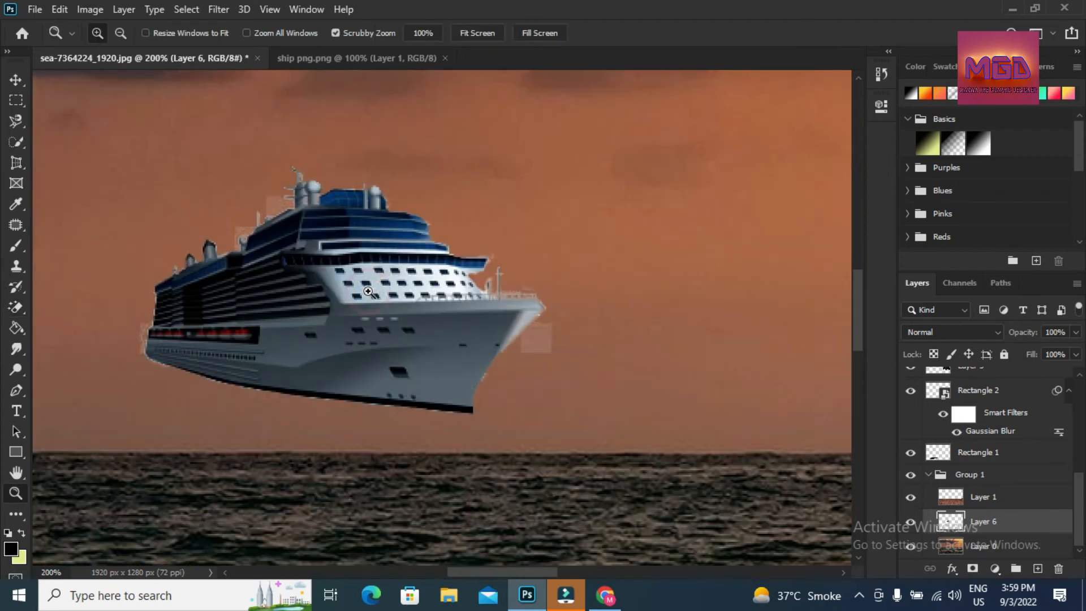
right_click(17, 307)
click(33, 305)
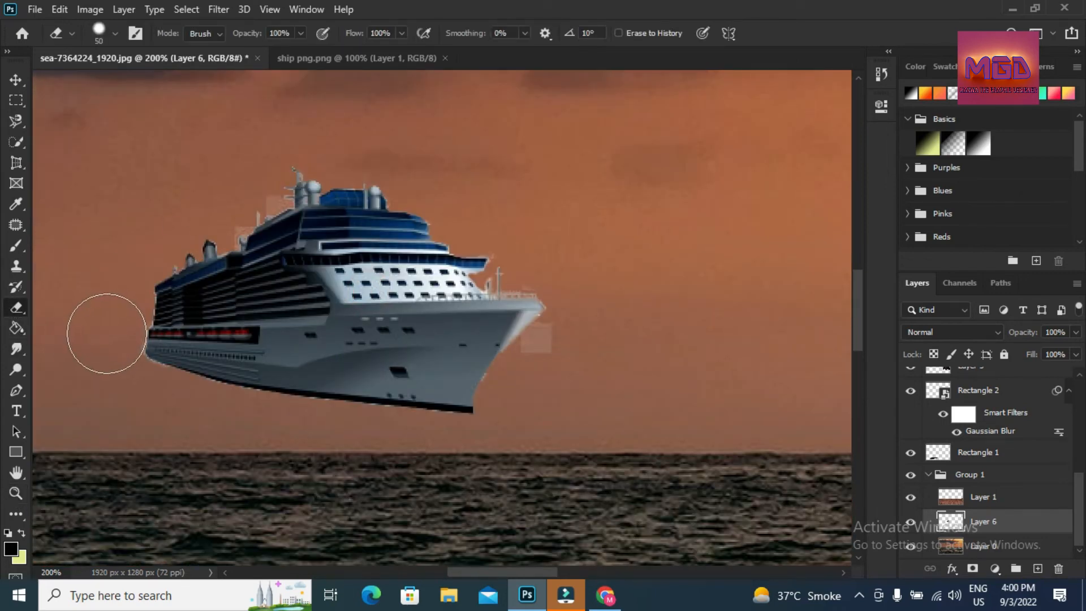
click(565, 359)
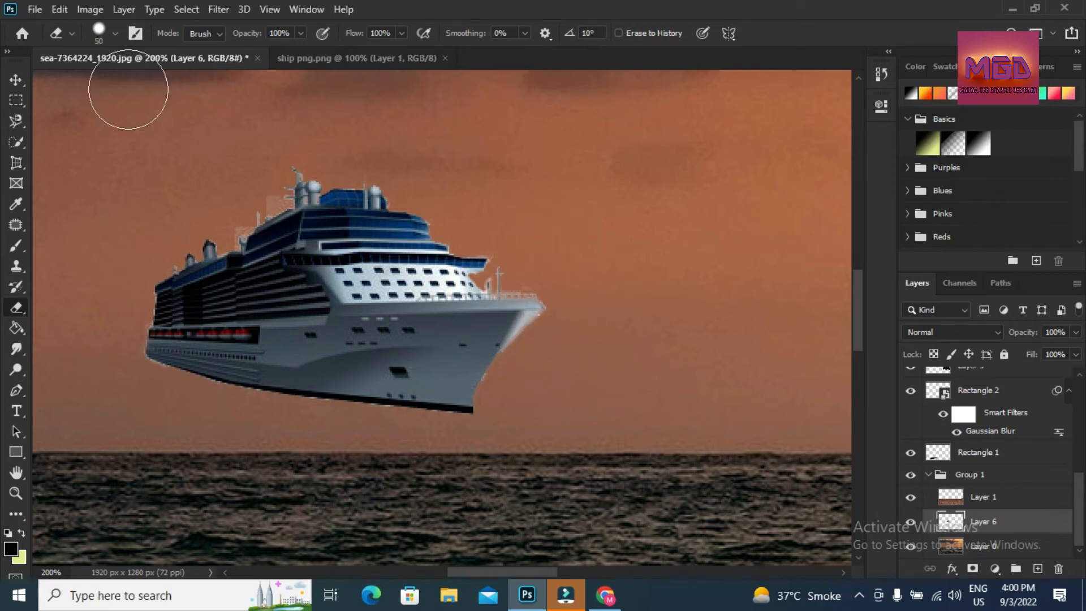
Reduce the eraser brush size to 7 and erase the leftover squares around the ship's masts and upper decks.
click(115, 33)
click(475, 7)
click(115, 33)
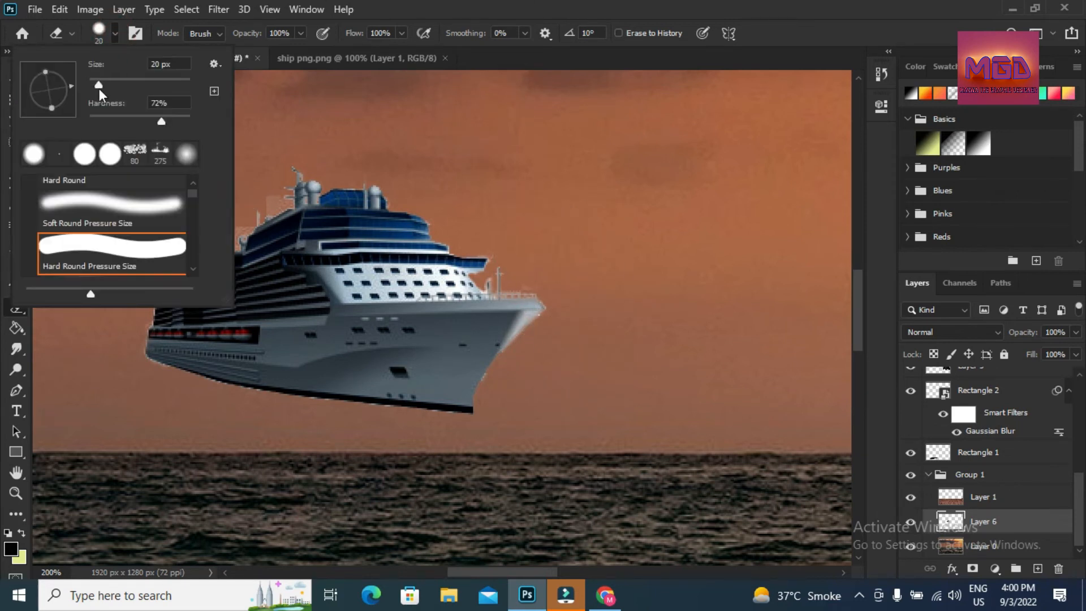
drag(99, 85, 93, 85)
click(304, 183)
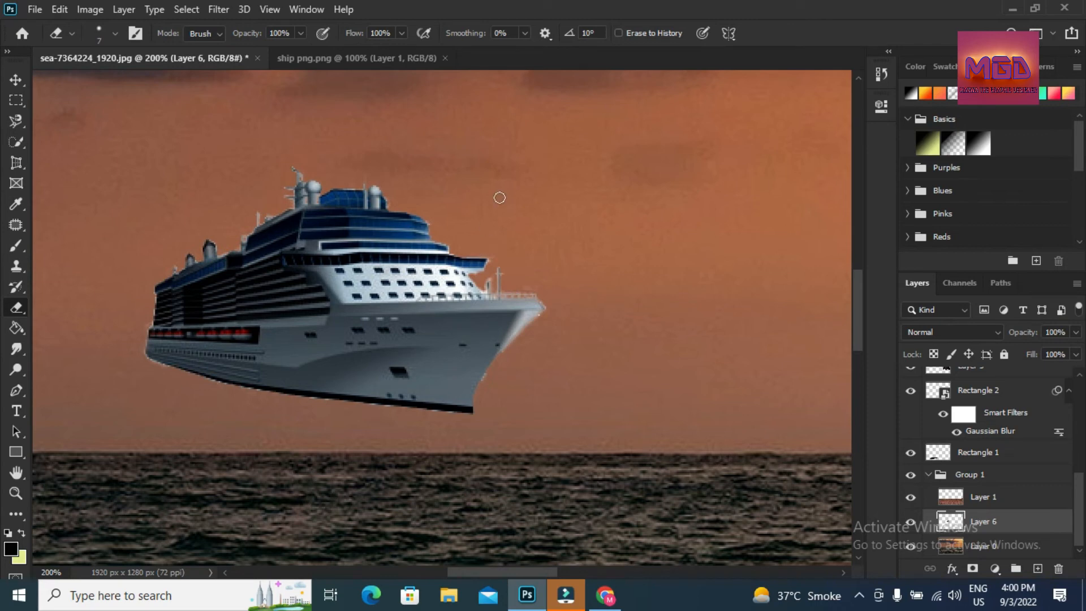
Move the cleaned-up ship down from the sky onto the sea at the horizon.
click(16, 493)
alt+click(355, 258)
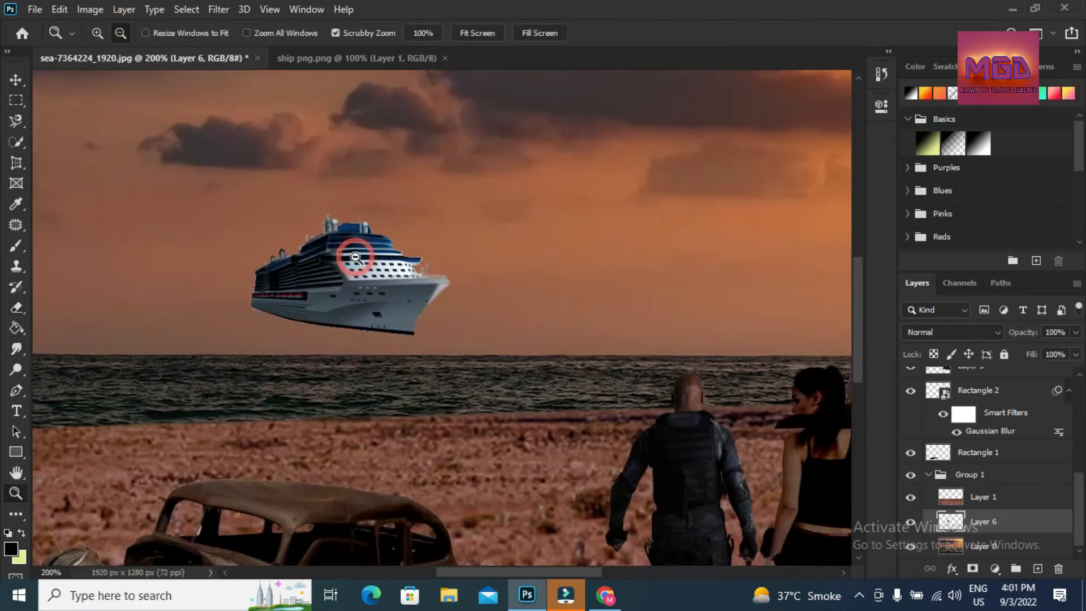
alt+click(355, 258)
click(16, 80)
drag(388, 269, 408, 338)
Free-transform the ship, trying larger sizes before settling on about 100% scale, and place it on the horizon above the car wreck.
key(ctrl+t)
drag(442, 303, 552, 236)
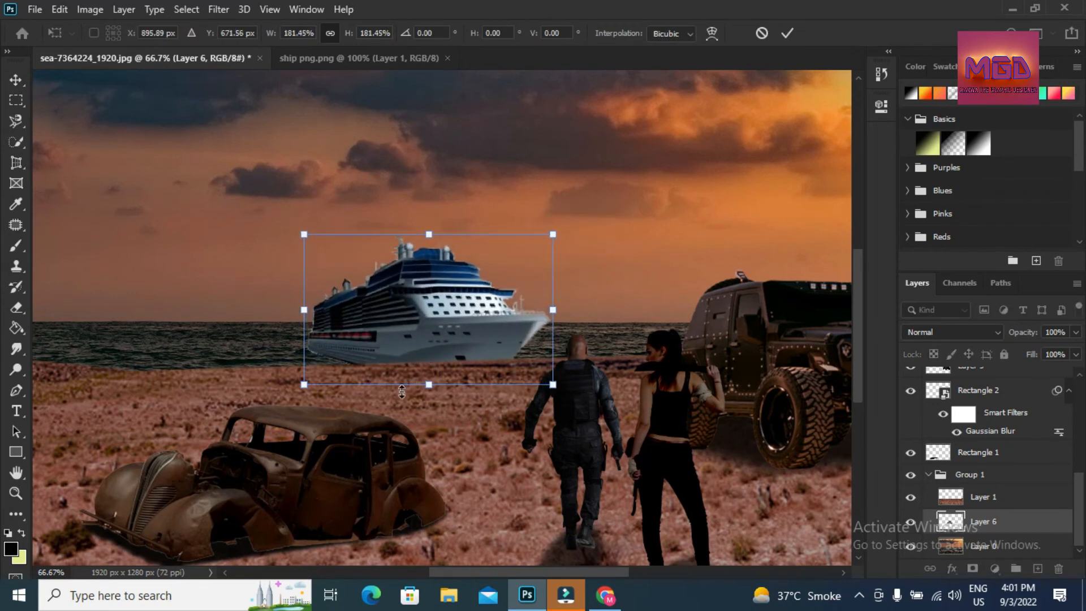
drag(423, 330, 190, 333)
drag(321, 239, 271, 272)
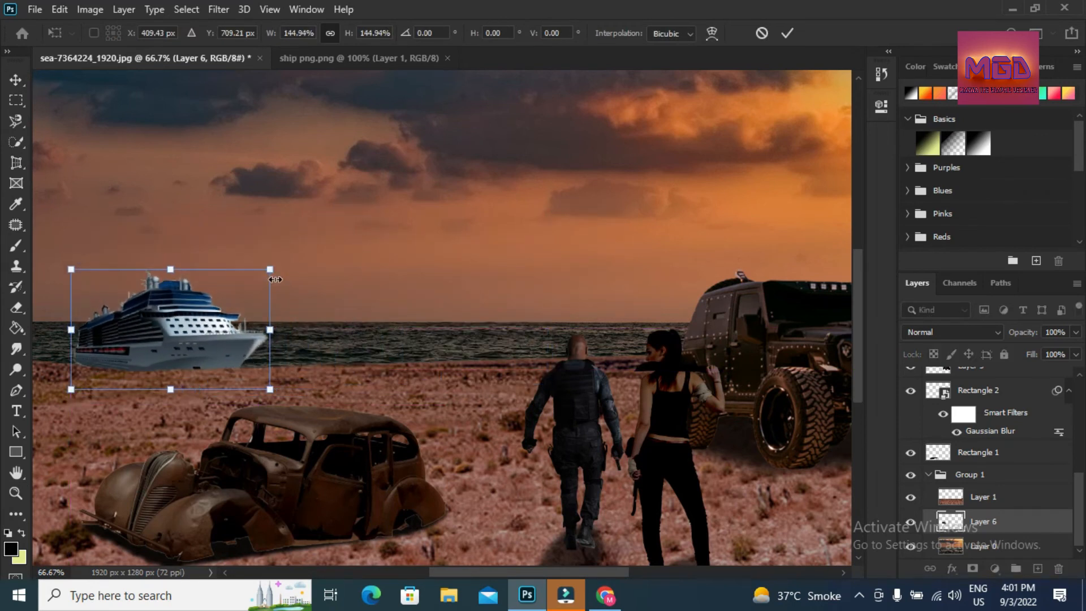
drag(188, 326, 144, 328)
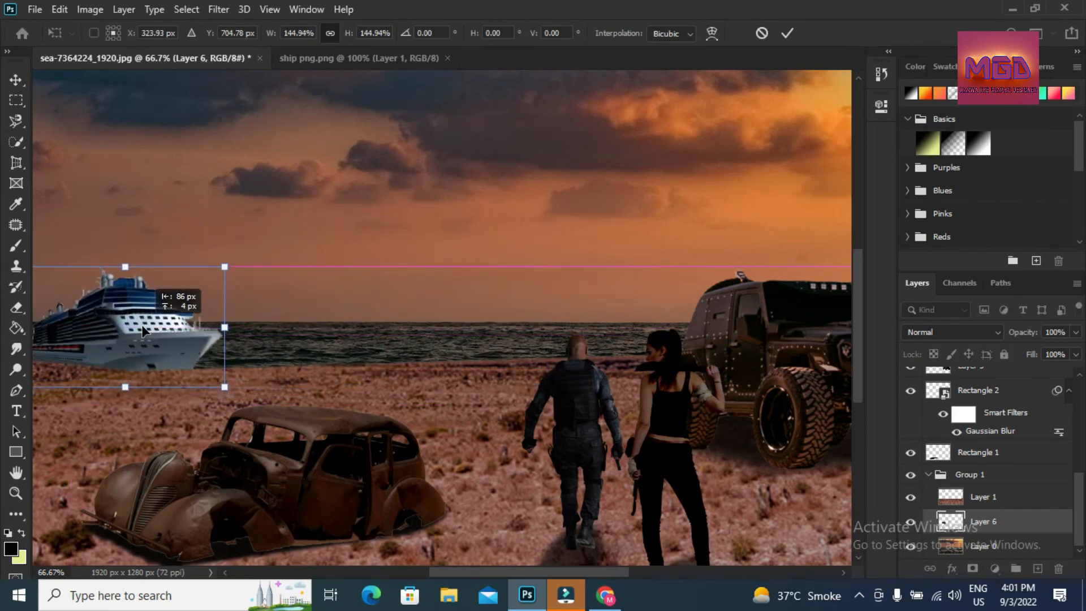
drag(225, 266, 165, 303)
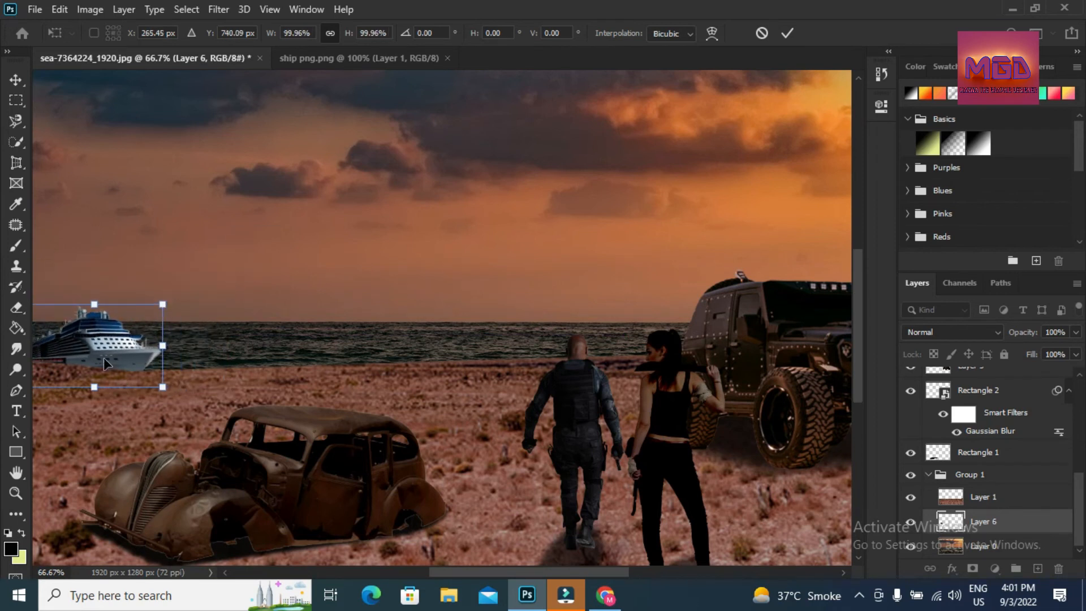
drag(108, 358, 296, 306)
click(787, 33)
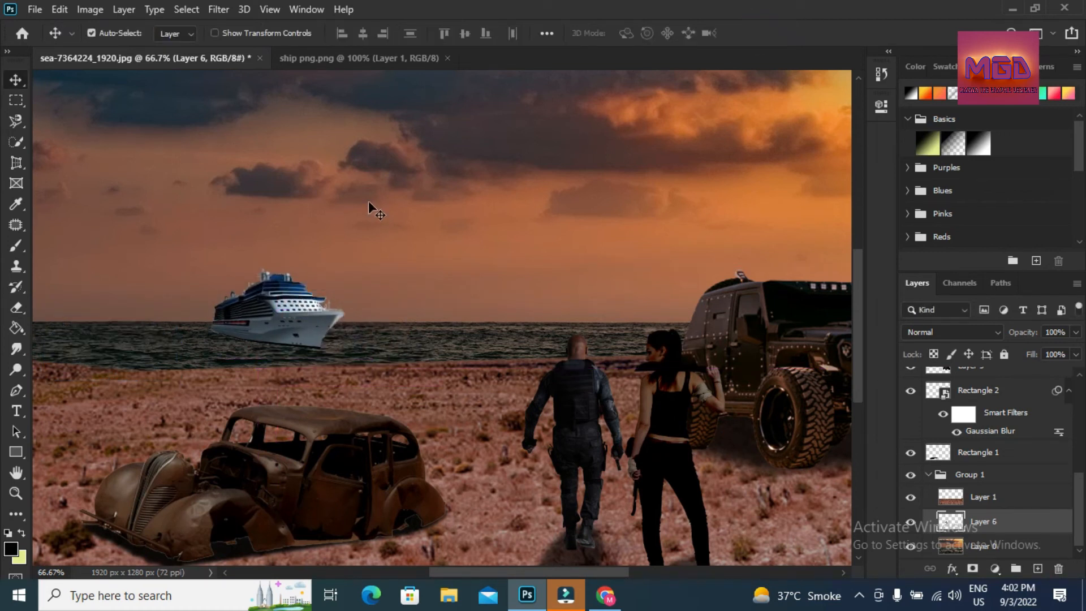
Darken the ship with a Levels adjustment, setting the input black level to 21 and the output white level to 179.
click(91, 9)
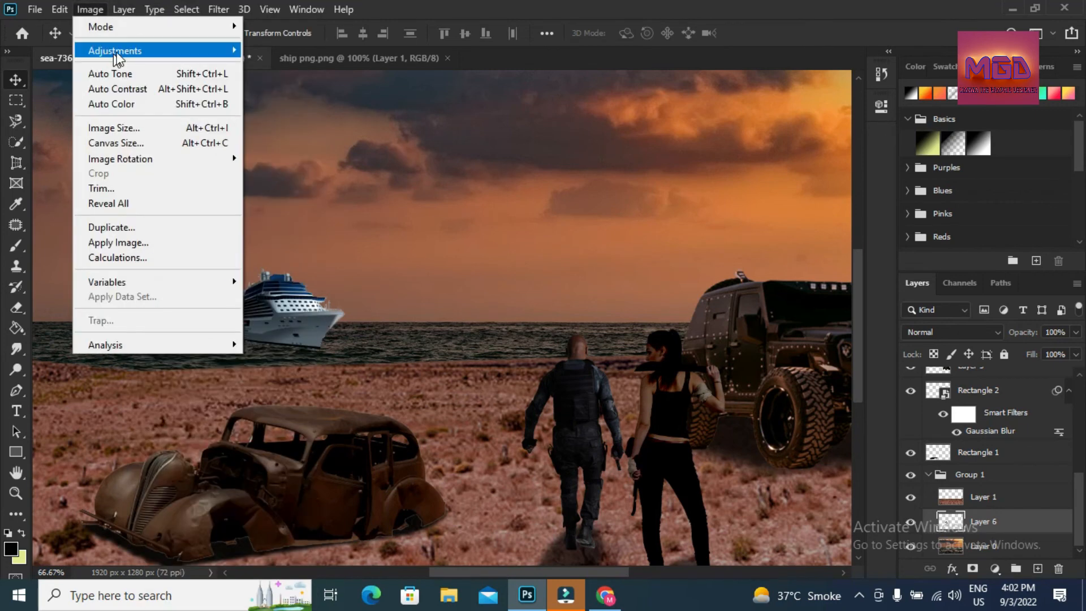
mouse_move(114, 48)
click(308, 64)
drag(951, 275, 893, 277)
mouse_move(752, 207)
mouse_down()
mouse_move(784, 206)
mouse_move(762, 212)
mouse_up()
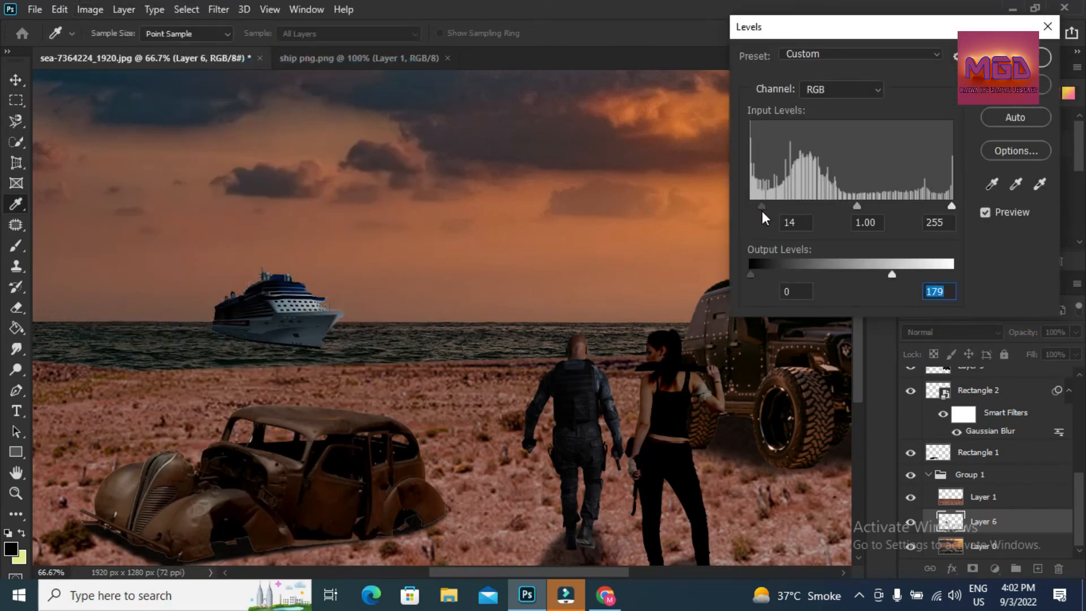
drag(861, 205, 861, 203)
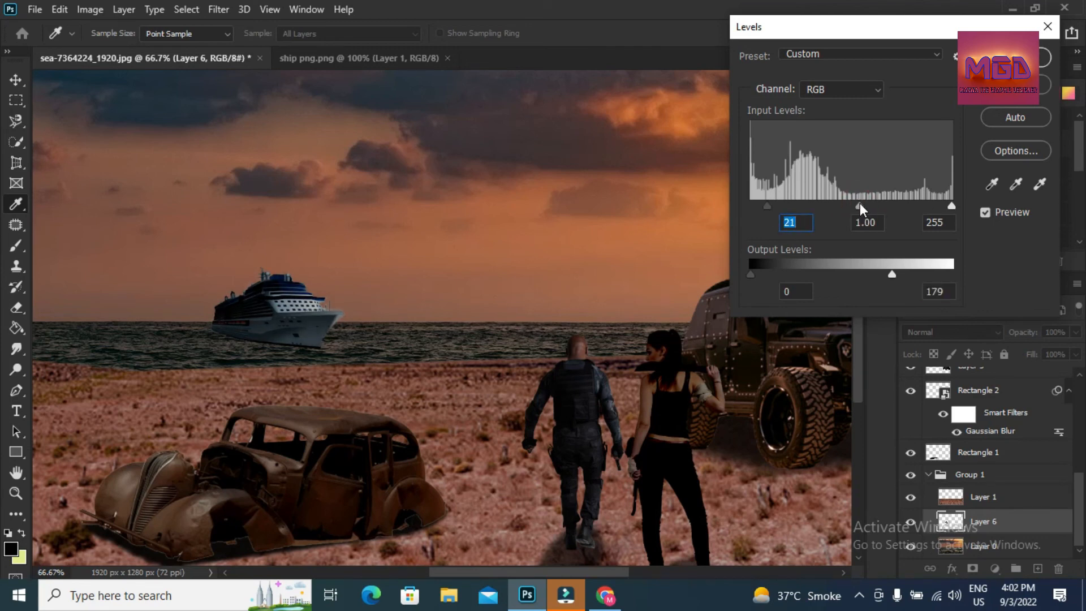
key(Return)
Apply Hue/Saturation to the ship with hue -14 and saturation -39.
click(90, 9)
mouse_move(114, 50)
click(340, 129)
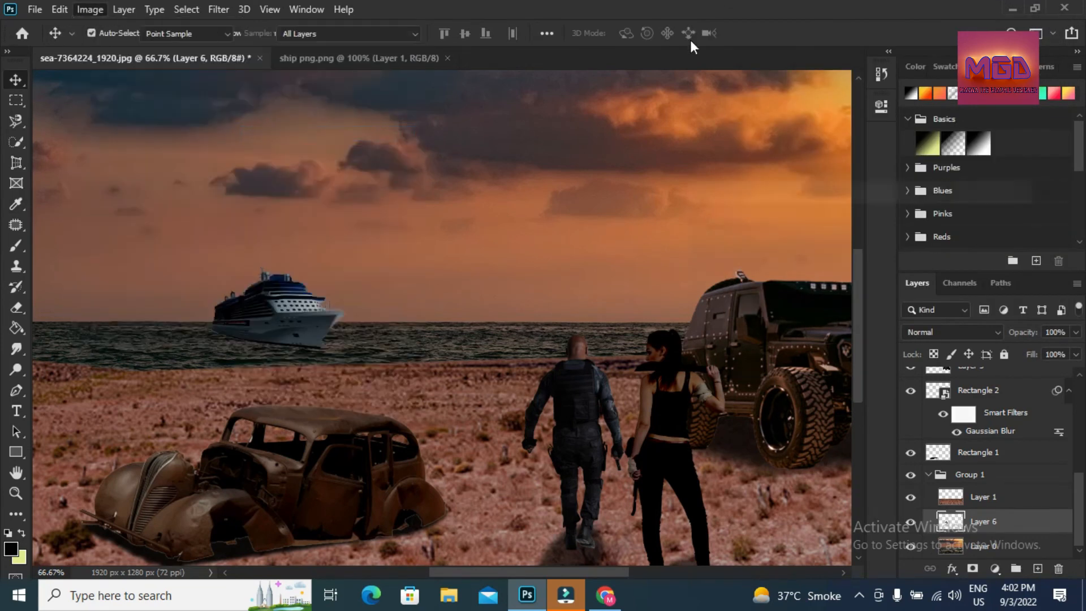
mouse_move(824, 293)
mouse_down()
mouse_move(850, 293)
mouse_move(812, 300)
mouse_up()
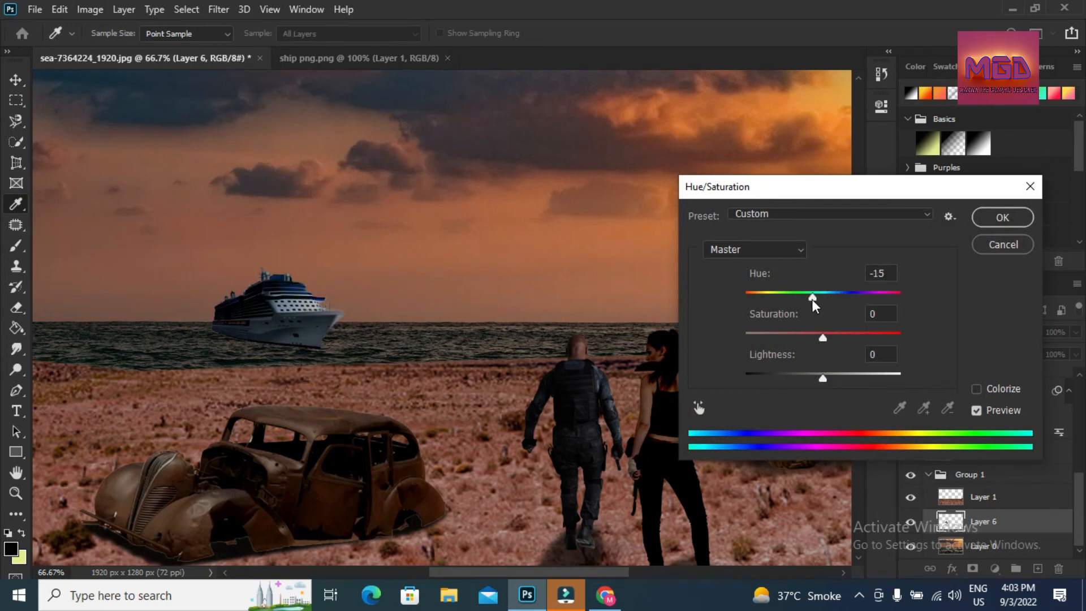
drag(824, 338, 793, 341)
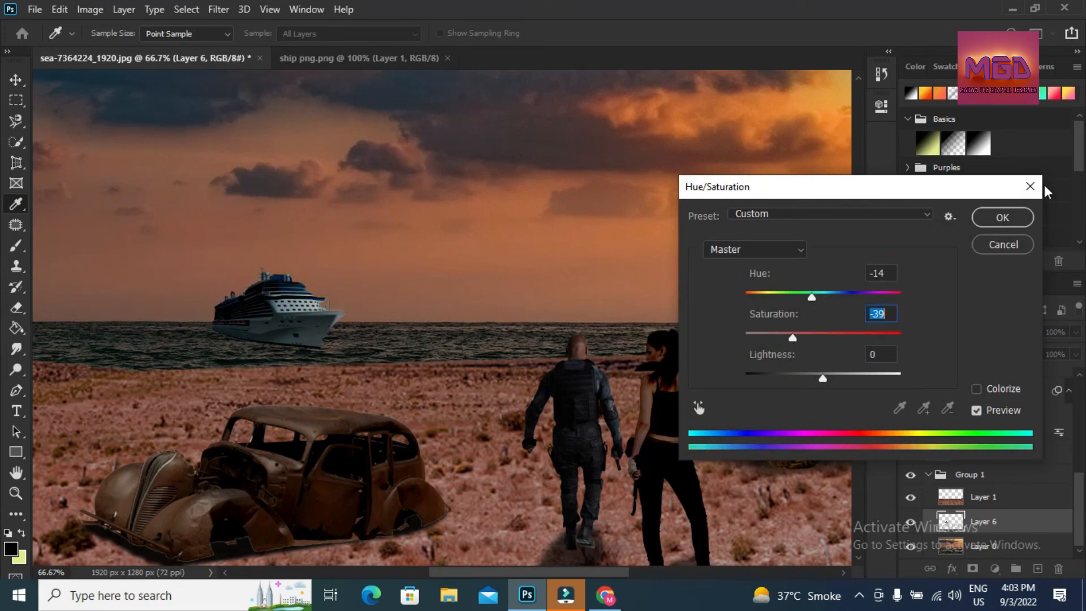
click(985, 220)
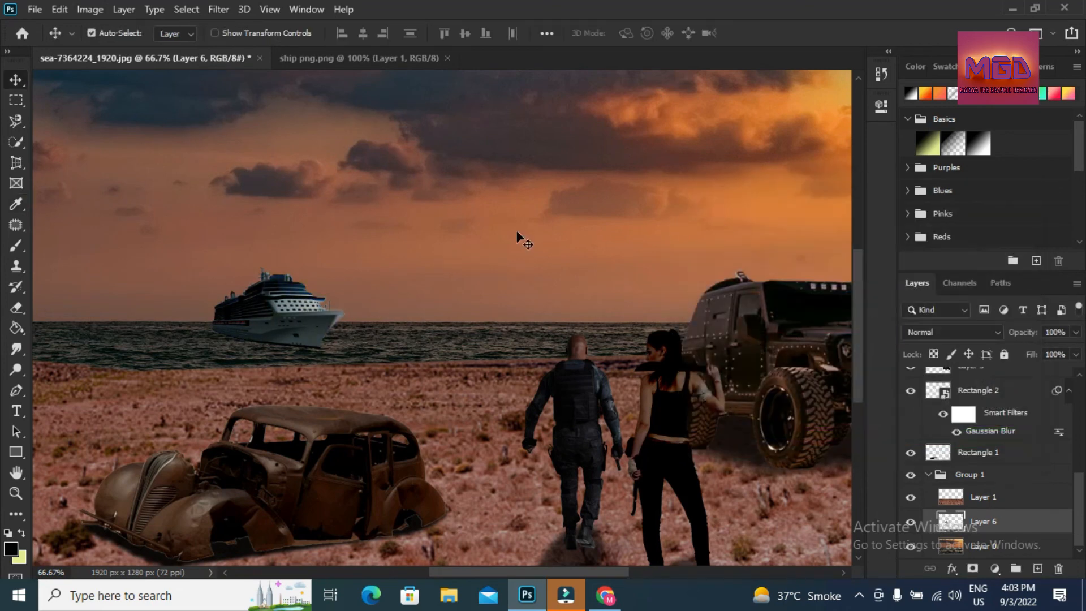
Duplicate Layer 0 above the ship's layer and mask the copy with a freehand selection over the sea, keeping the copy's image active.
click(983, 547)
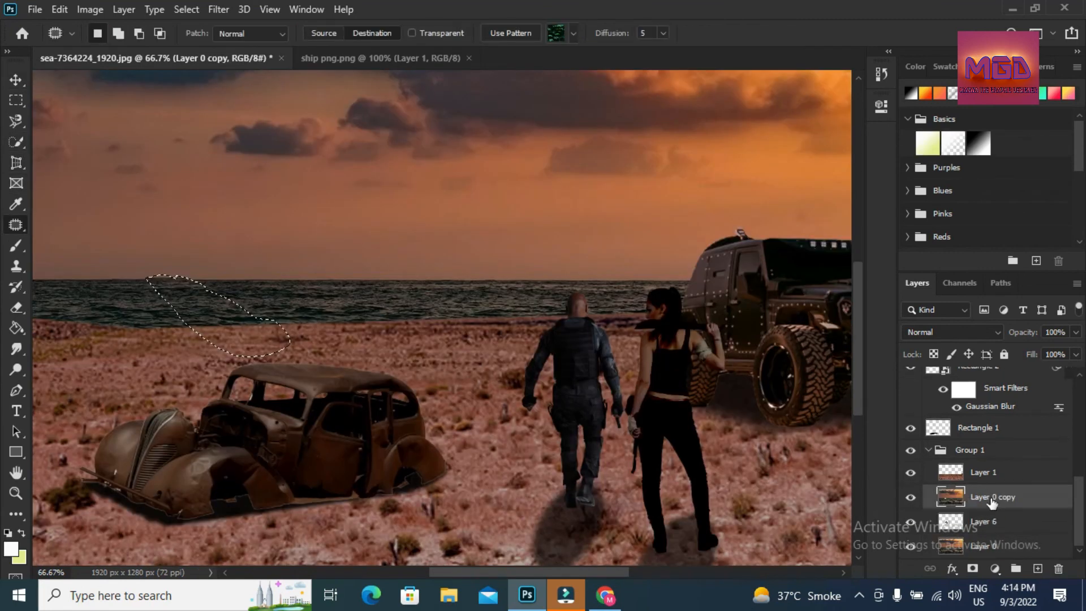
drag(147, 278, 150, 283)
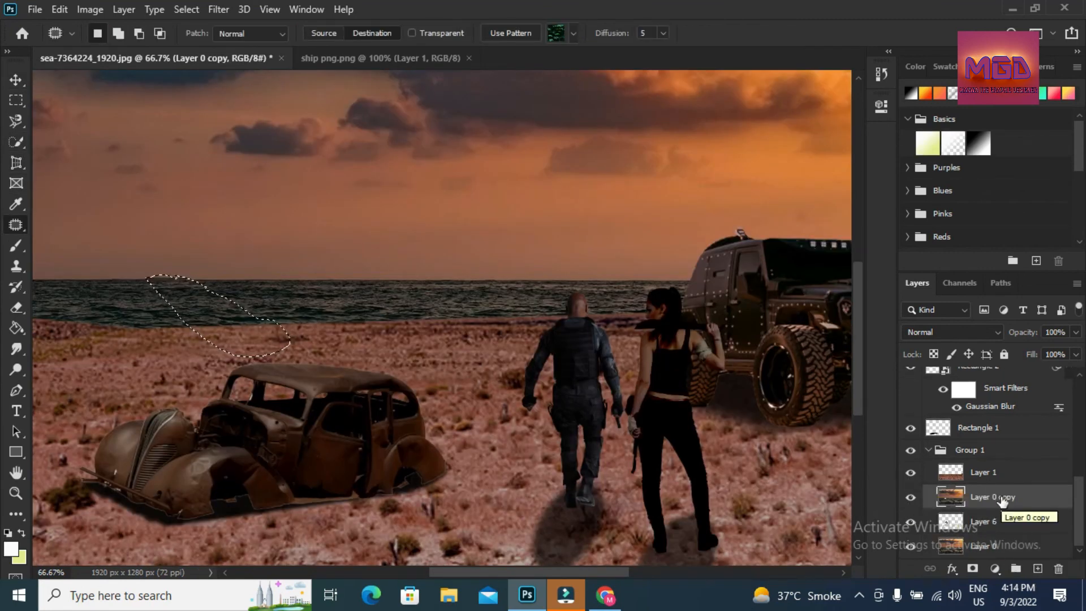
click(972, 569)
click(950, 497)
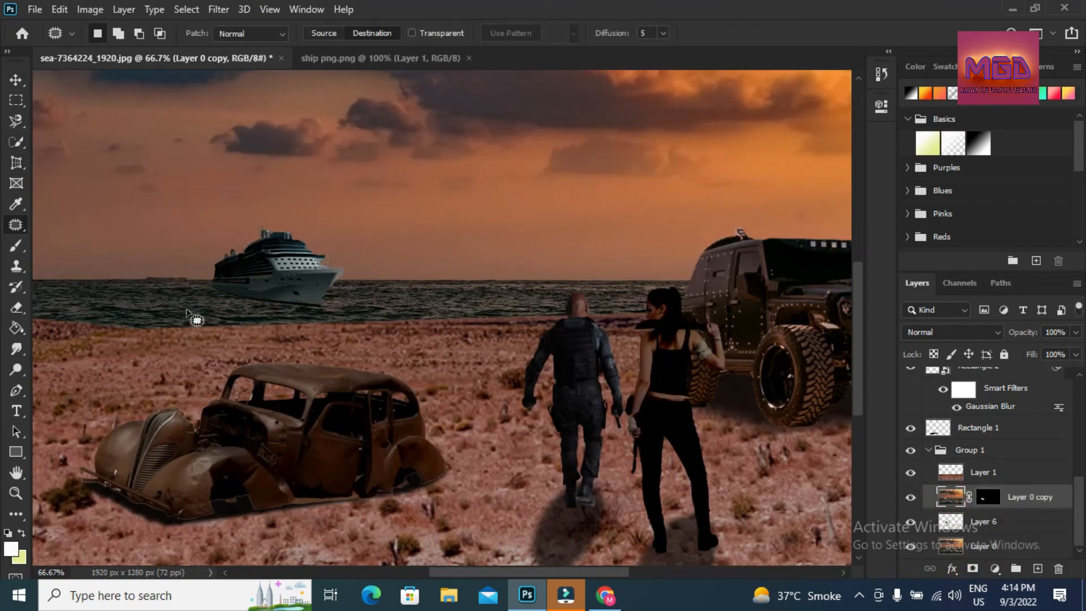
Outline a narrow strip of sea with the Patch tool, copy it, and shift the patch about 165 px right to the ship's waterline.
mouse_move(114, 292)
mouse_down()
mouse_move(225, 321)
mouse_move(121, 293)
mouse_up()
click(59, 10)
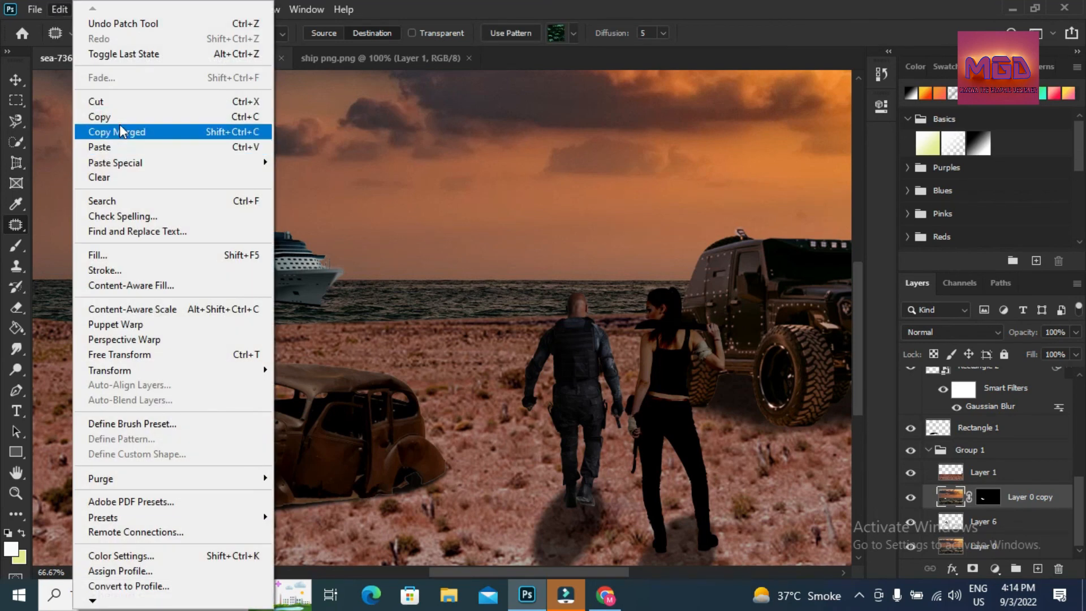
click(120, 118)
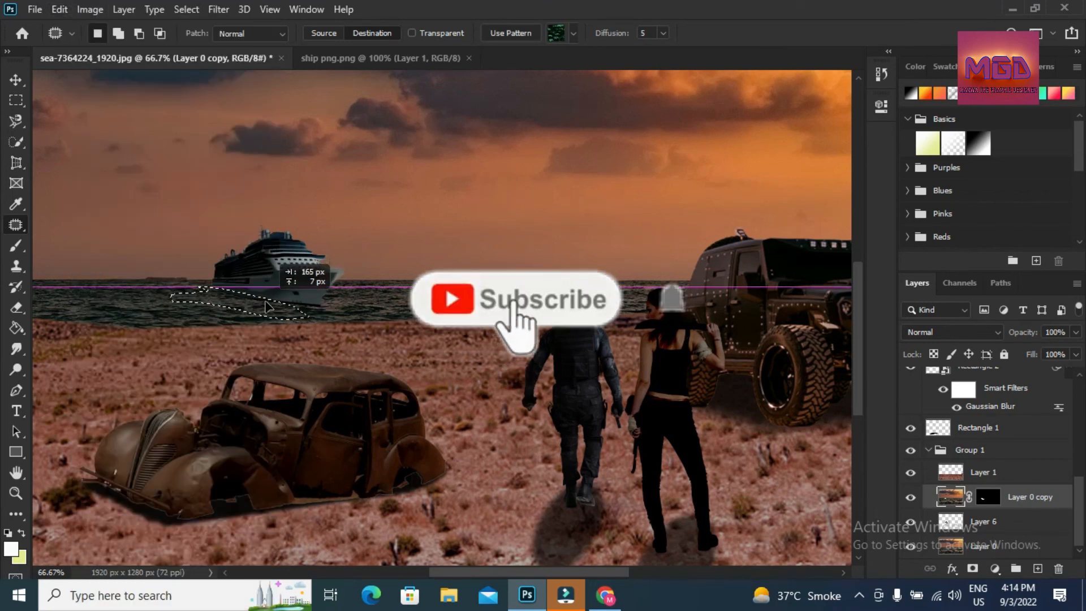
drag(180, 306, 286, 308)
Transform the selected strip on the Layer 0 copy mask to 128.45% width and 101.02% height, rotated about 176° along the hull.
click(985, 499)
key(ctrl+t)
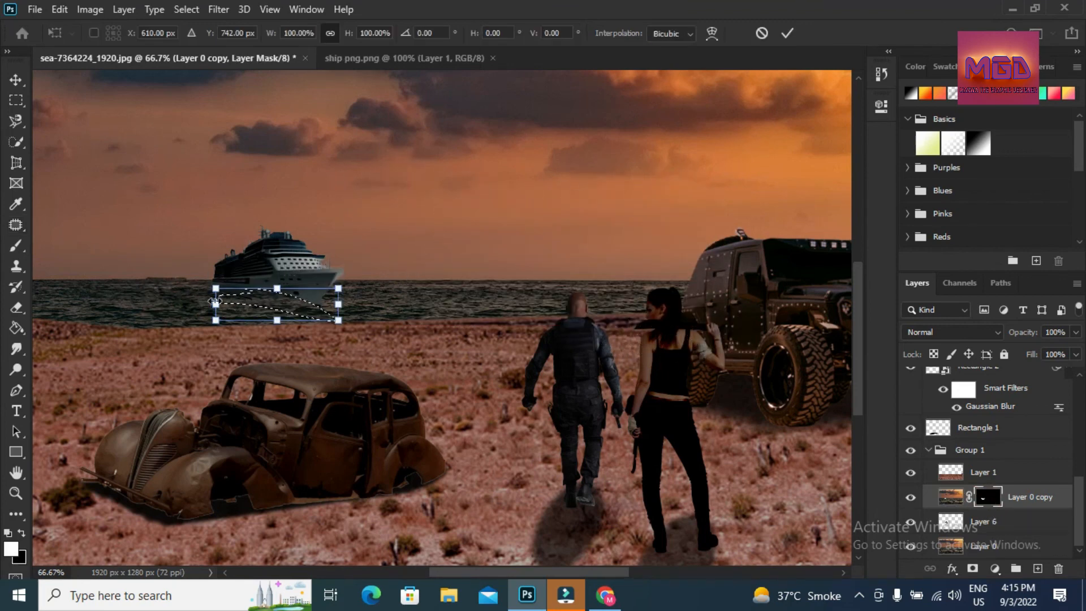
drag(181, 302, 182, 302)
drag(339, 306, 232, 288)
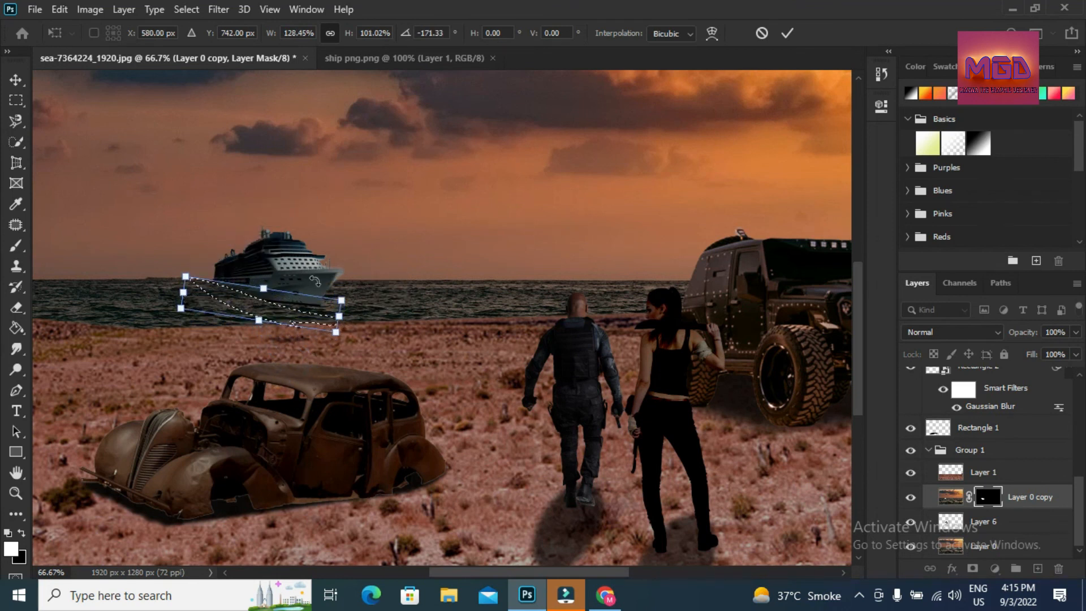
drag(348, 343, 298, 309)
drag(177, 276, 177, 279)
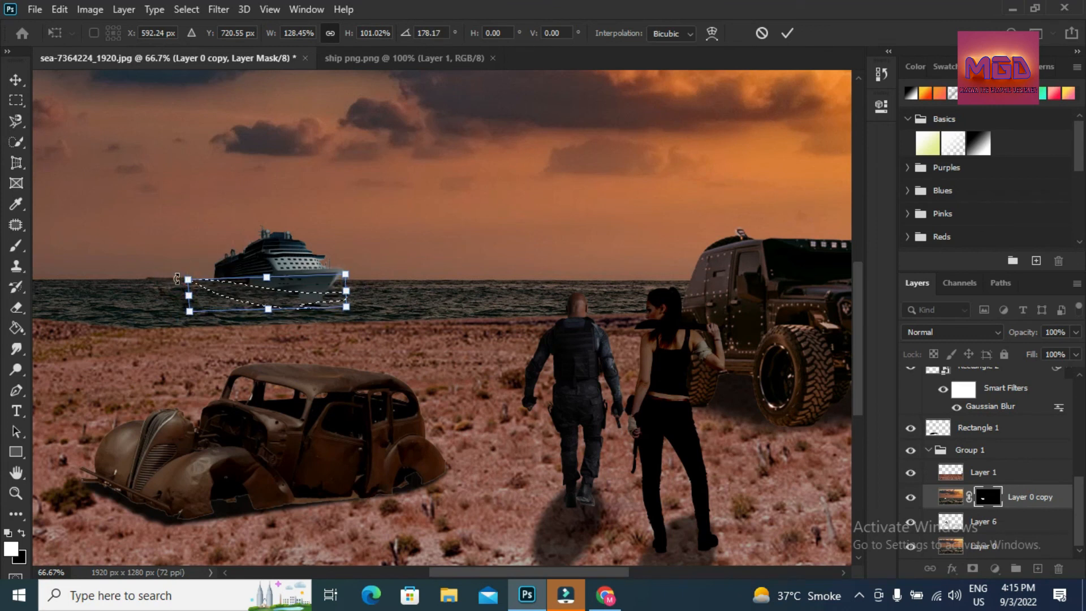
Nudge the transformed mask strip down and right beneath the ship's hull, apply the transform and deselect.
key(Down)
key(Down)
key(Down)
key(Down)
key(Down)
key(Down)
key(Down)
key(Down)
key(Down)
key(Right)
key(Right)
key(Right)
key(Right)
key(Right)
key(Right)
key(Right)
key(Right)
key(Right)
key(Right)
key(Right)
key(Right)
key(Right)
key(Right)
key(Right)
key(Right)
key(Right)
key(Right)
key(Right)
key(Right)
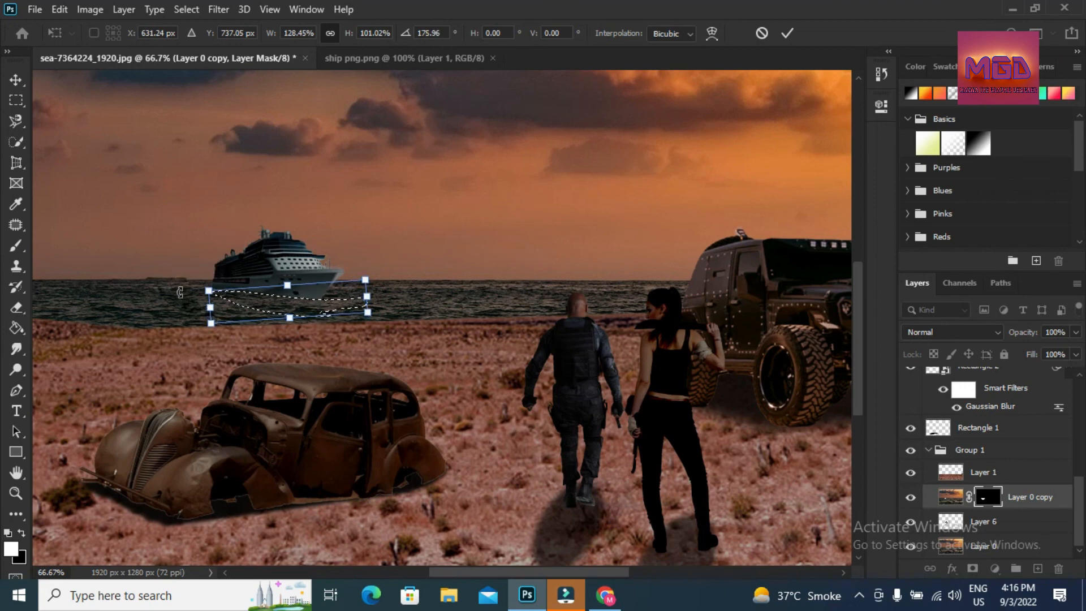
click(787, 33)
click(16, 101)
click(349, 235)
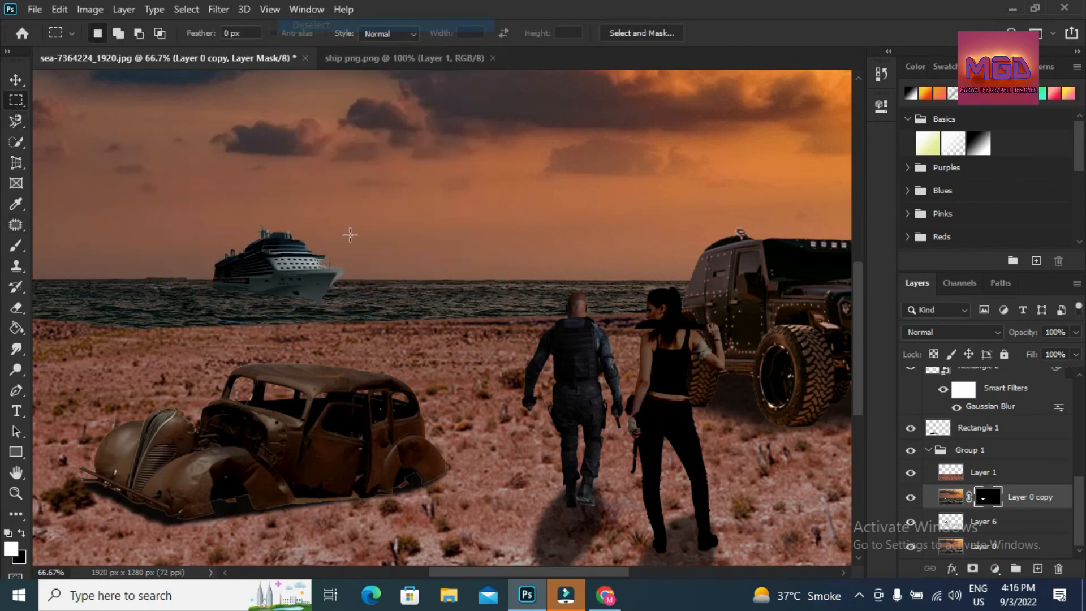
Shift the Layer 0 copy mask slightly to the right beneath the ship and view the whole composition.
click(16, 81)
click(286, 315)
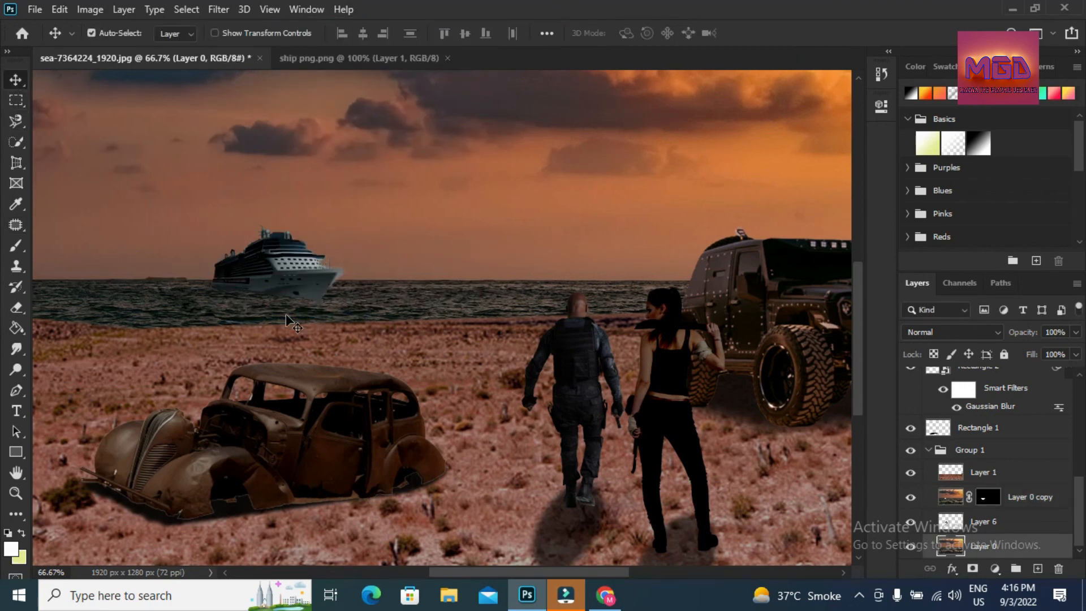
click(981, 523)
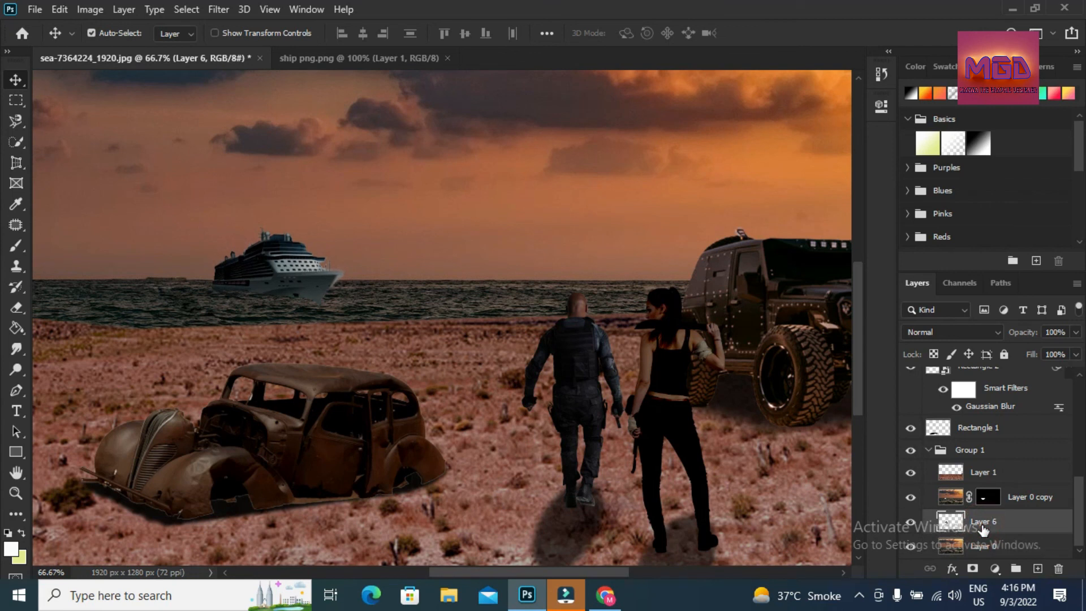
click(459, 417)
click(996, 498)
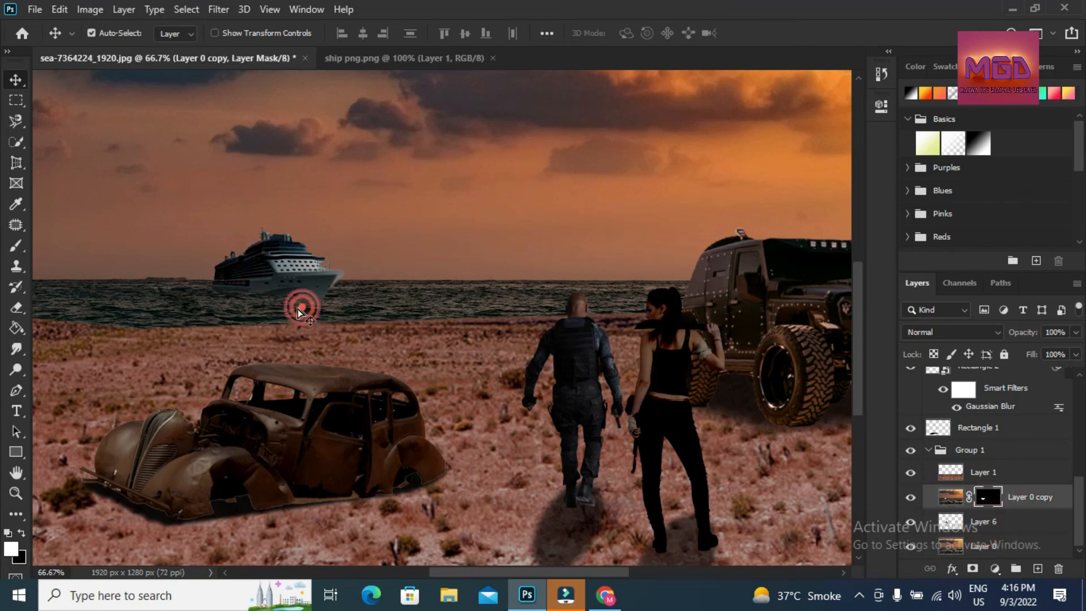
mouse_move(298, 309)
mouse_down()
mouse_move(329, 312)
mouse_move(336, 290)
mouse_move(328, 323)
mouse_move(343, 322)
mouse_move(292, 311)
mouse_move(303, 309)
mouse_up()
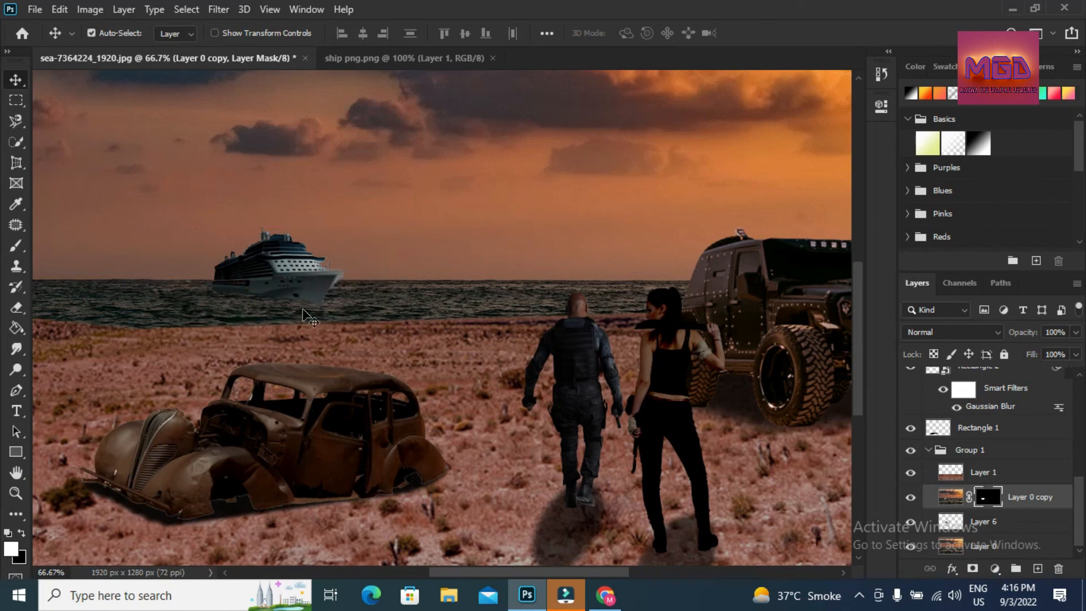
click(15, 492)
alt+click(344, 279)
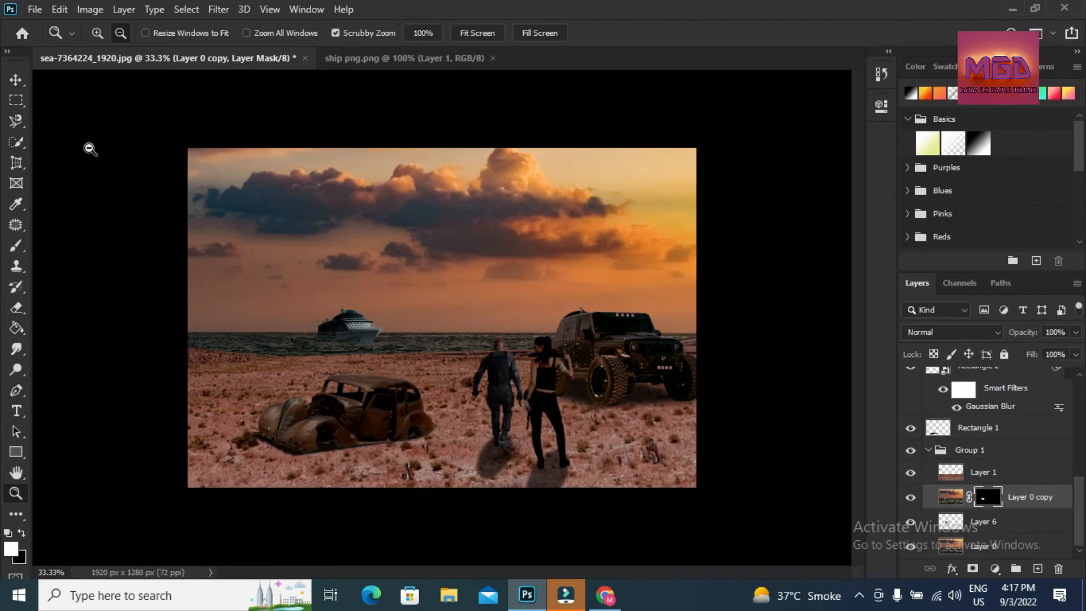